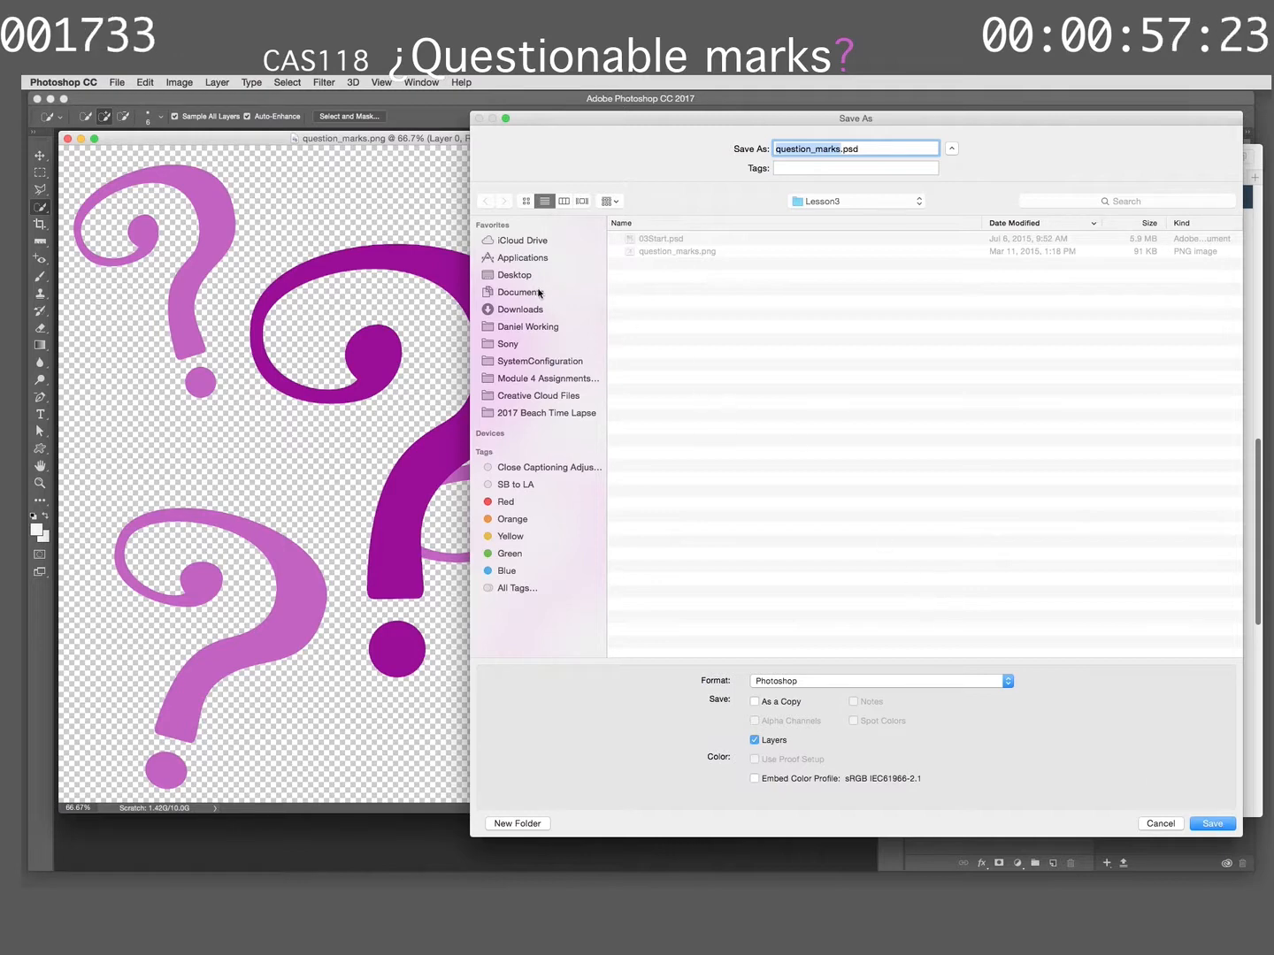
Save the image to the Desktop as question_marks.psd in Photoshop format with layers
click(511, 274)
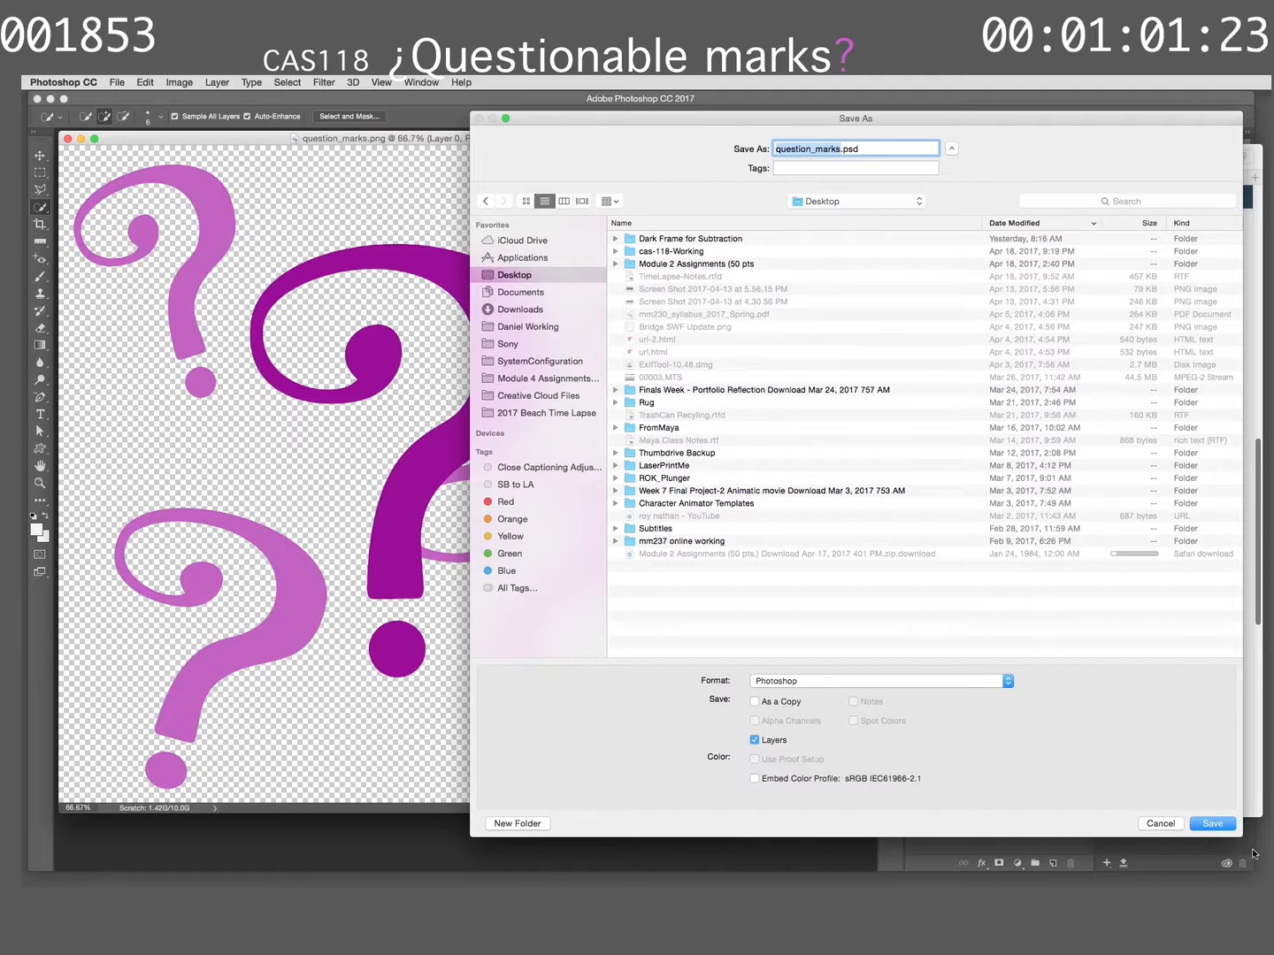
click(1210, 824)
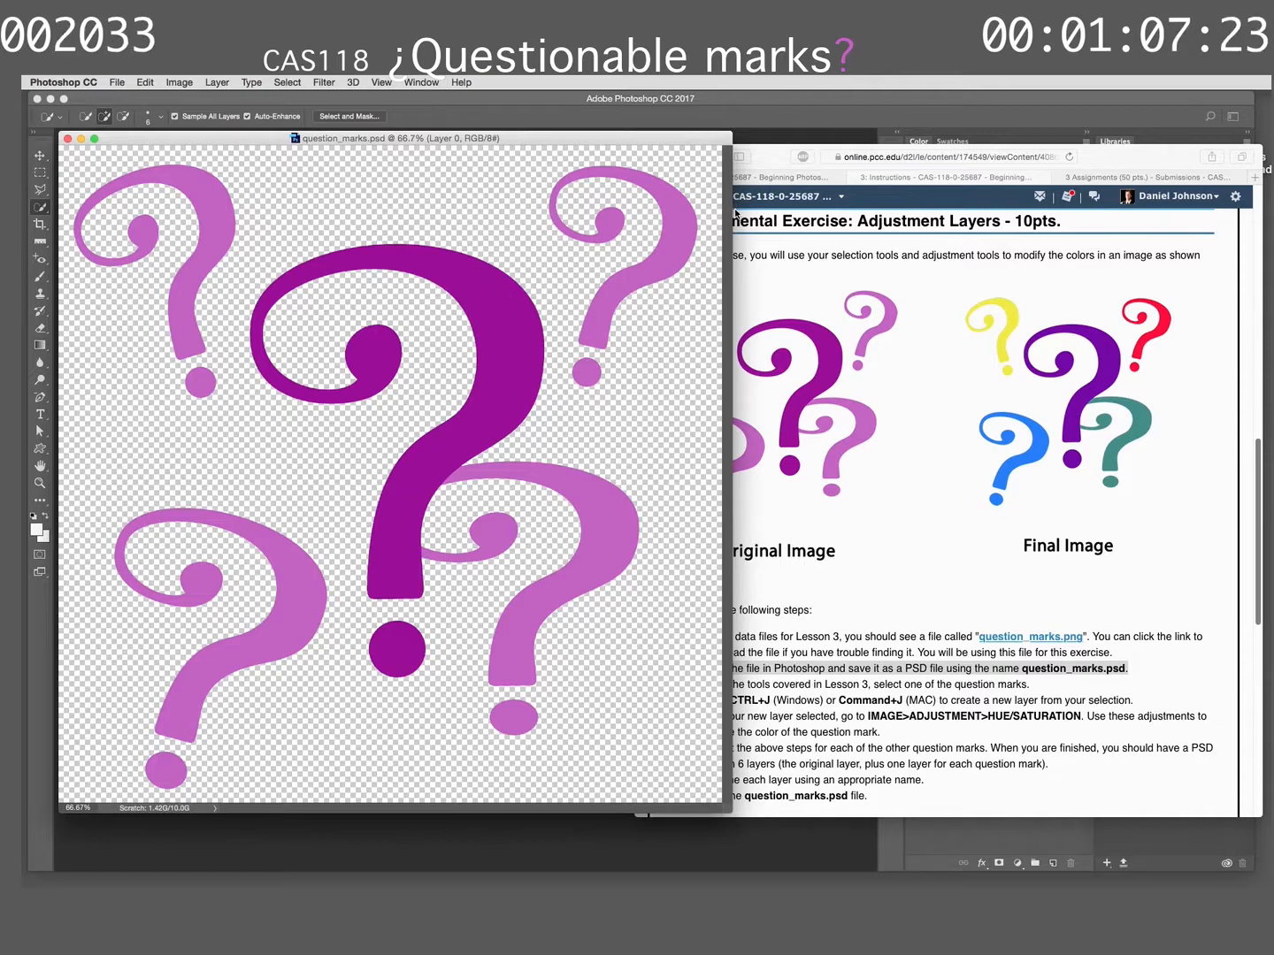
Check the exercise instructions in Safari, return to Photoshop and hide all other applications
click(773, 160)
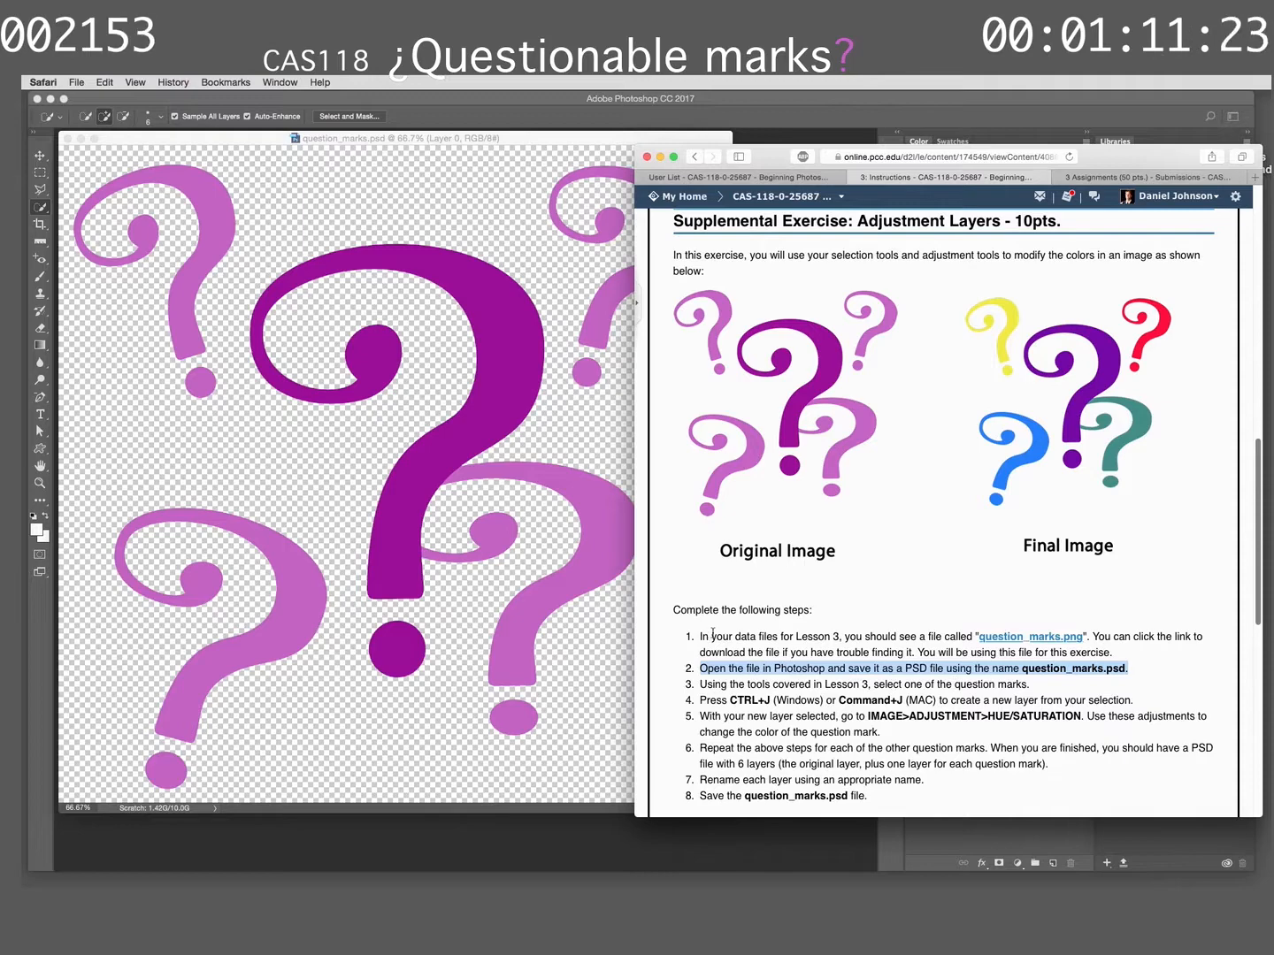
click(588, 135)
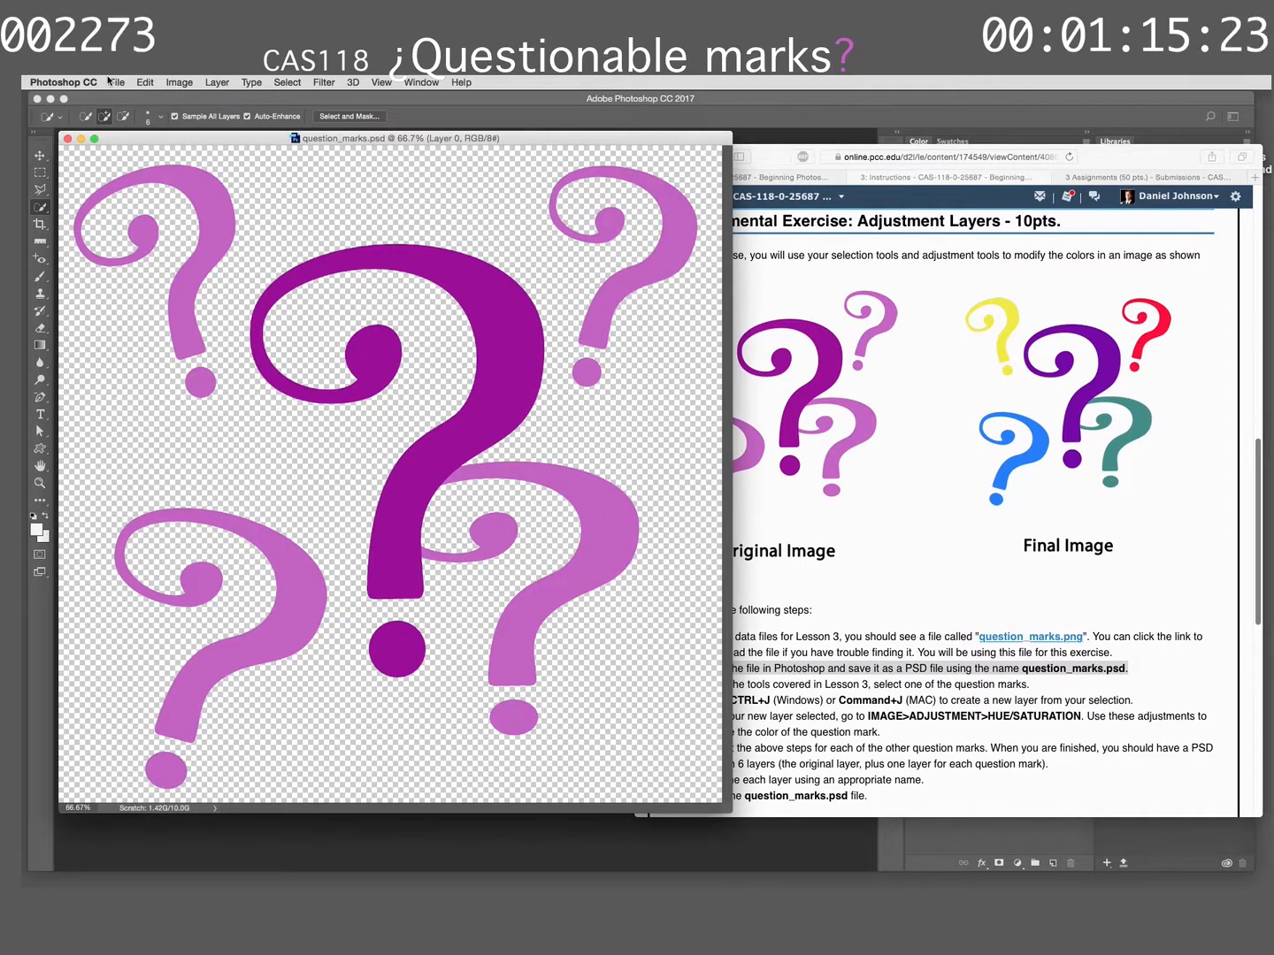
click(62, 81)
click(112, 176)
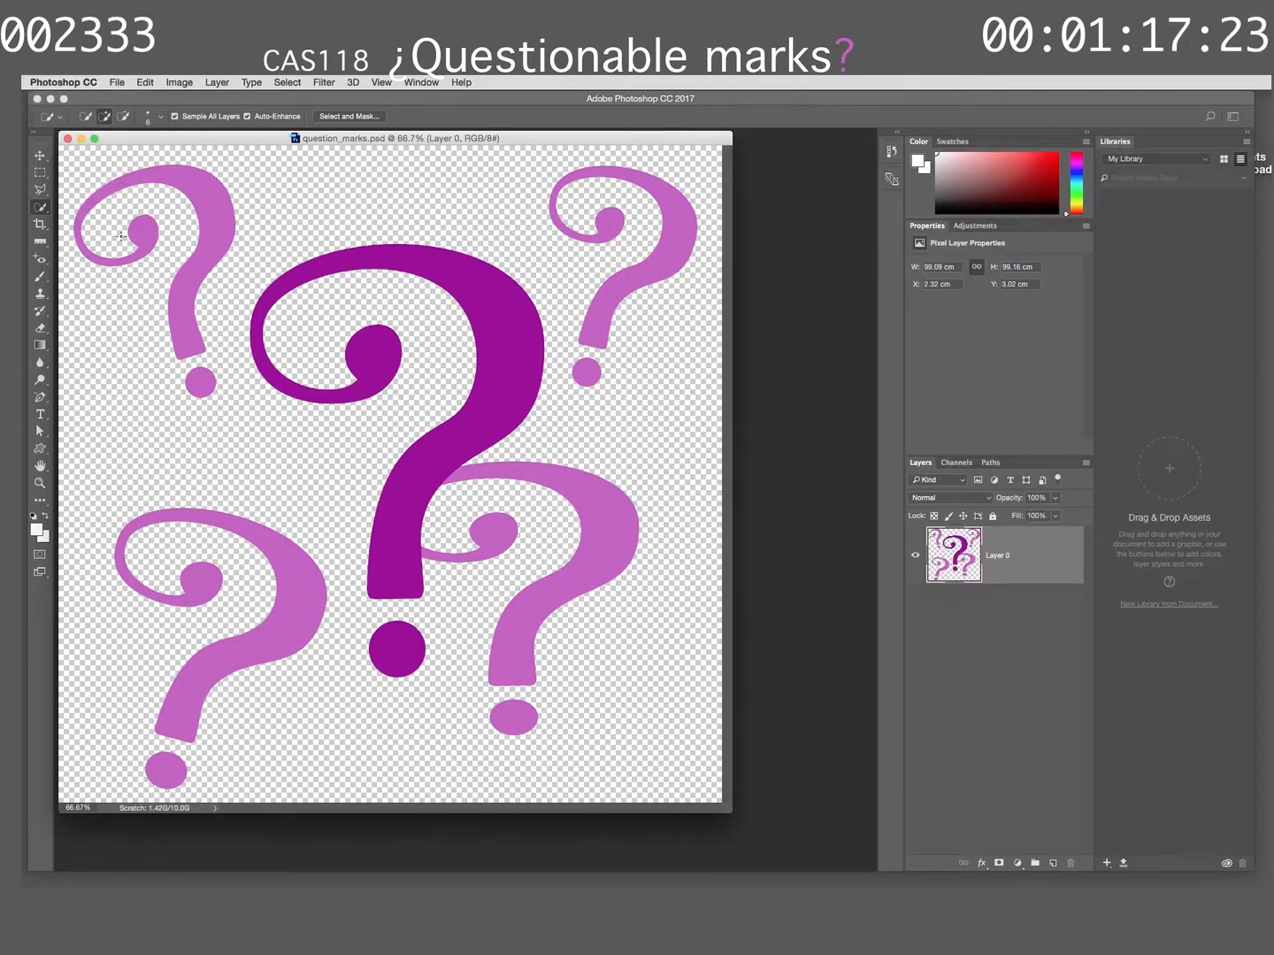
Switch to the Magic Wand tool and, with Contiguous off, sample the light purple marks and the large dark purple mark
click(43, 210)
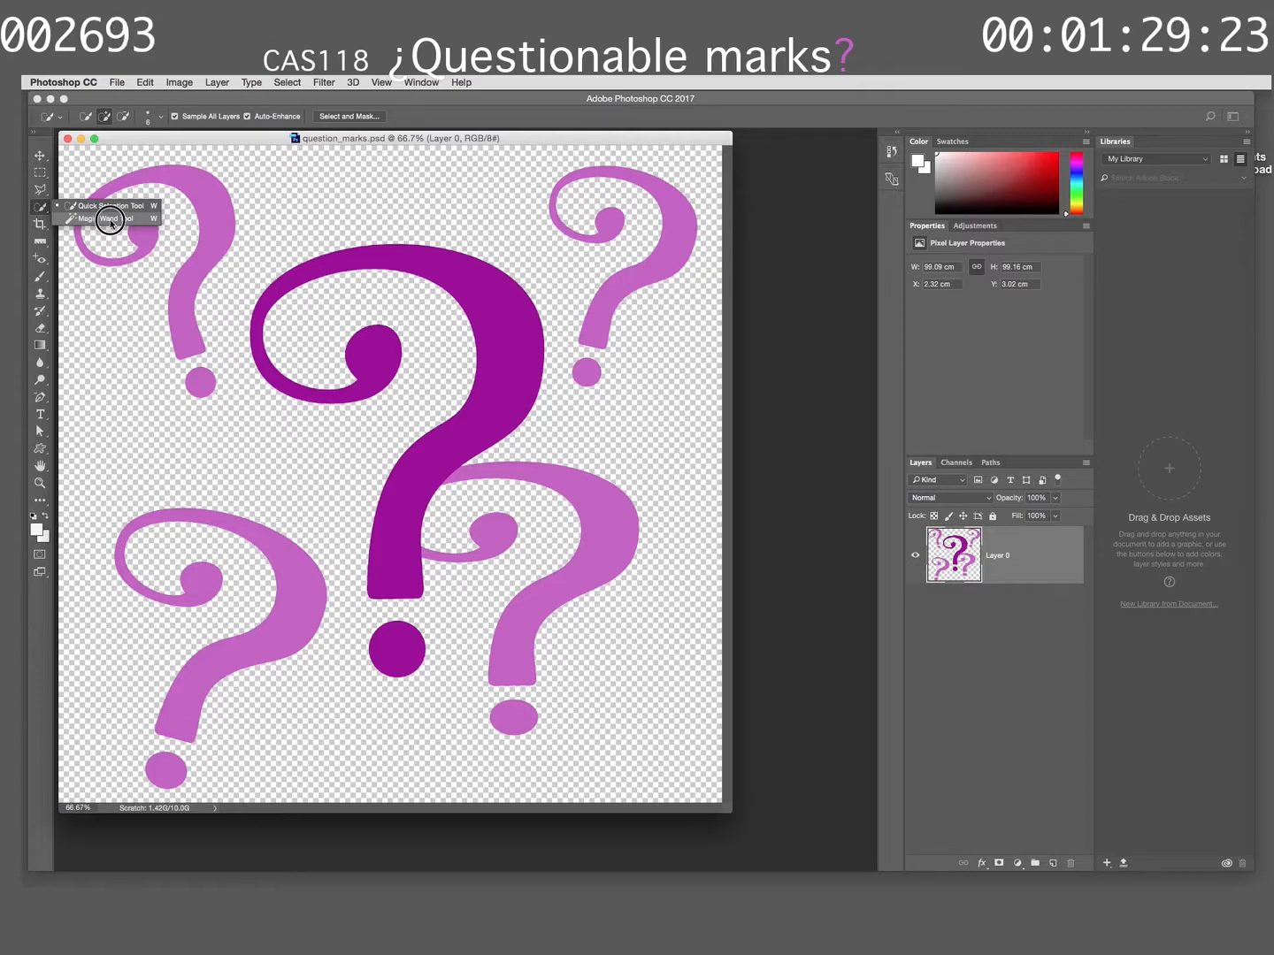
click(110, 218)
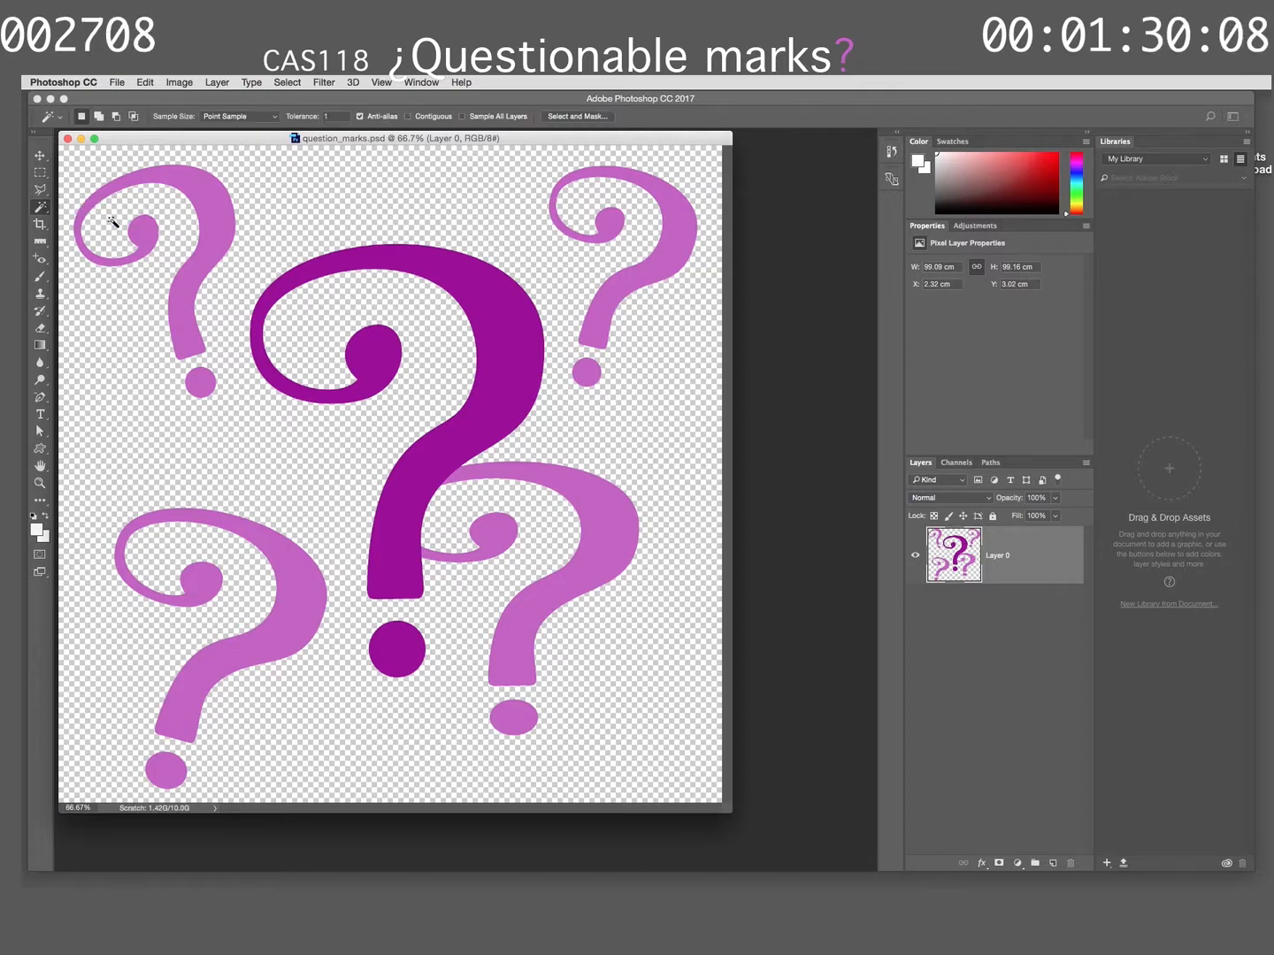
click(208, 210)
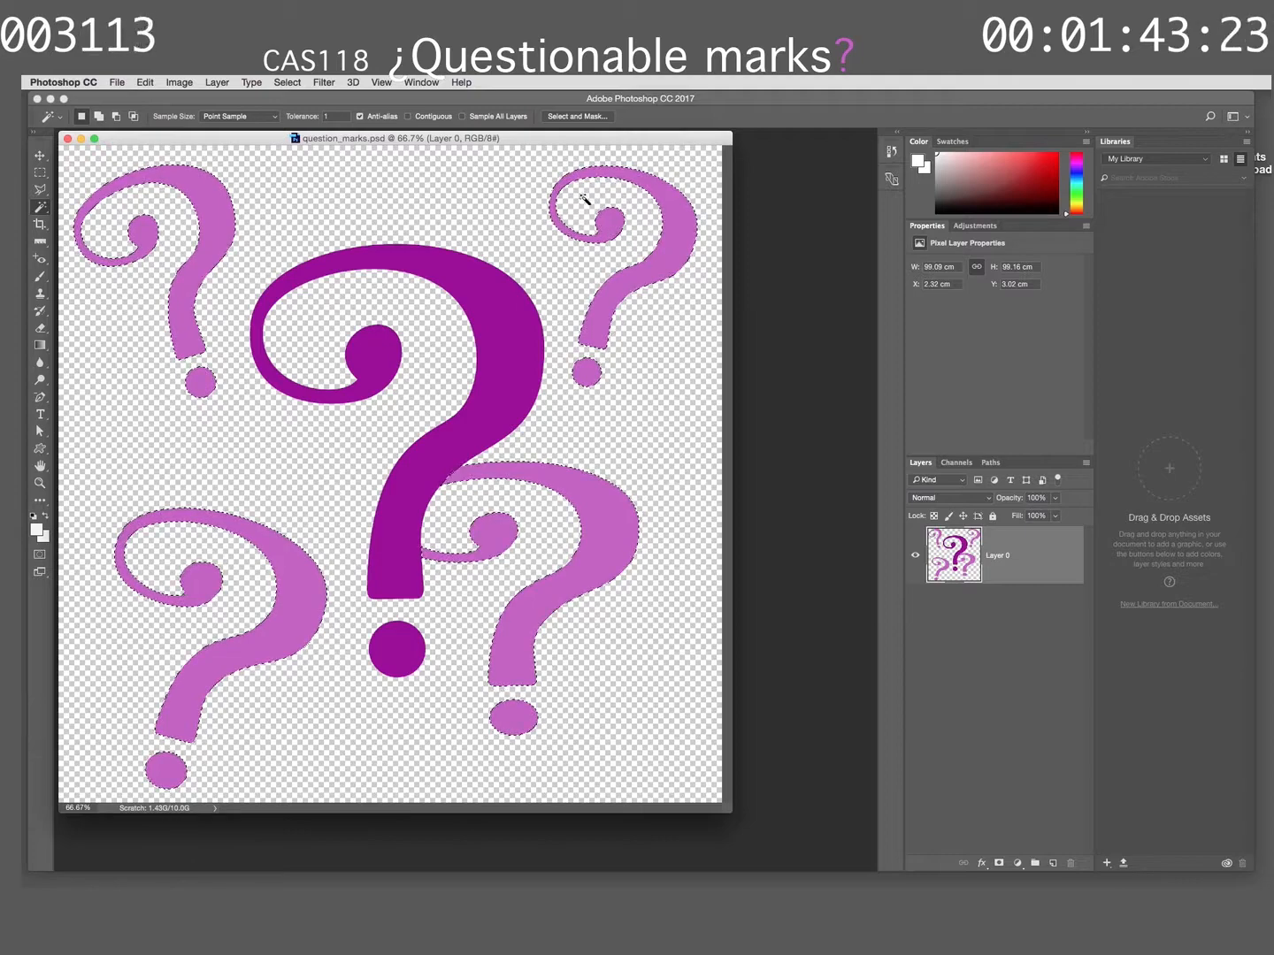
click(494, 300)
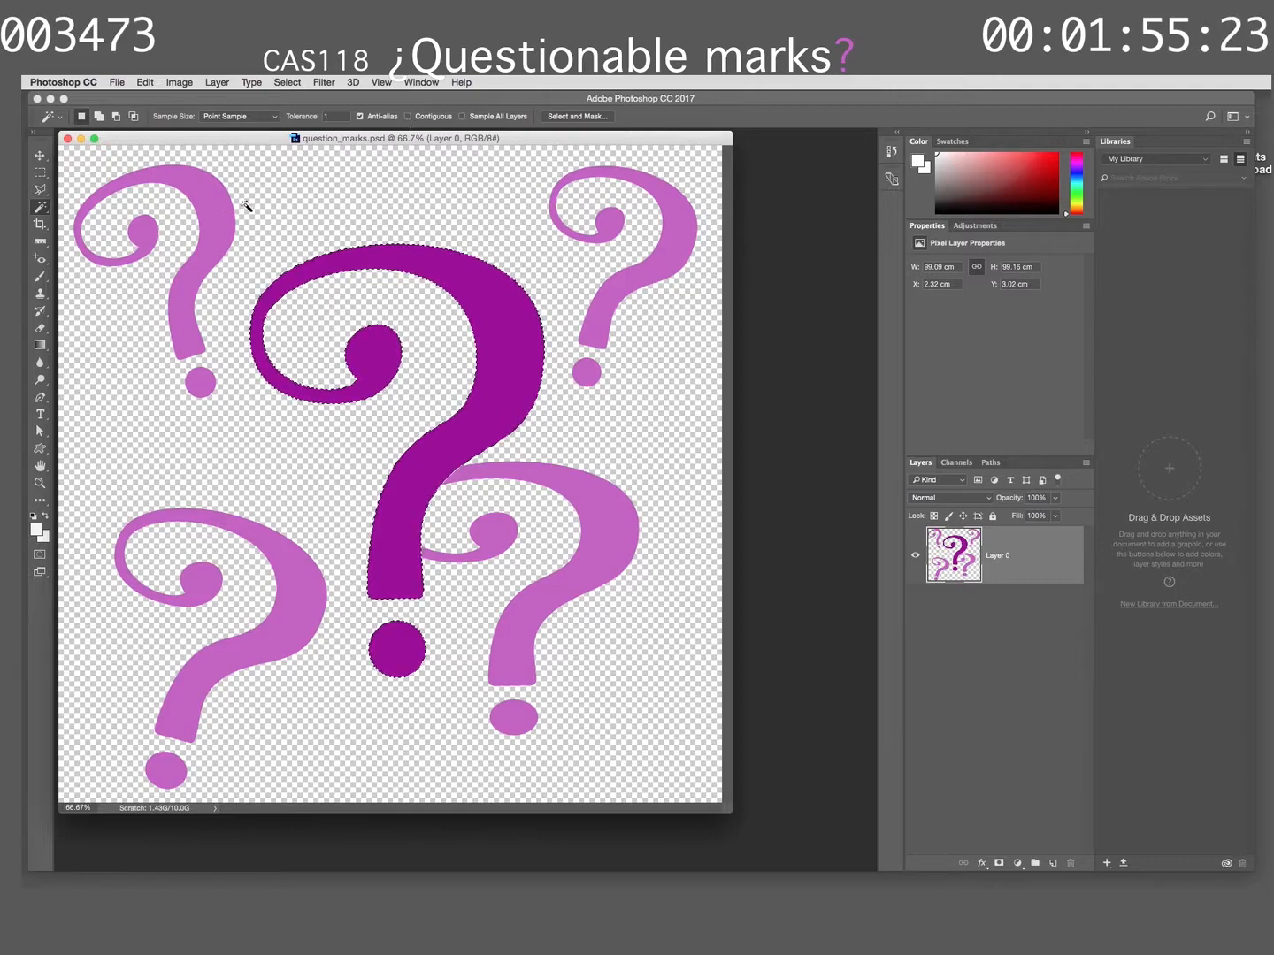
Enable Contiguous for the Magic Wand and select the upper-left question mark together with its dot
click(407, 116)
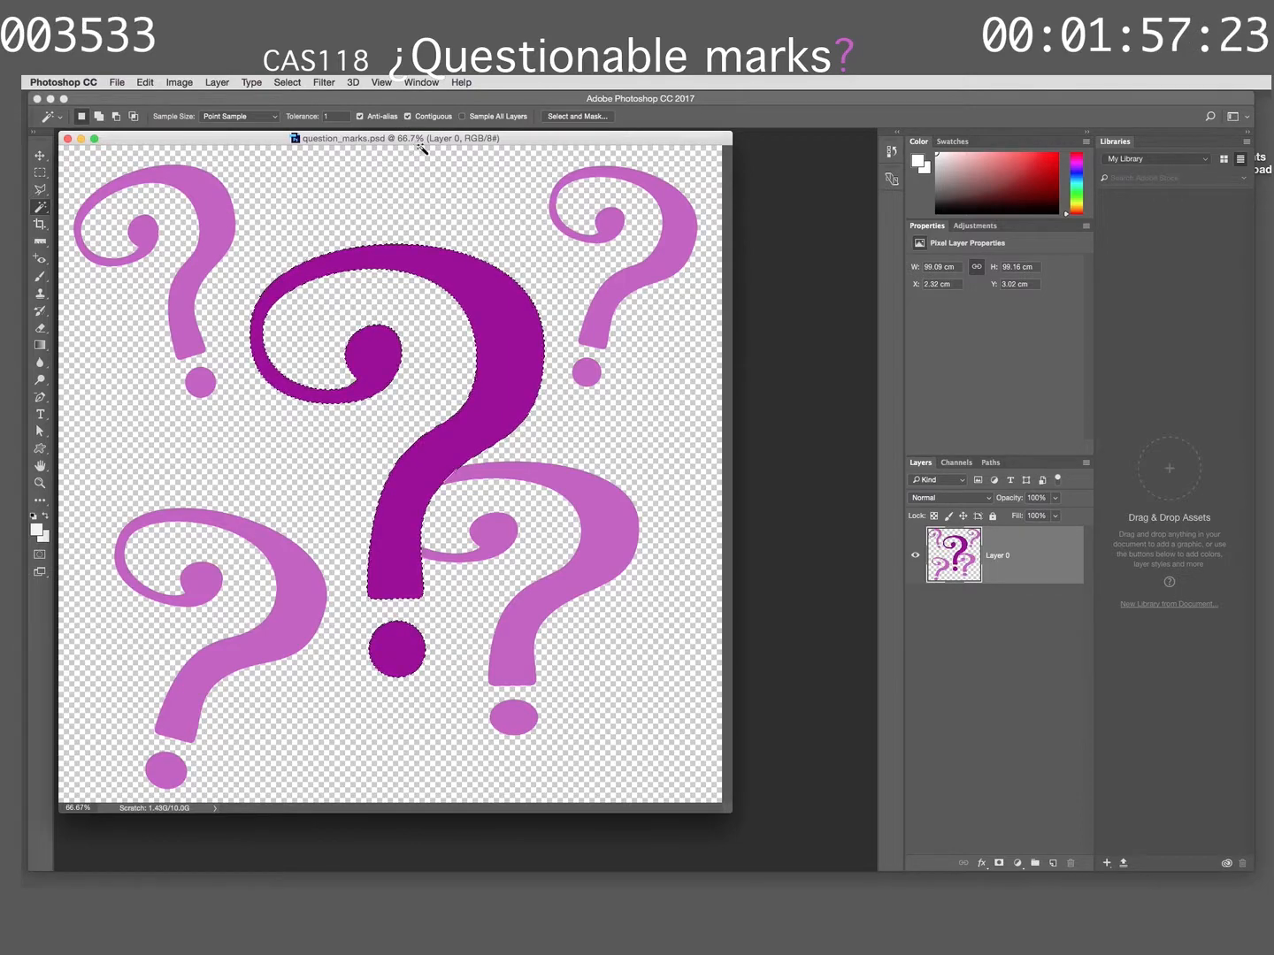
click(216, 205)
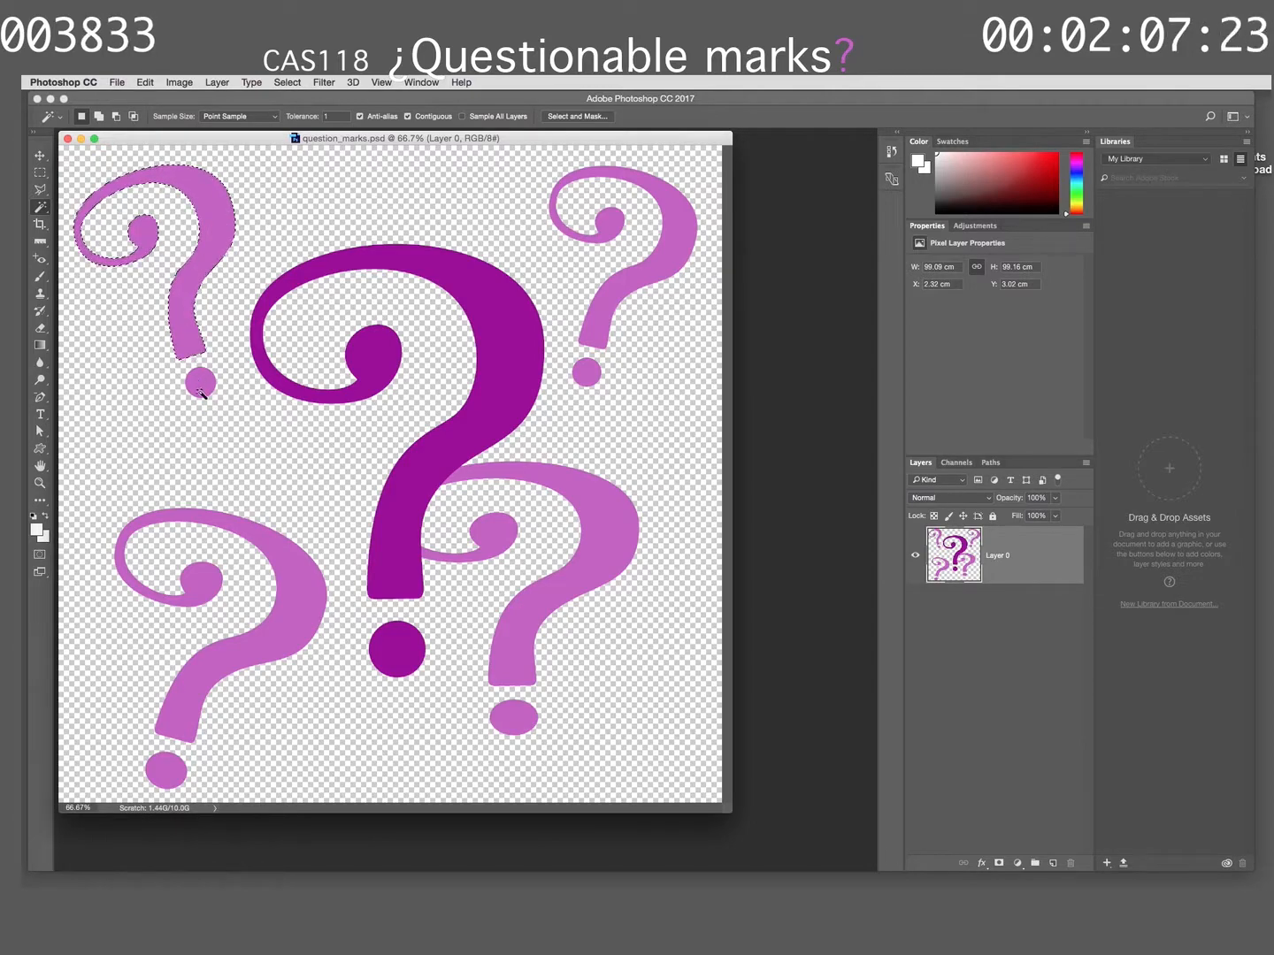
key(shift)
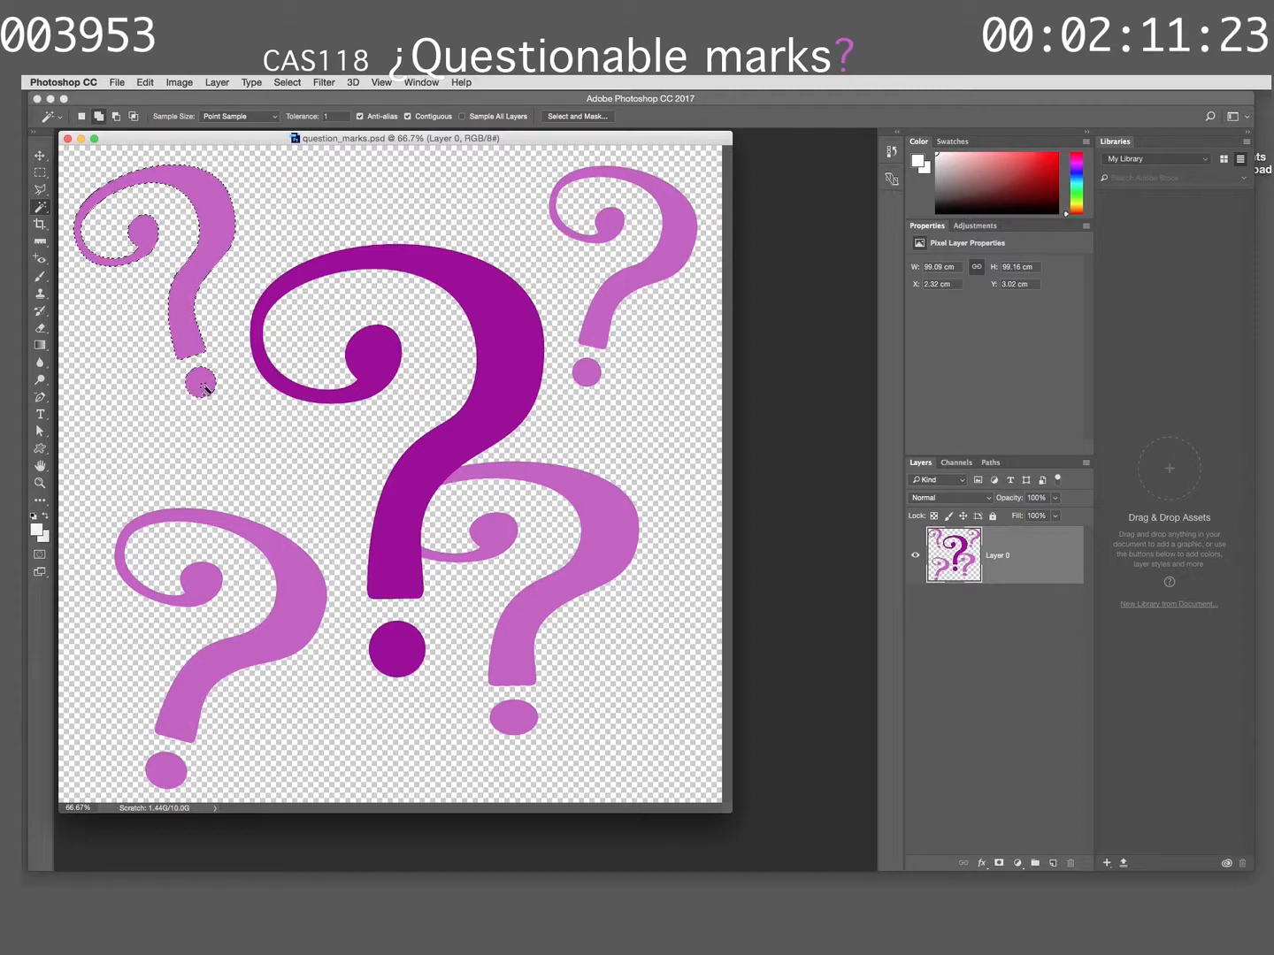
shift+click(205, 387)
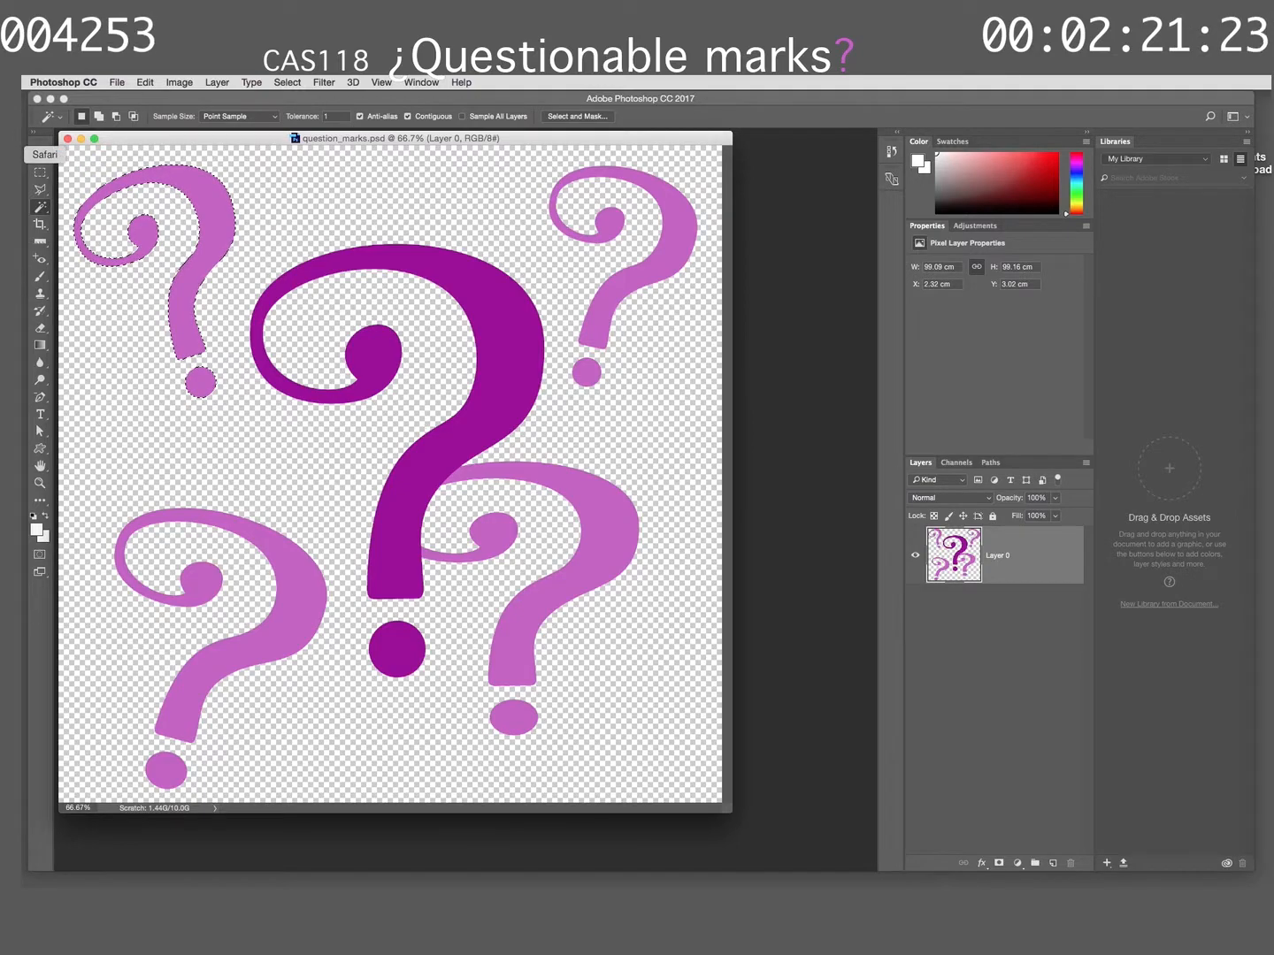
Highlight instruction 4 about creating a layer from the selection in Safari, return to Photoshop and hide all other applications
key(super+Tab)
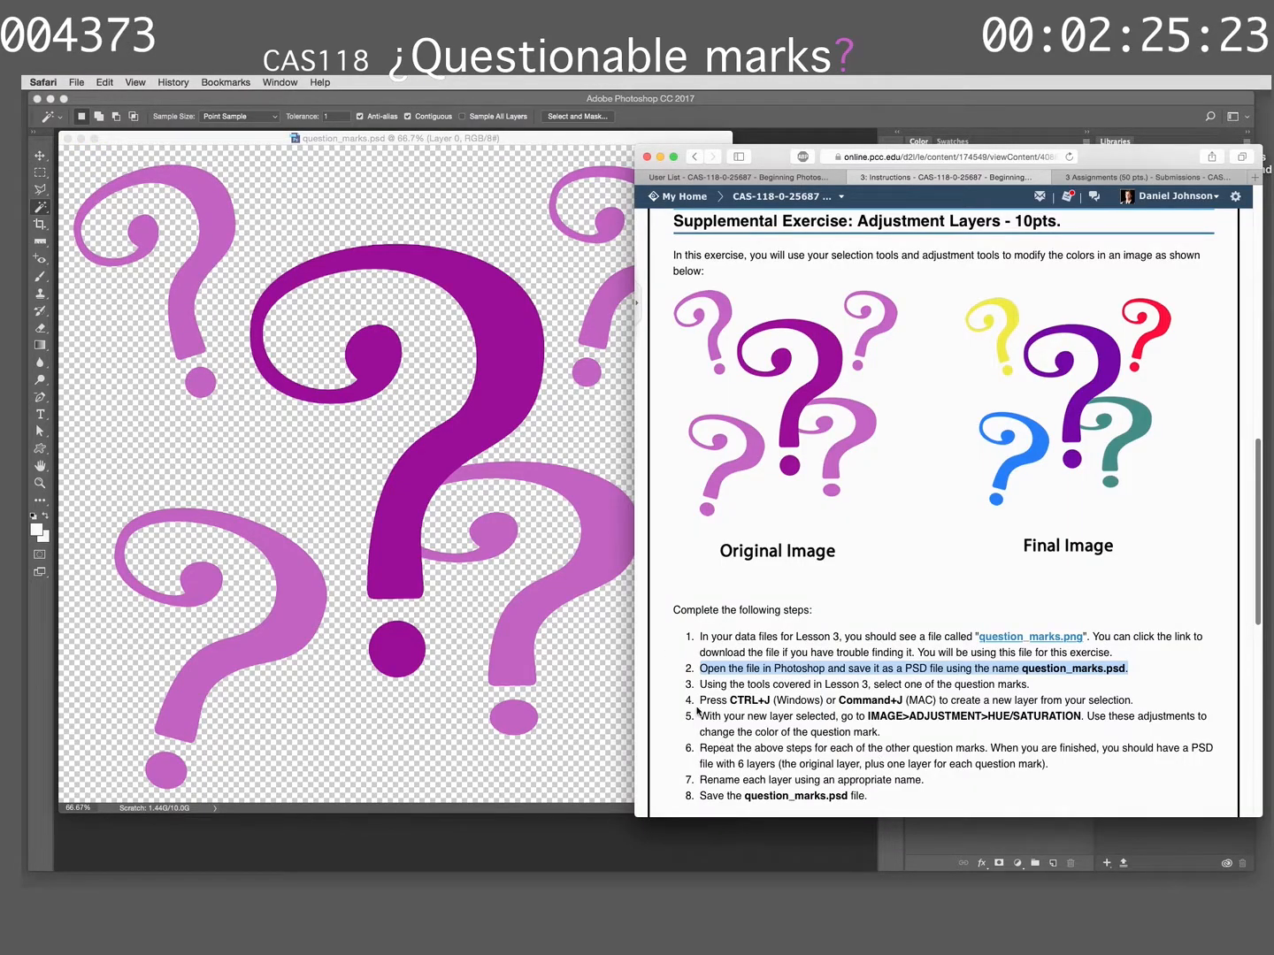
drag(698, 700, 1145, 700)
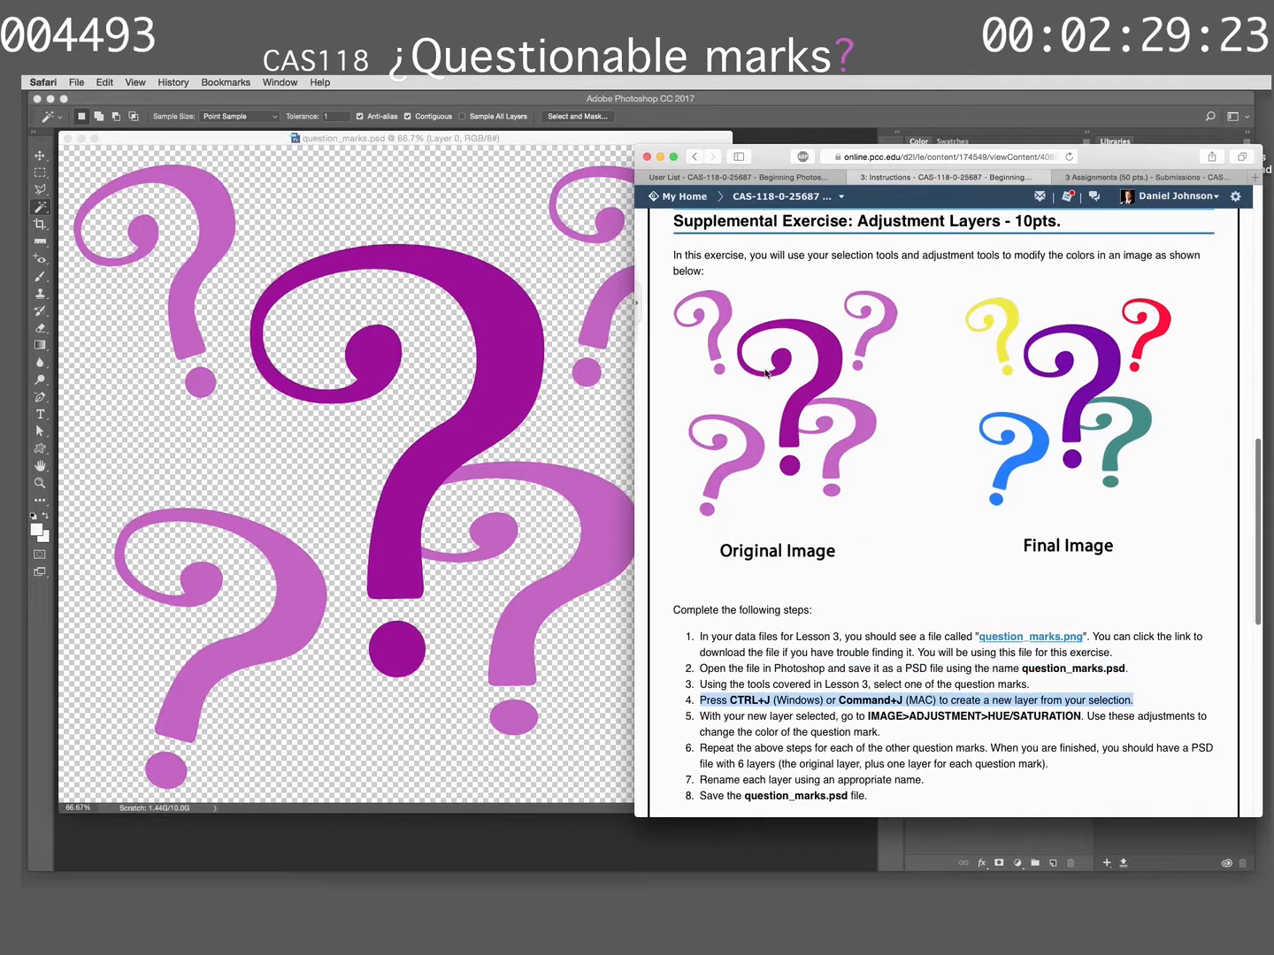
click(542, 139)
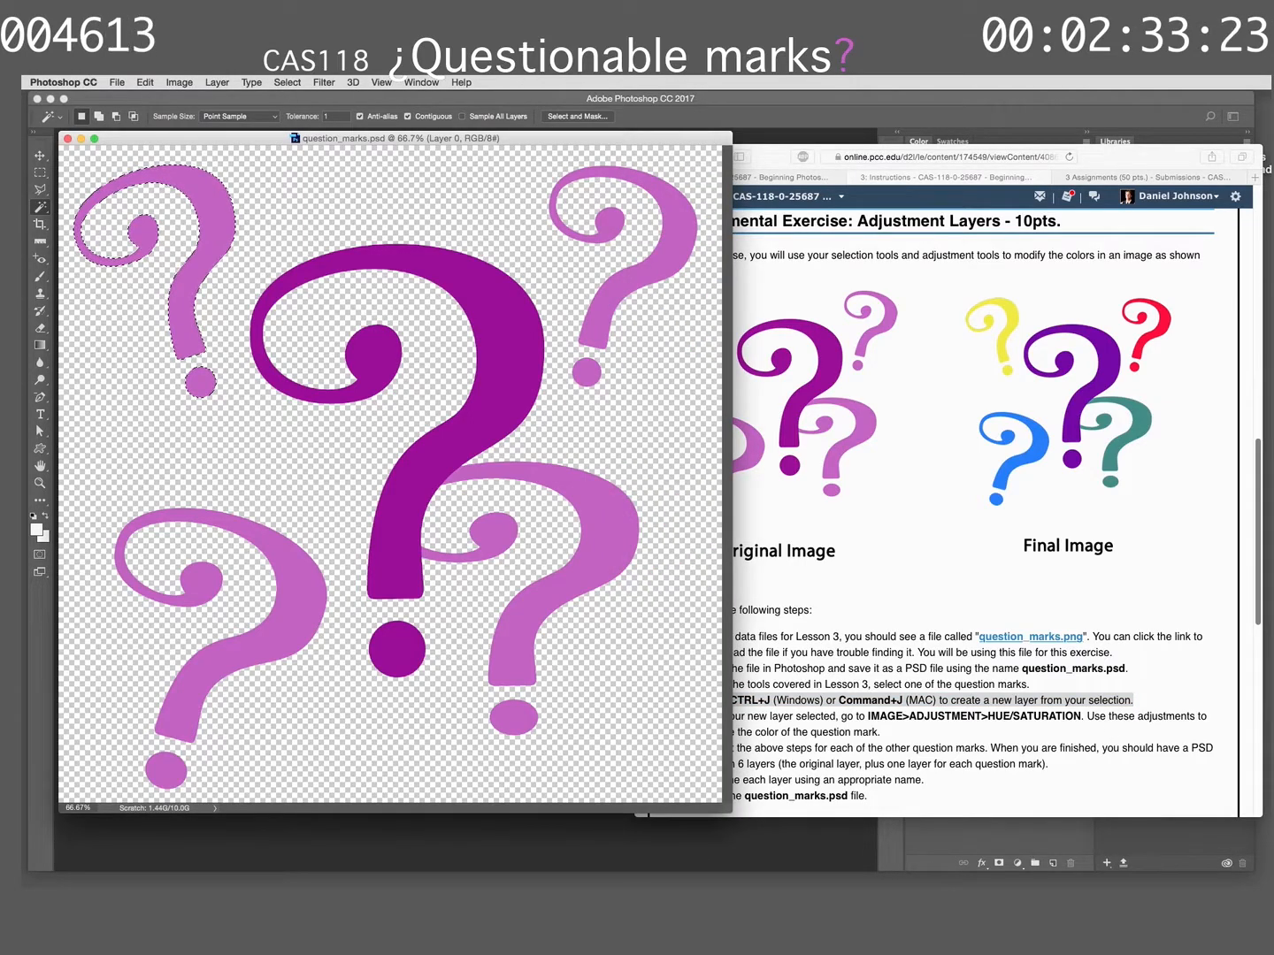
click(116, 82)
mouse_move(76, 82)
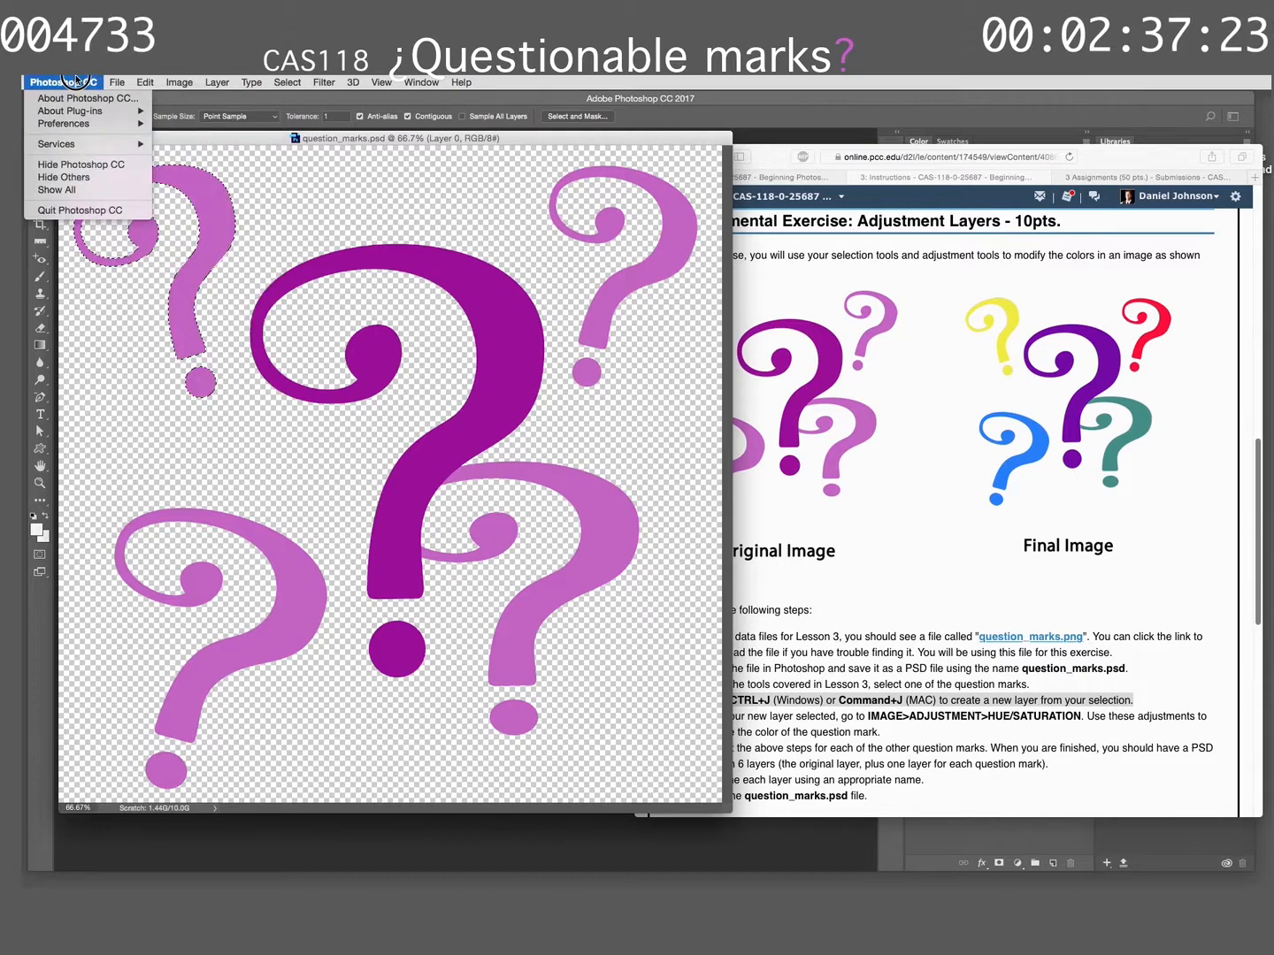
click(86, 176)
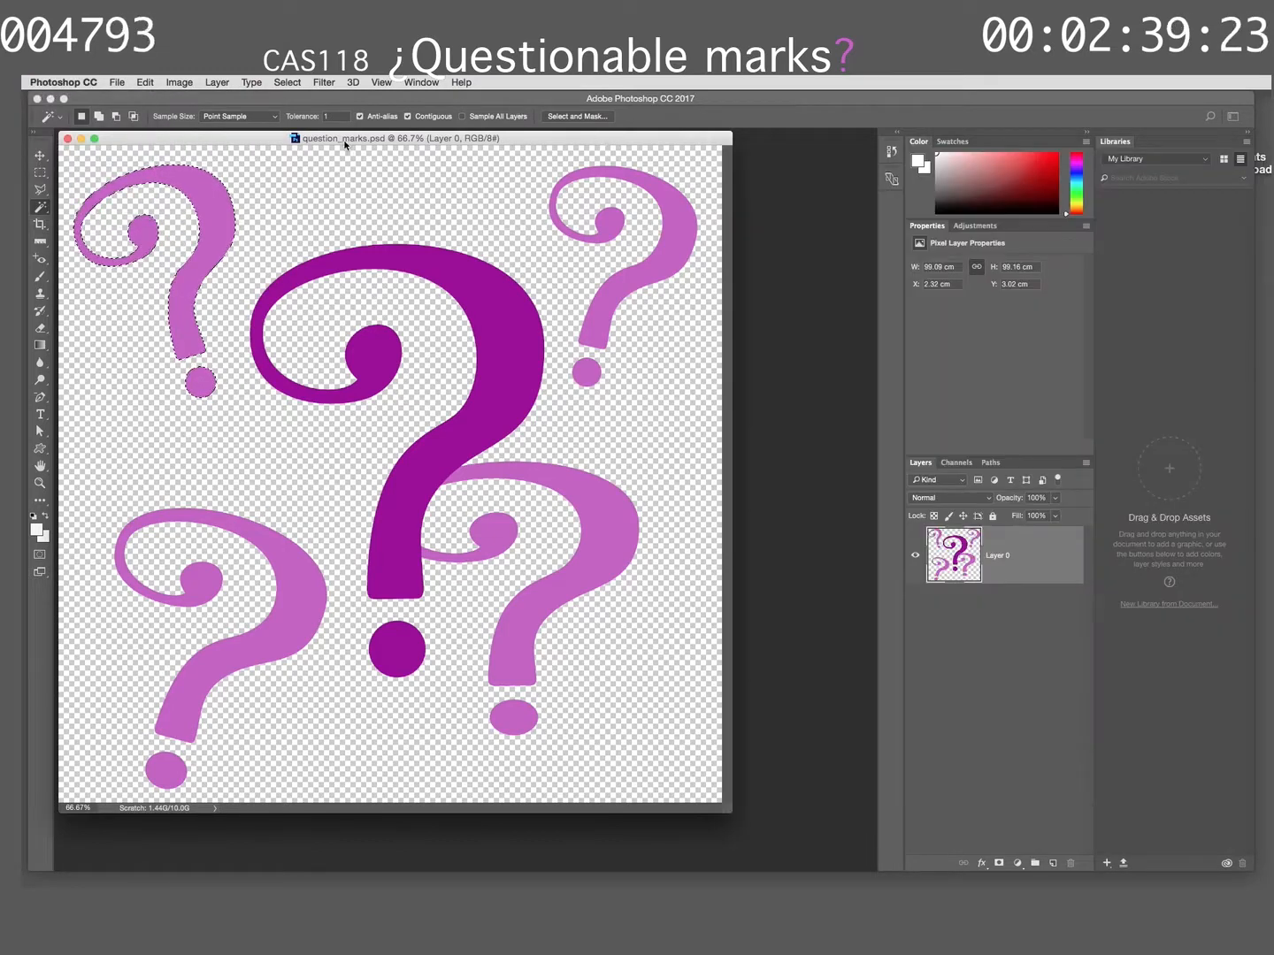
Try moving the selected upper-left question mark to a new layer with Layer Via Cut, and undo it
click(213, 84)
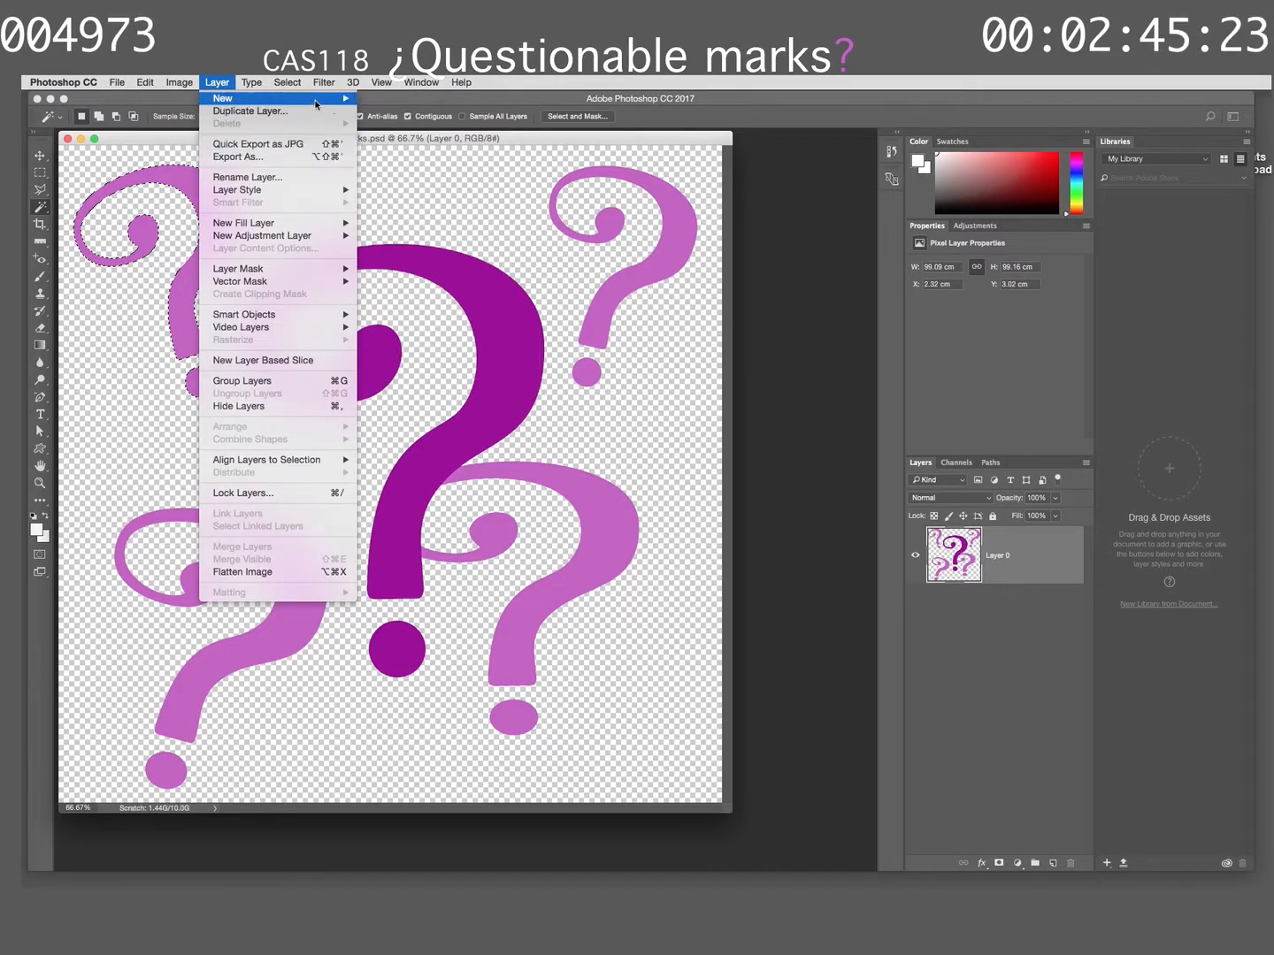
mouse_move(315, 103)
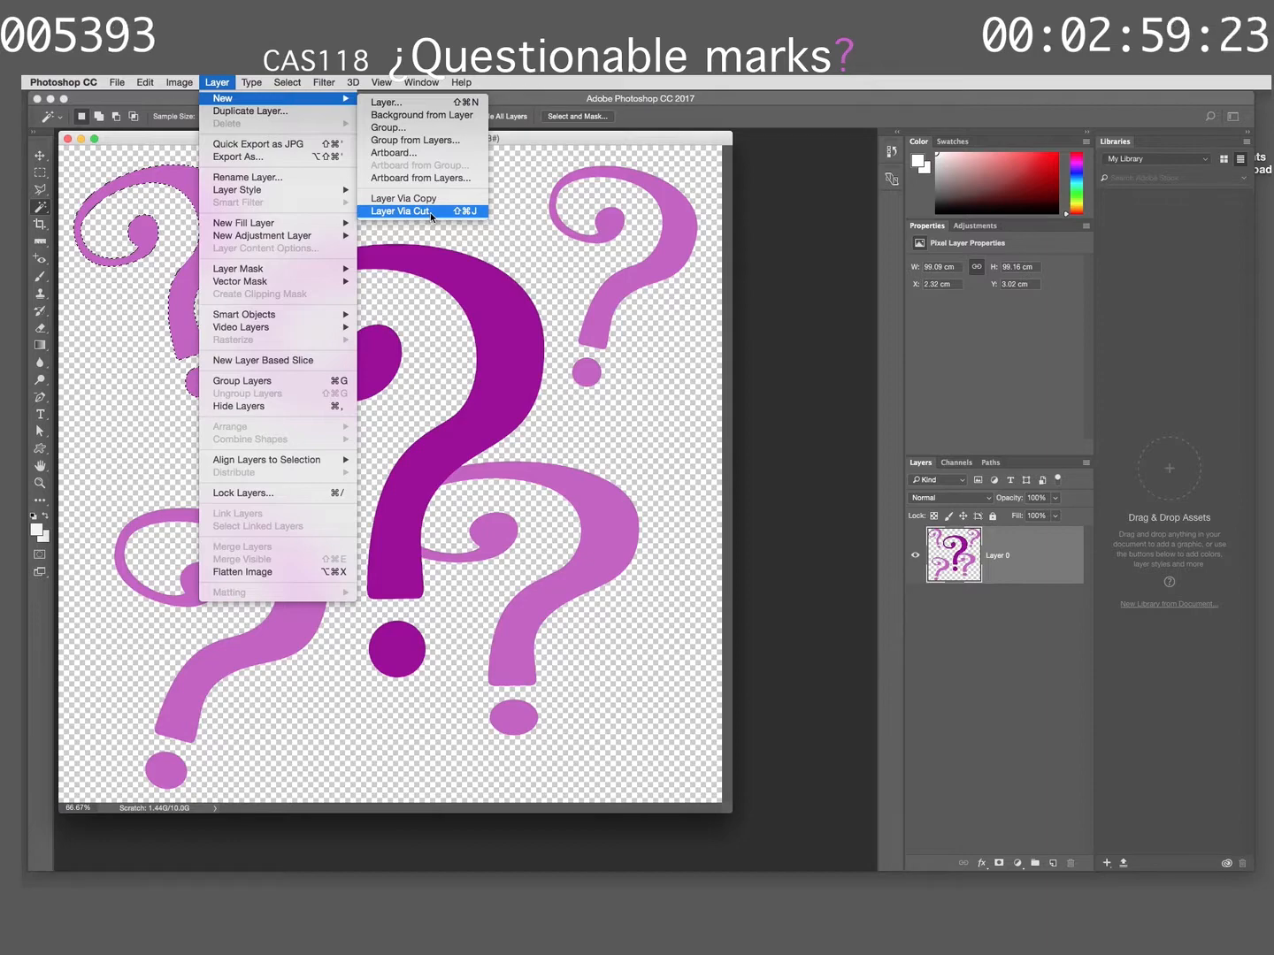
click(430, 213)
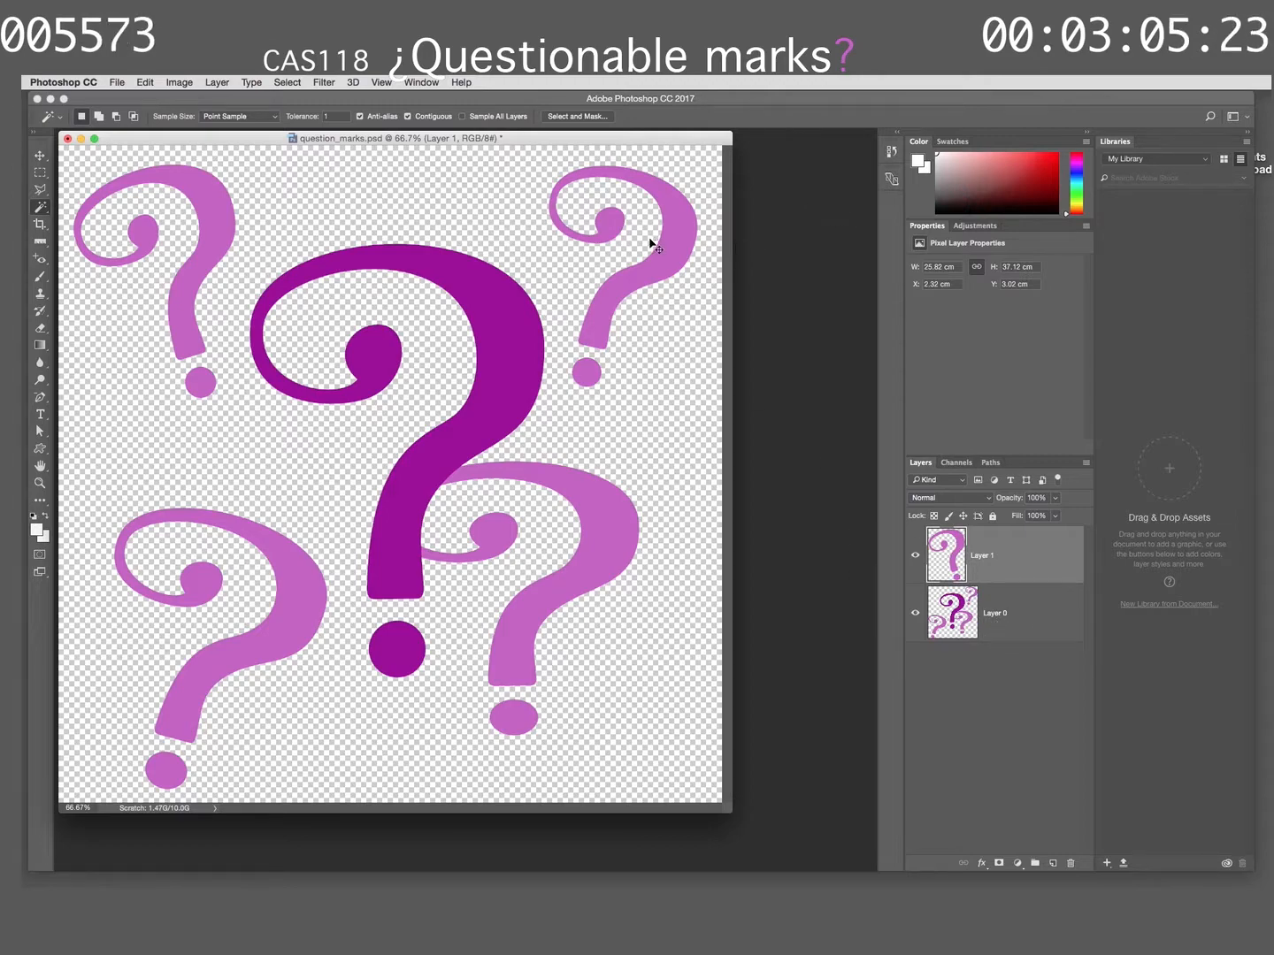
key(super+z)
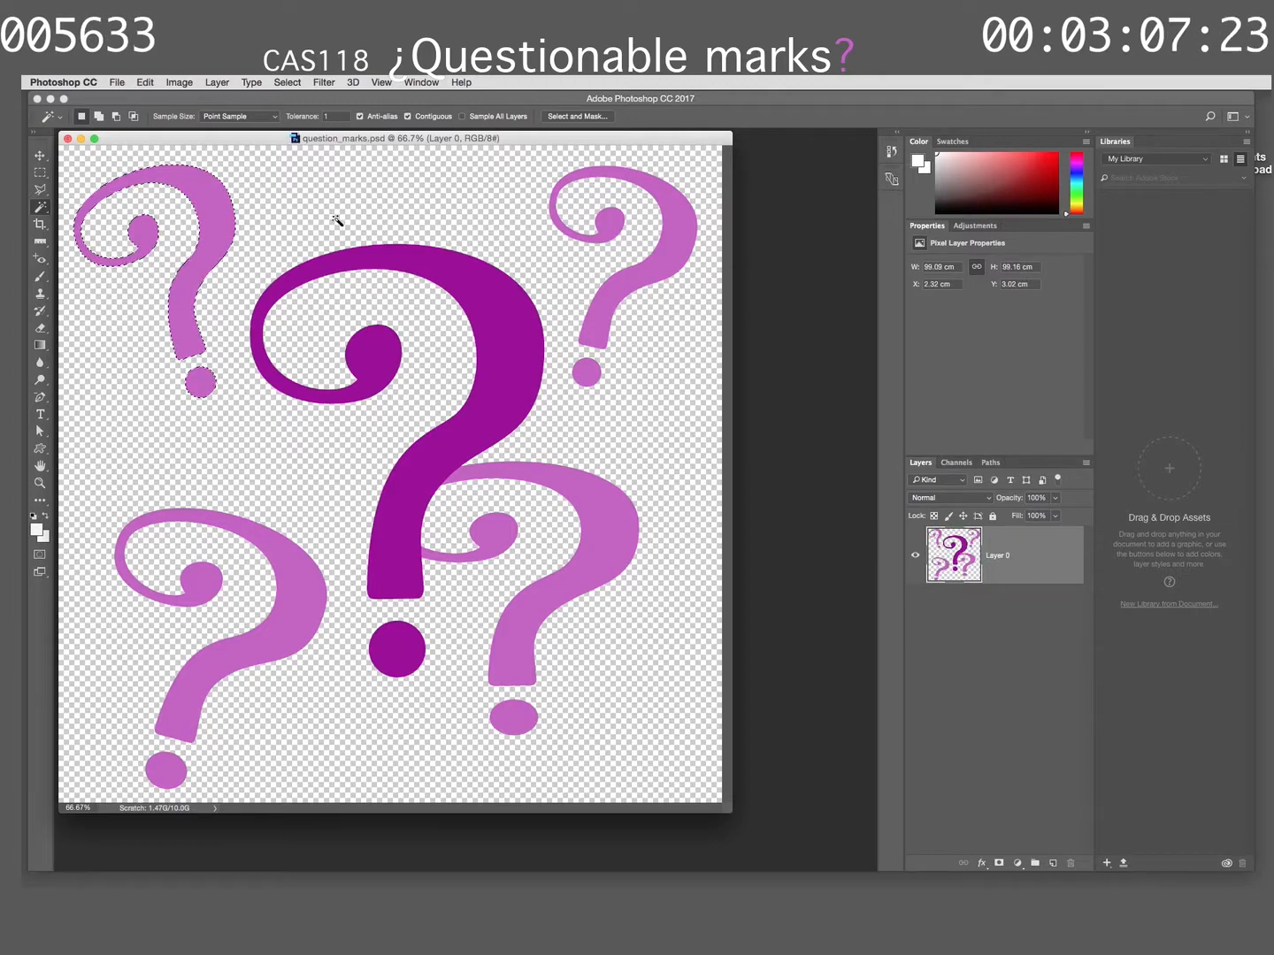
Copy the selected upper-left question mark to a new layer with Layer Via Copy
click(217, 81)
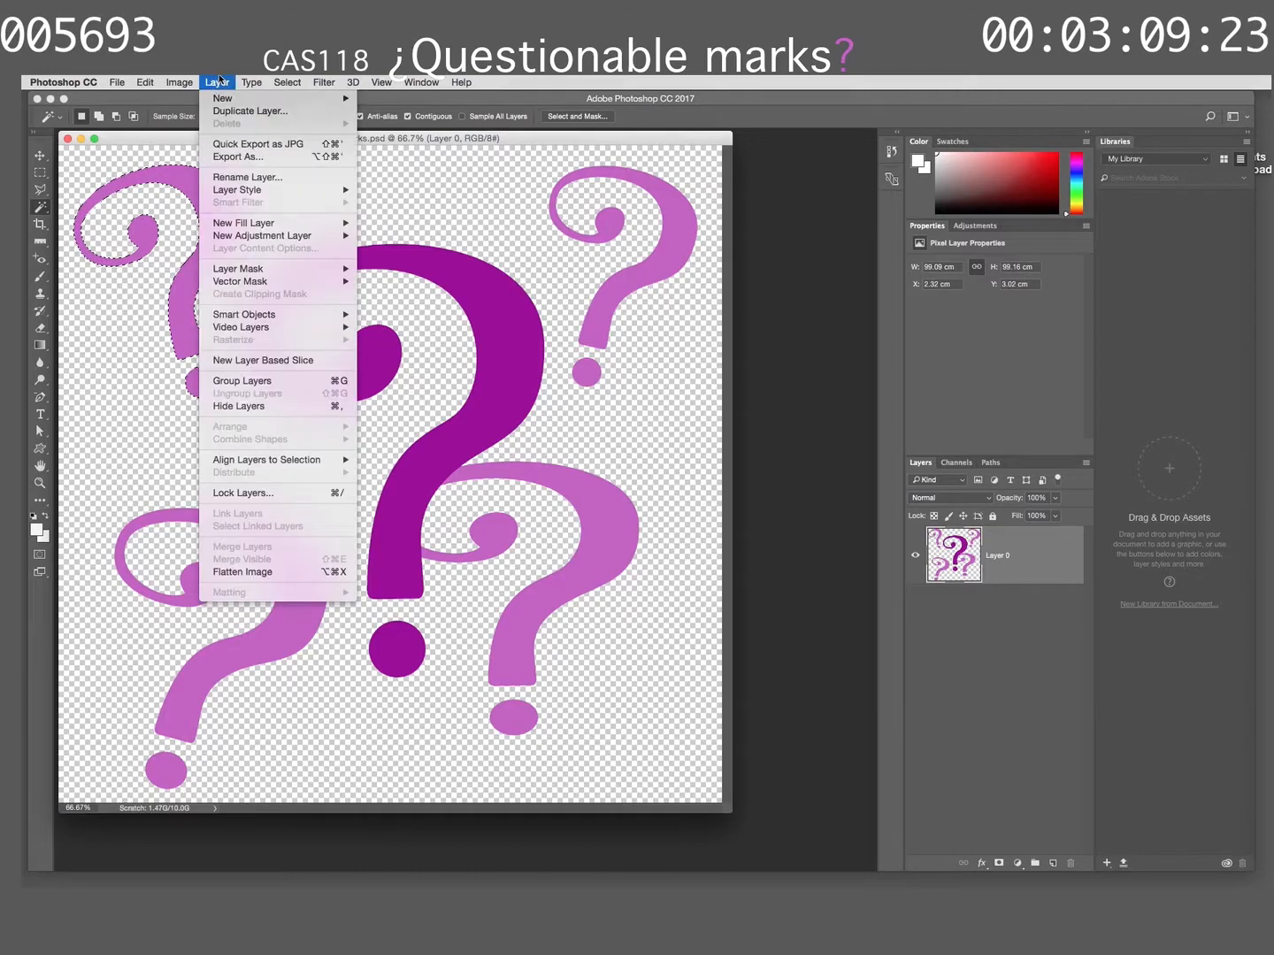
mouse_move(261, 99)
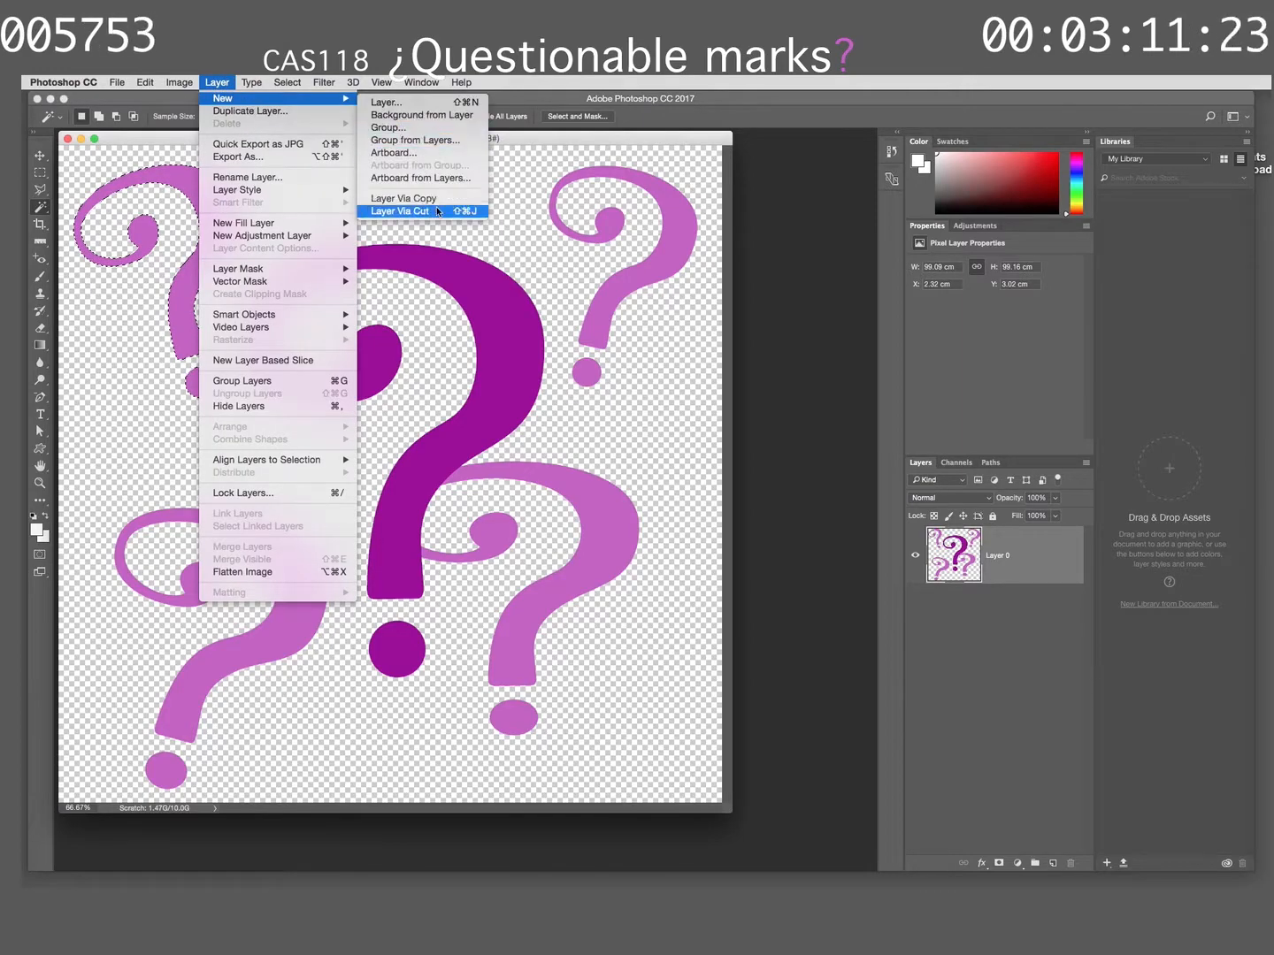
click(435, 199)
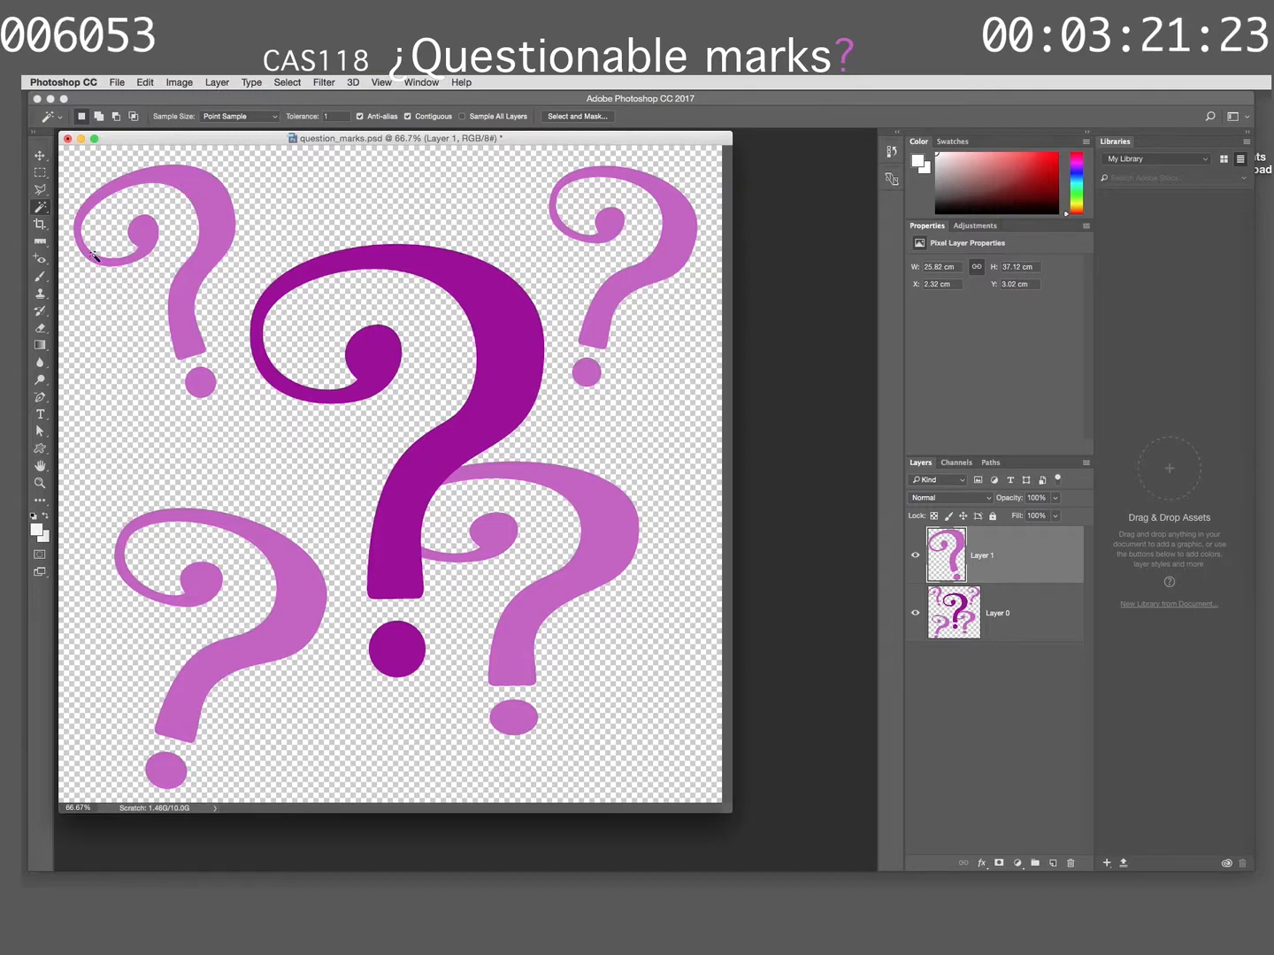
Highlight the Hue/Saturation instruction in step 5 of the Safari page, return to Photoshop and hide all other applications
click(21, 152)
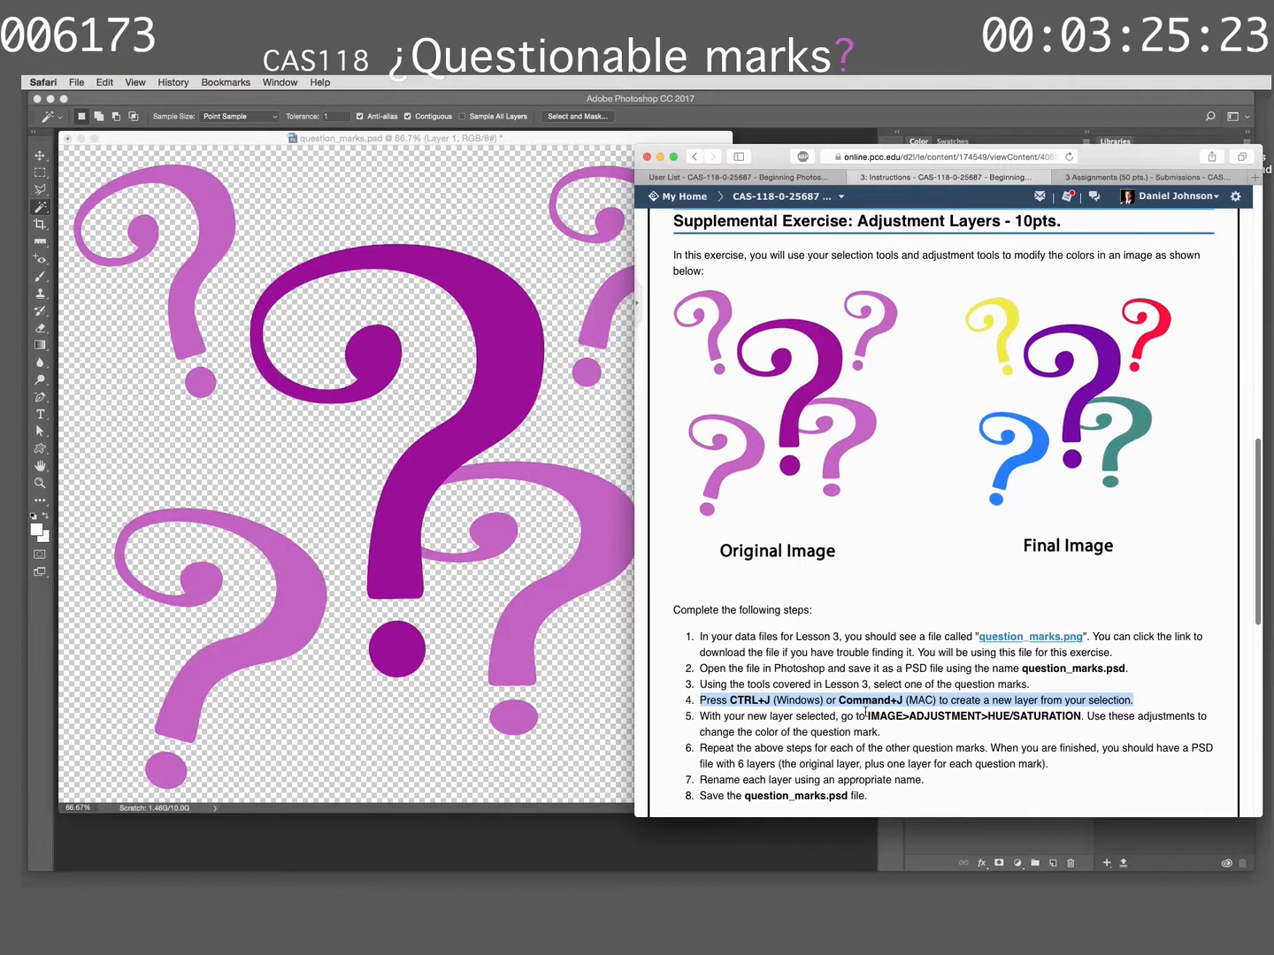
drag(869, 716, 1077, 716)
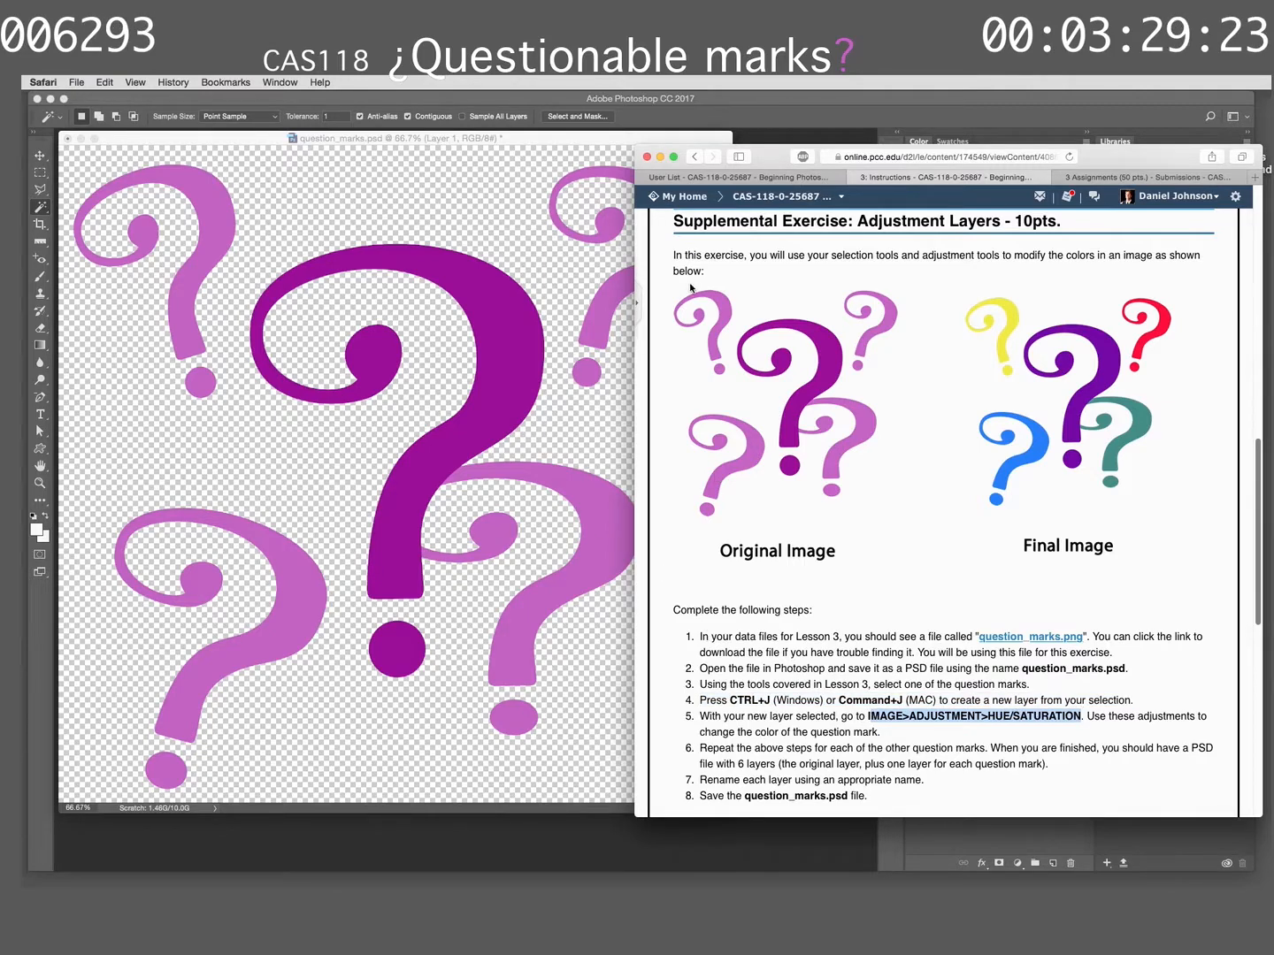
click(566, 152)
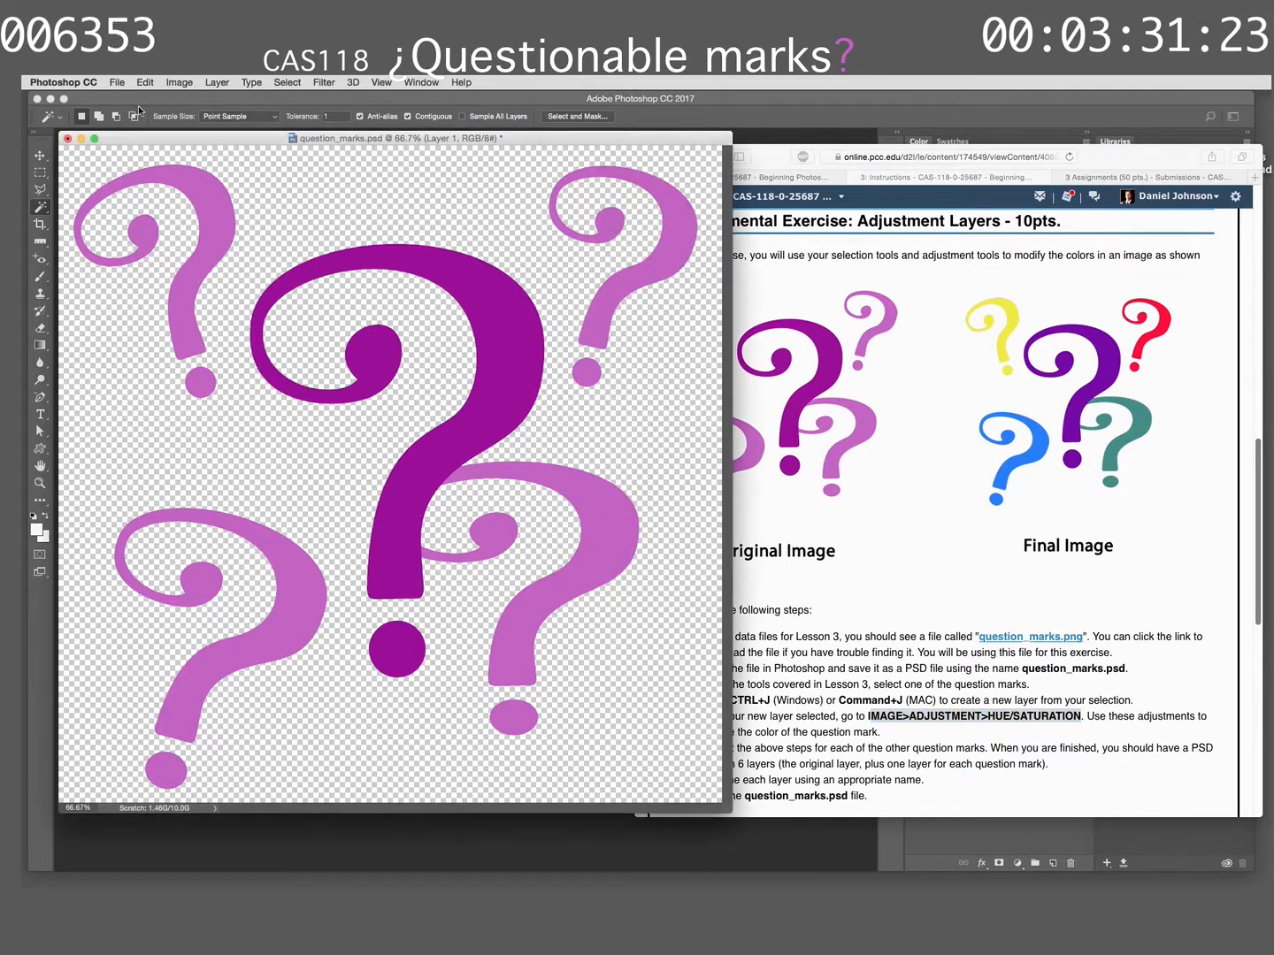
click(64, 82)
click(116, 177)
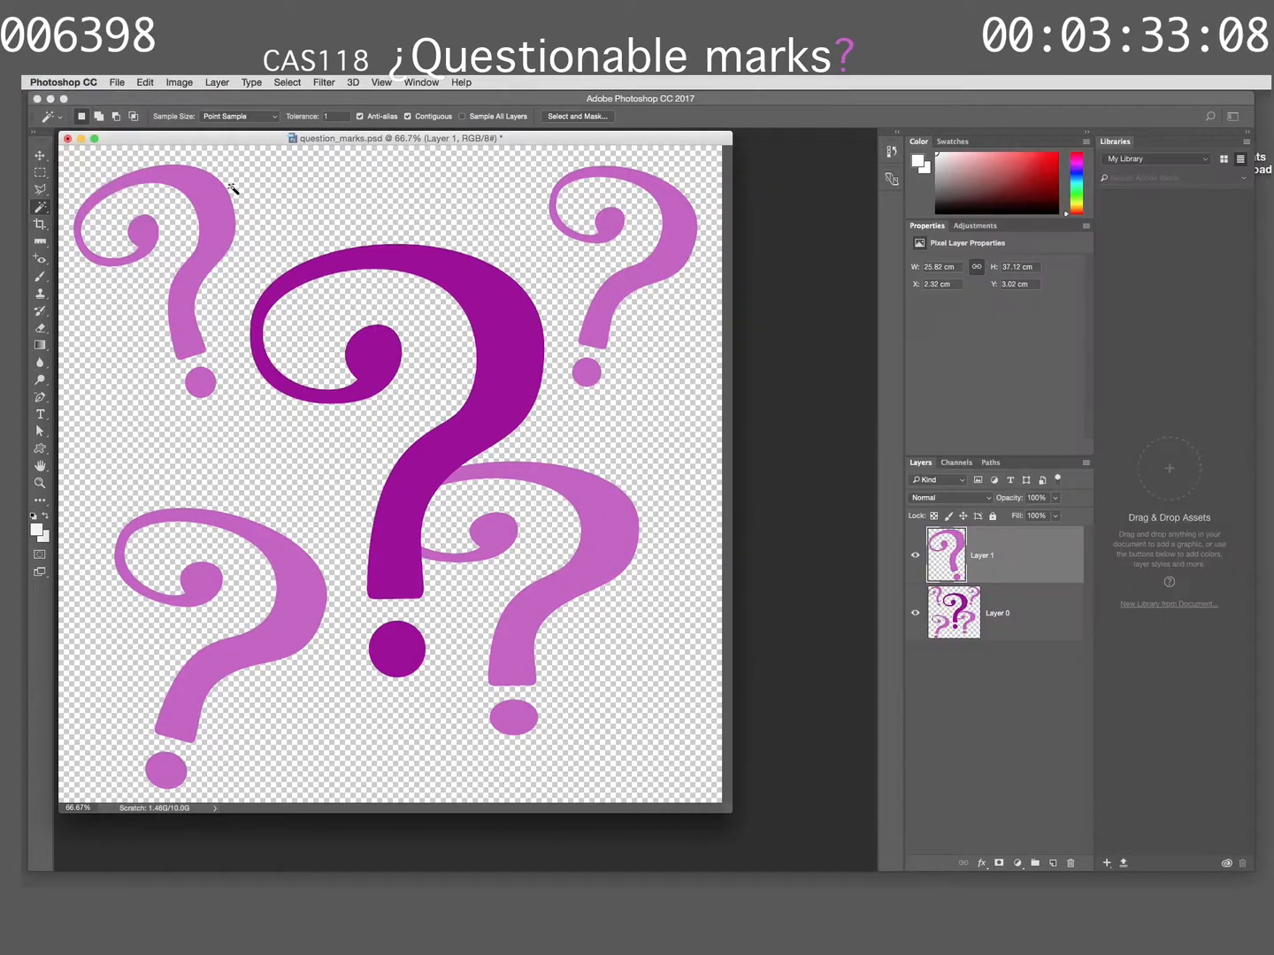
Rename the new layer holding the copied question mark as "Top Left"
click(181, 81)
click(184, 77)
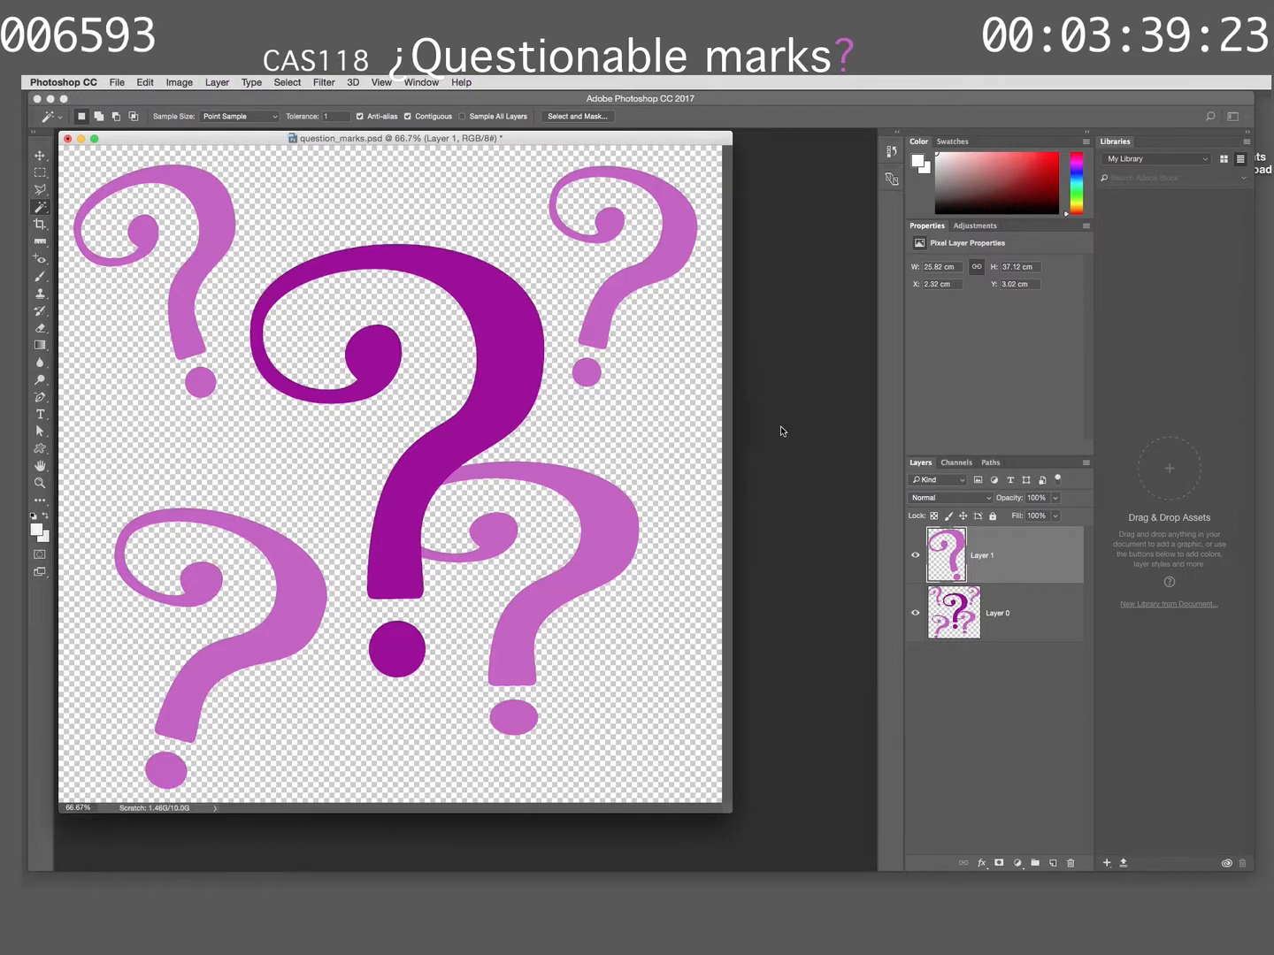
double_click(980, 556)
text(T)
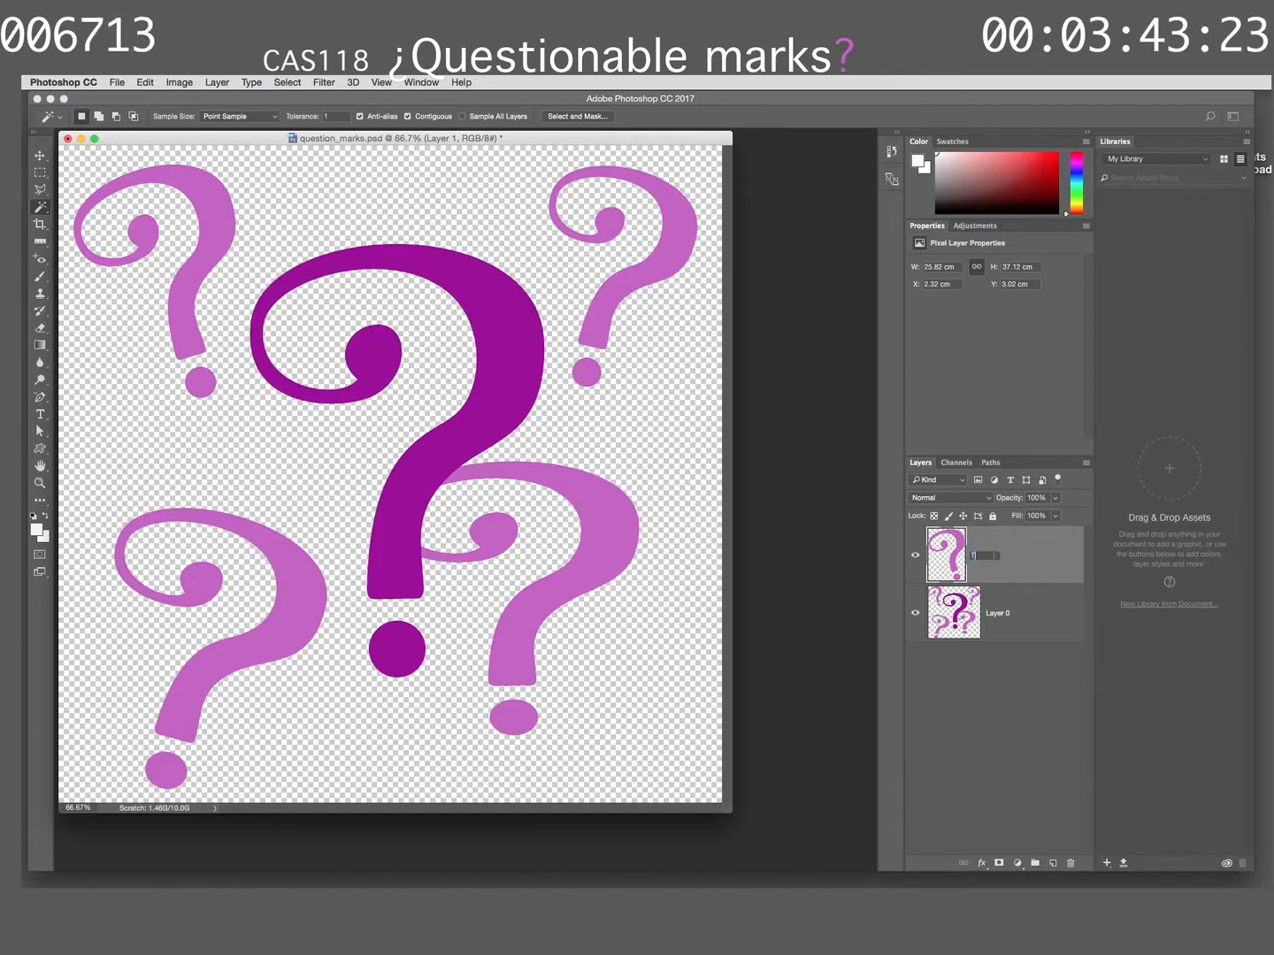
text(op Left)
key(Return)
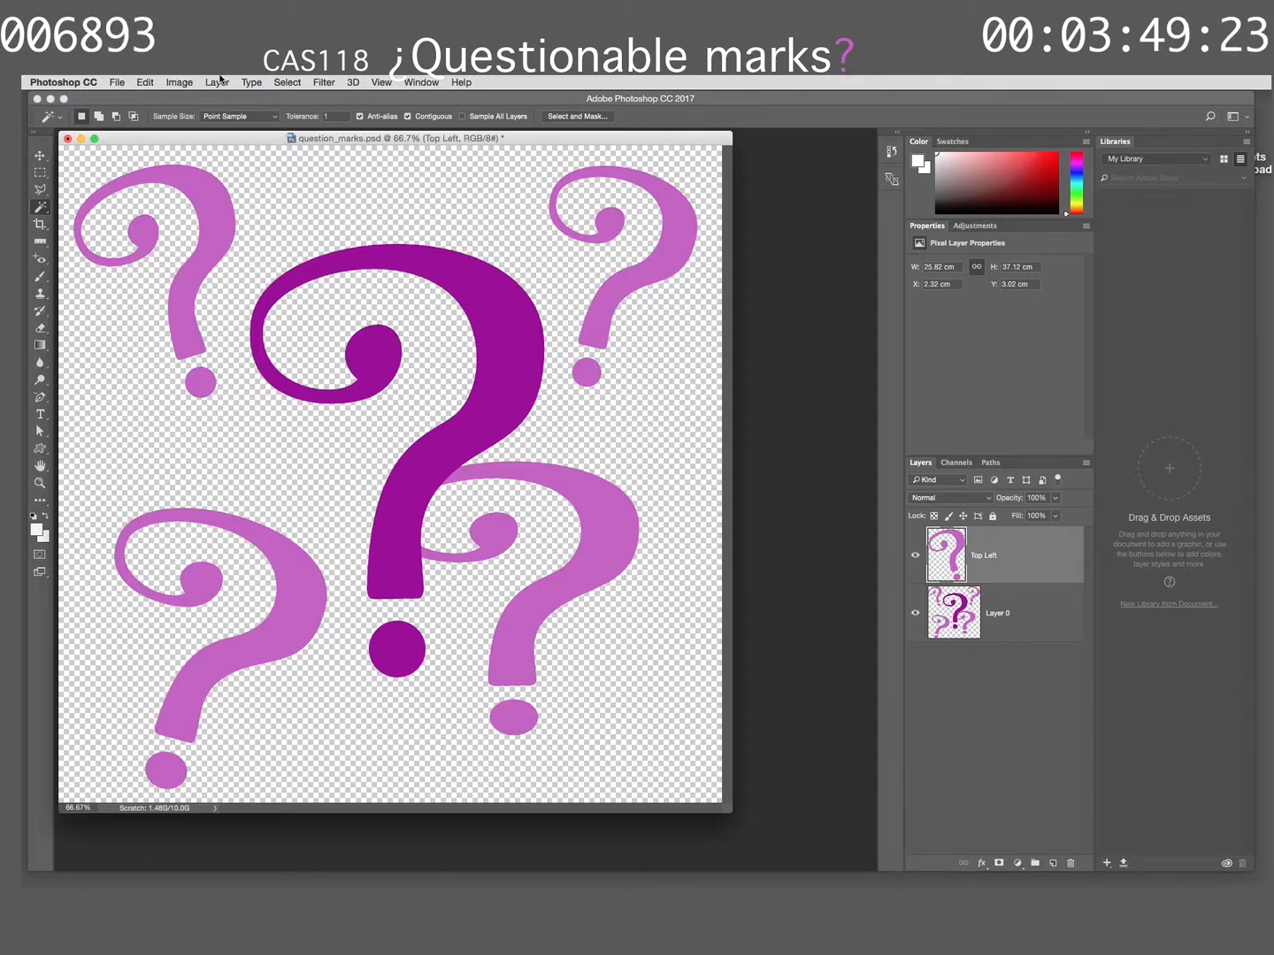
Recolour the Top Left layer's question mark blue with Hue/Saturation, setting hue to -50 and saturation to +54
click(180, 83)
mouse_move(228, 120)
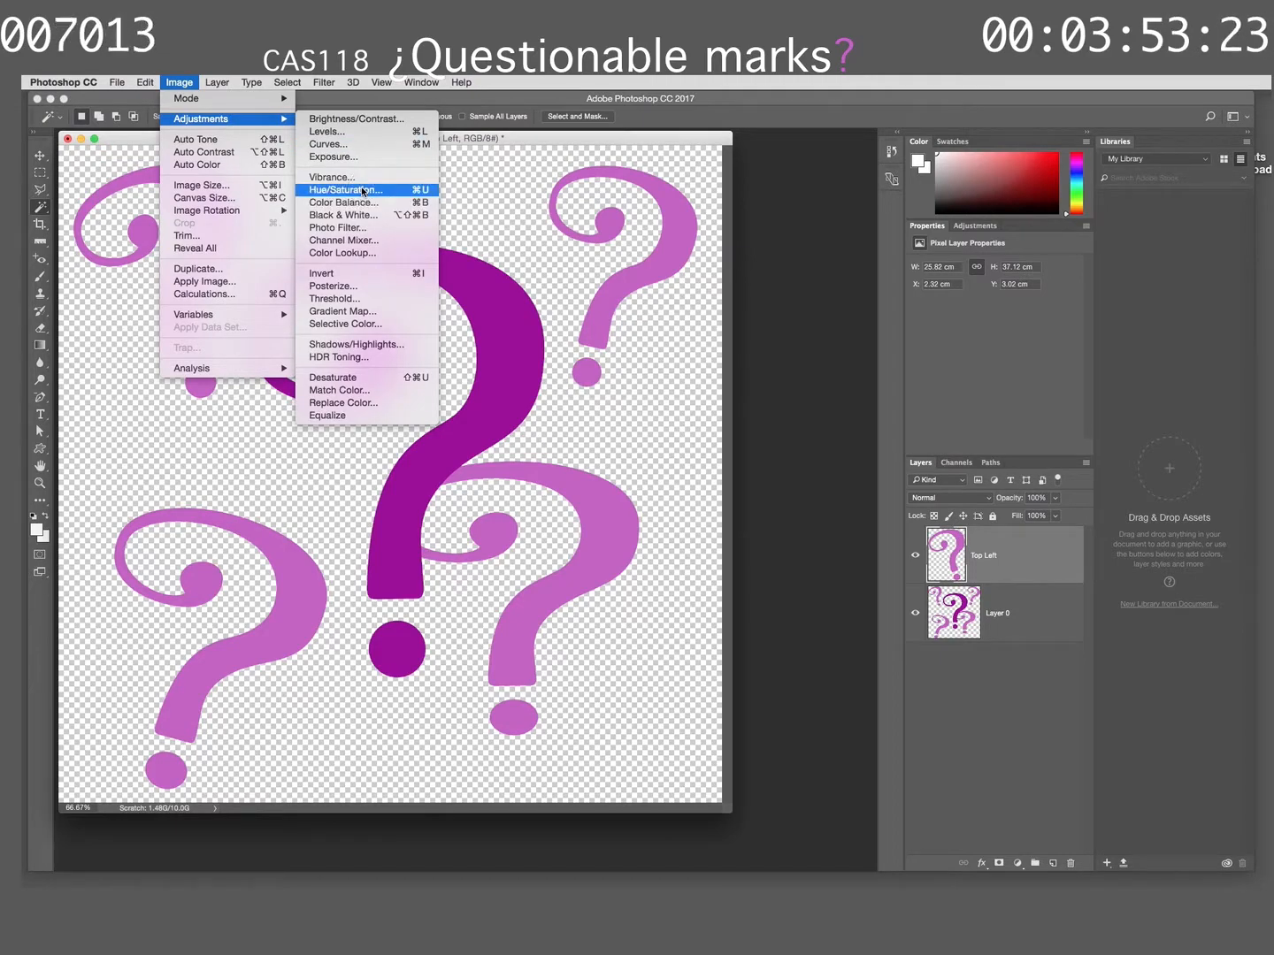
click(363, 190)
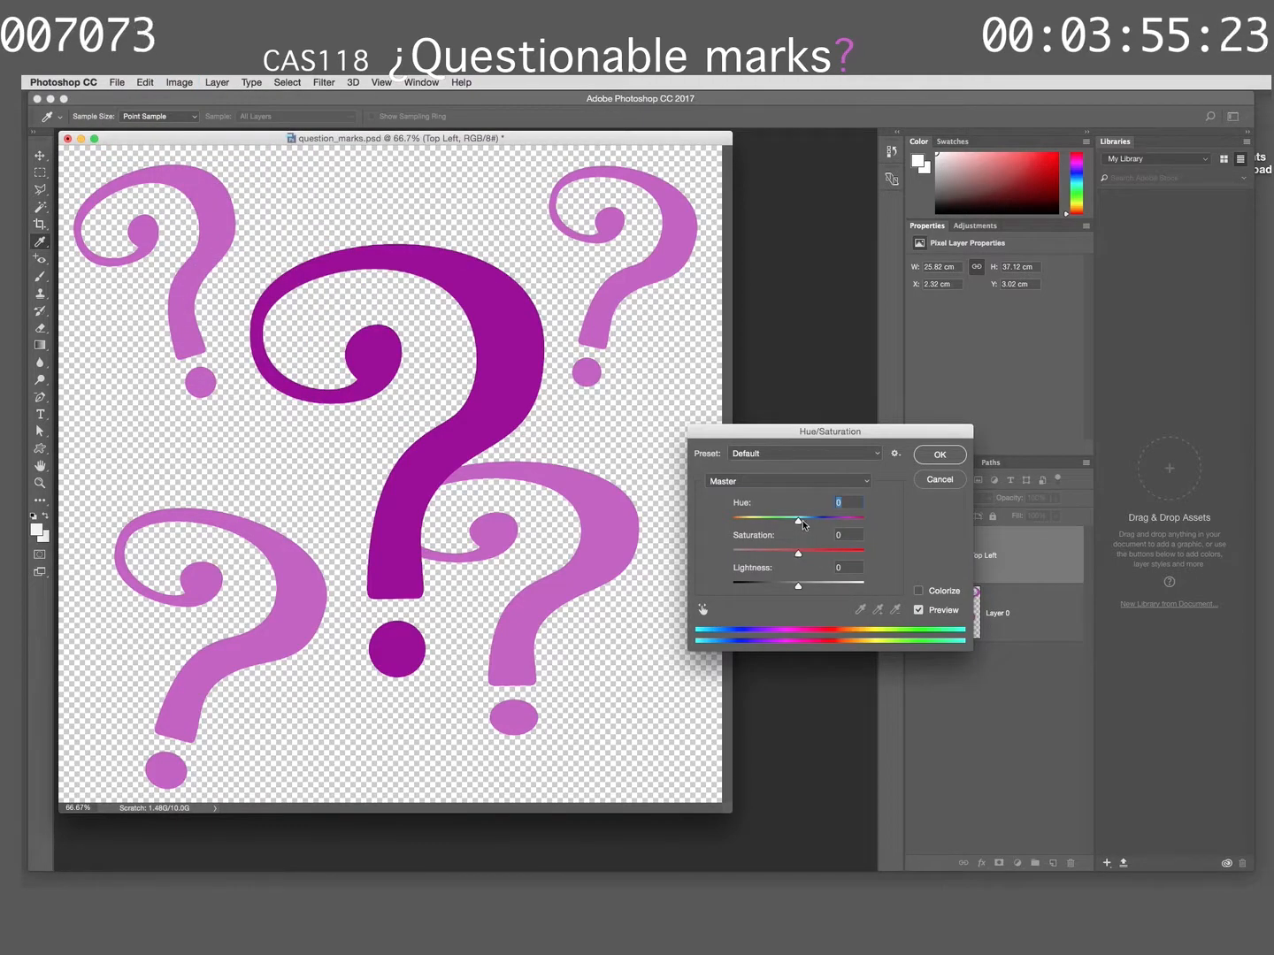
drag(802, 524, 833, 554)
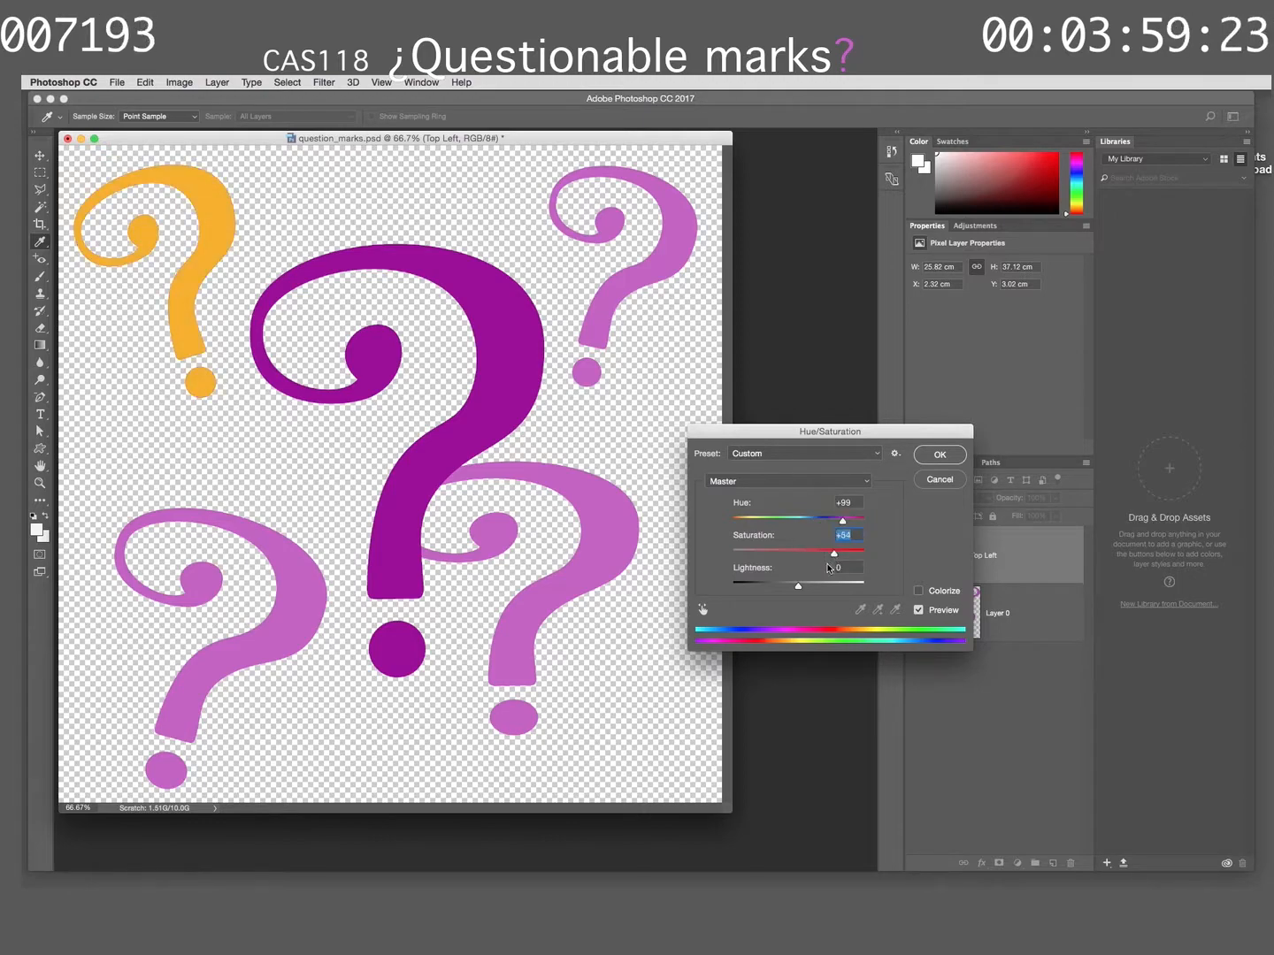
click(780, 521)
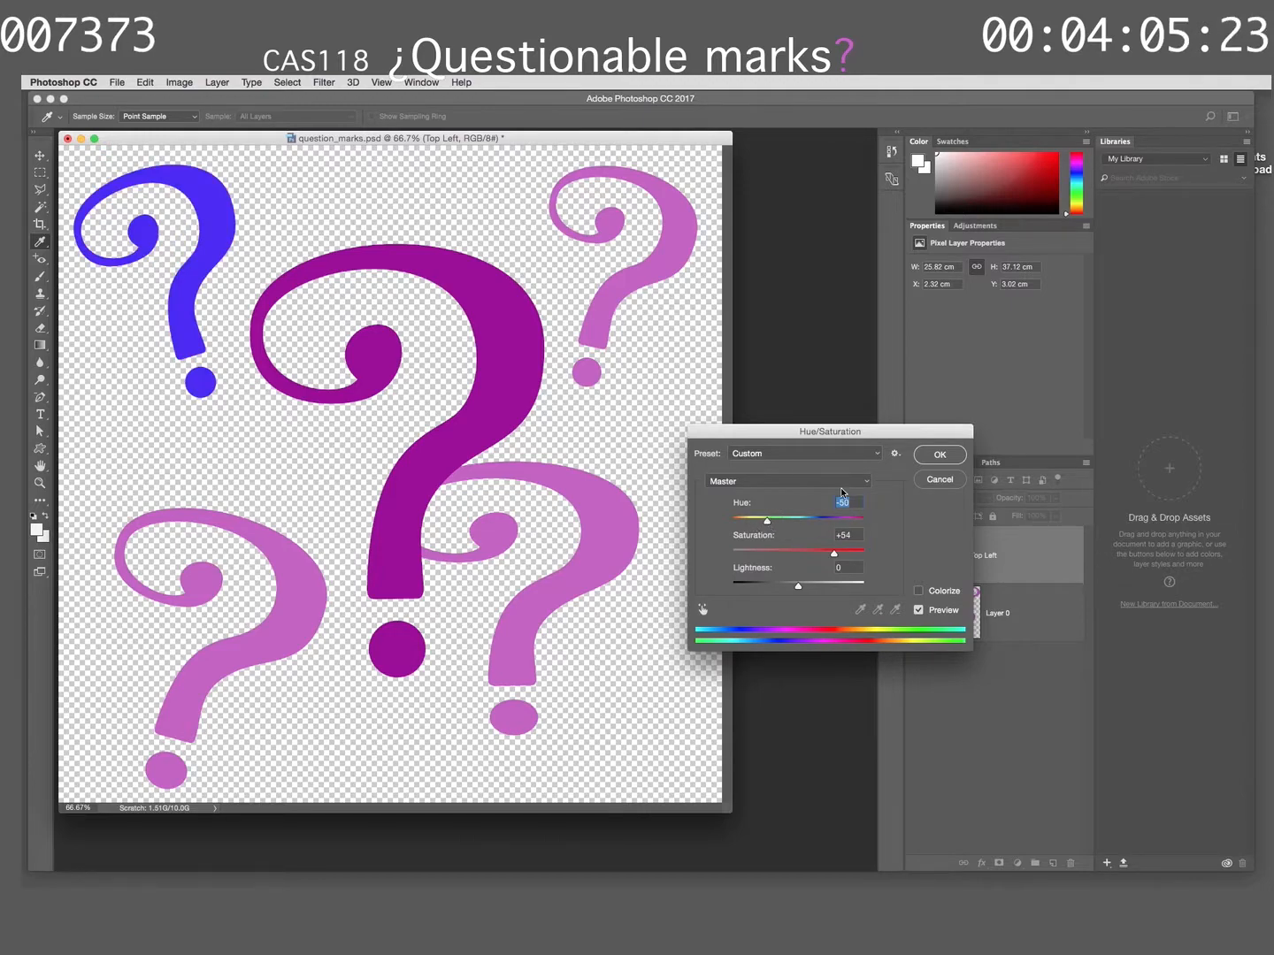
click(922, 459)
key(w)
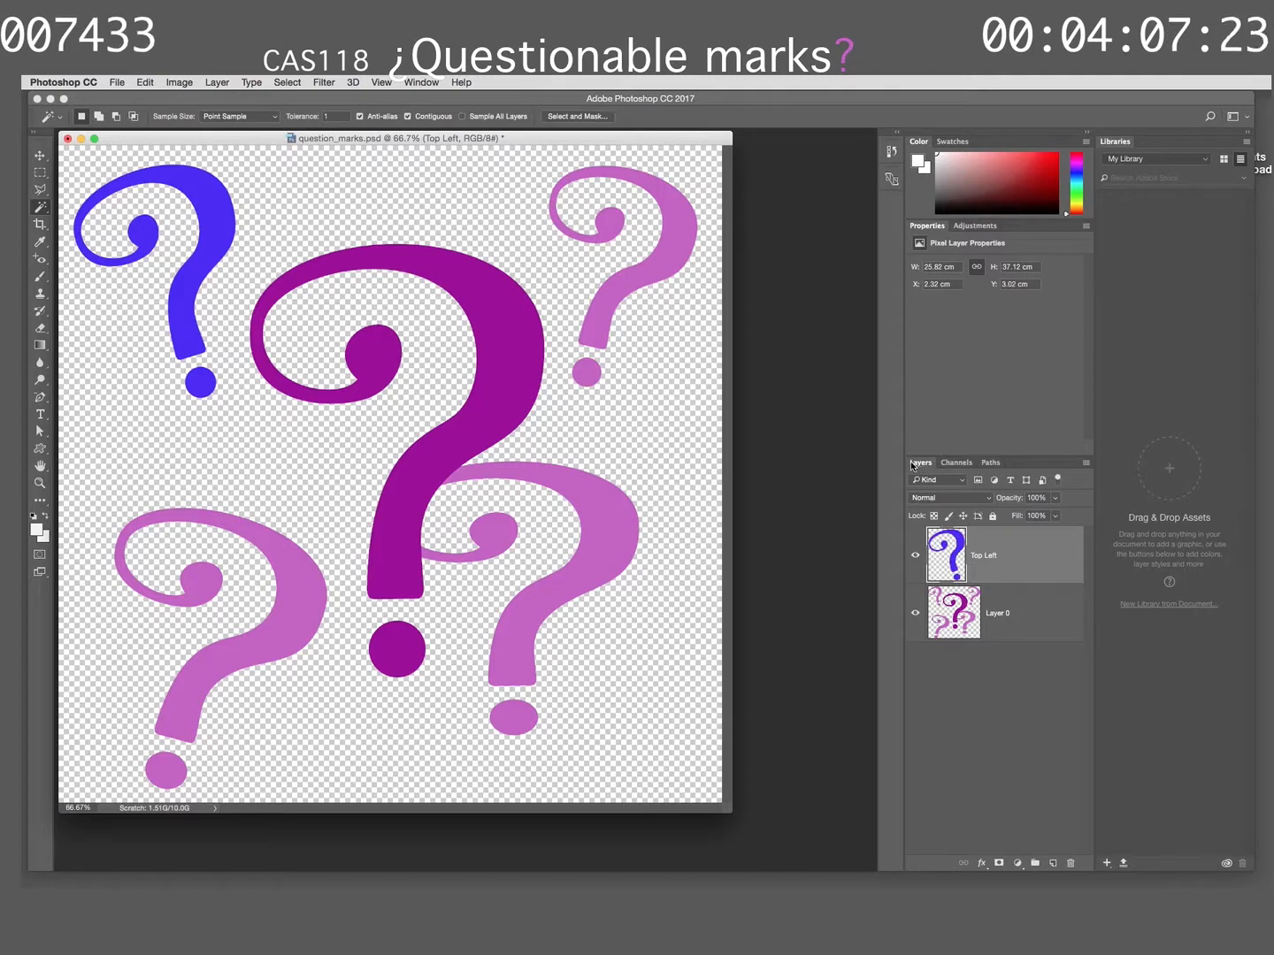
click(180, 82)
click(179, 83)
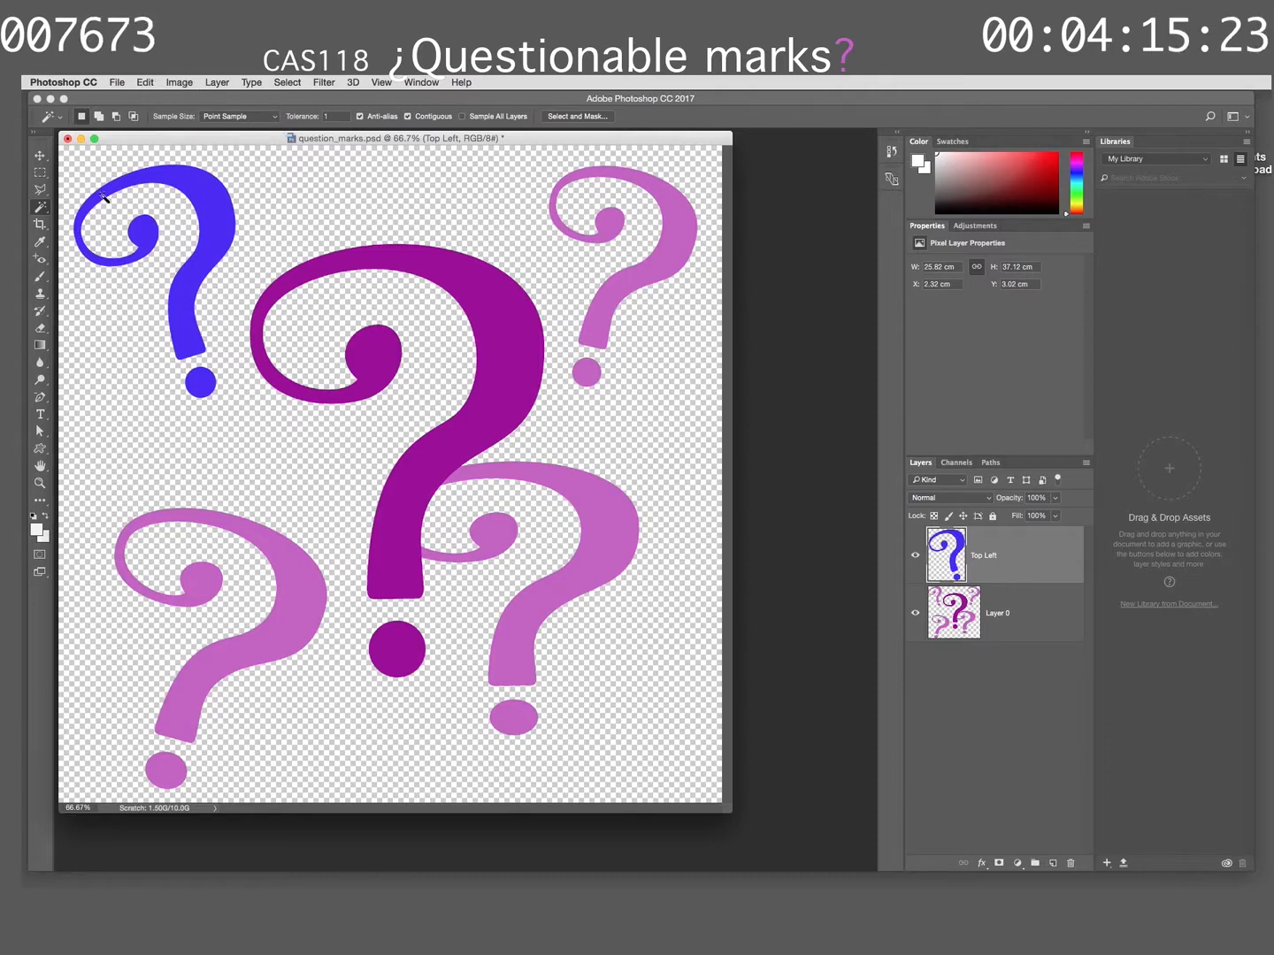
Switch to the Quick Selection tool and set its brush size to 35
click(40, 209)
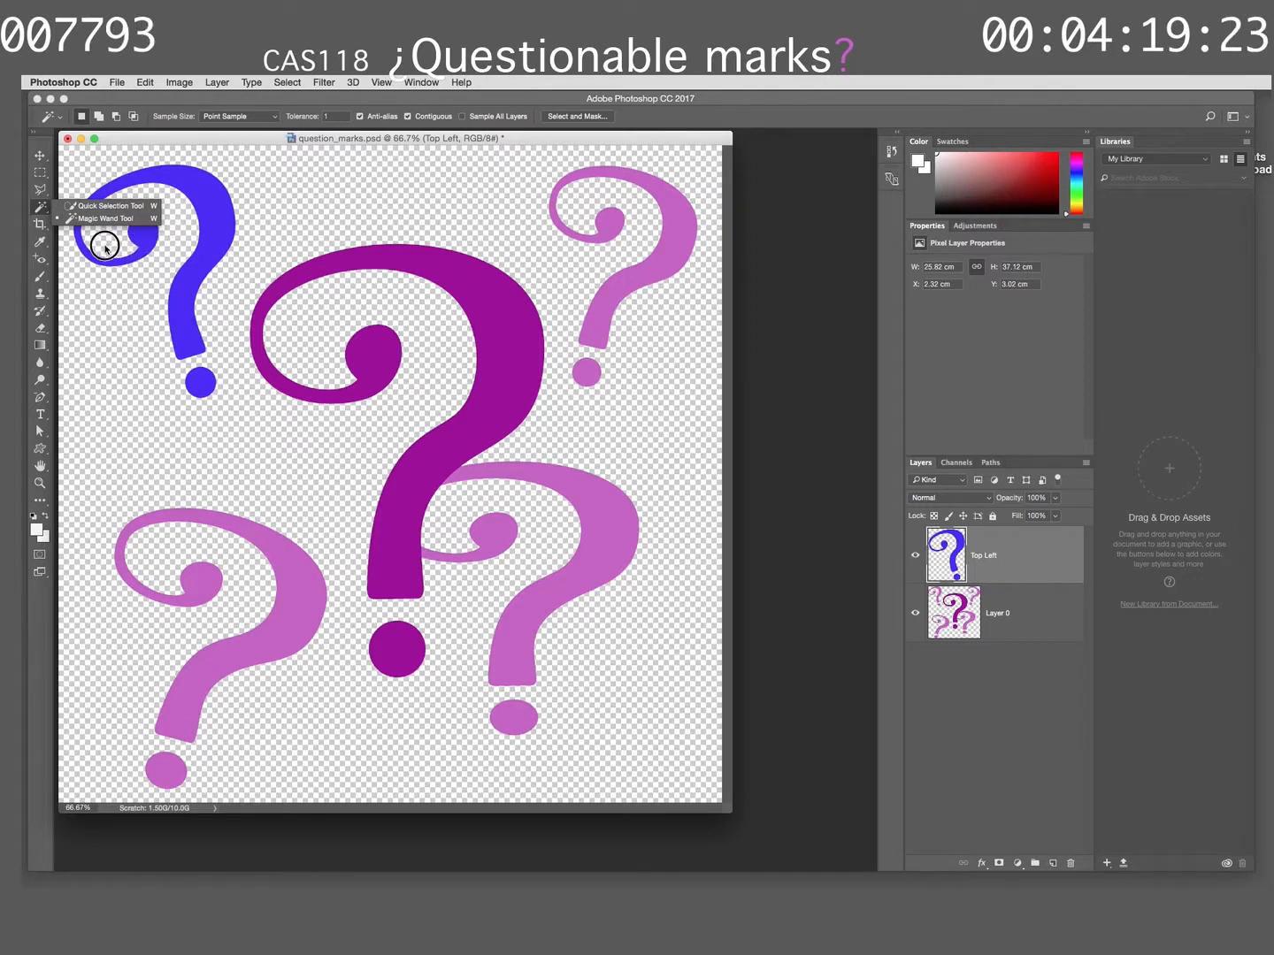
click(39, 213)
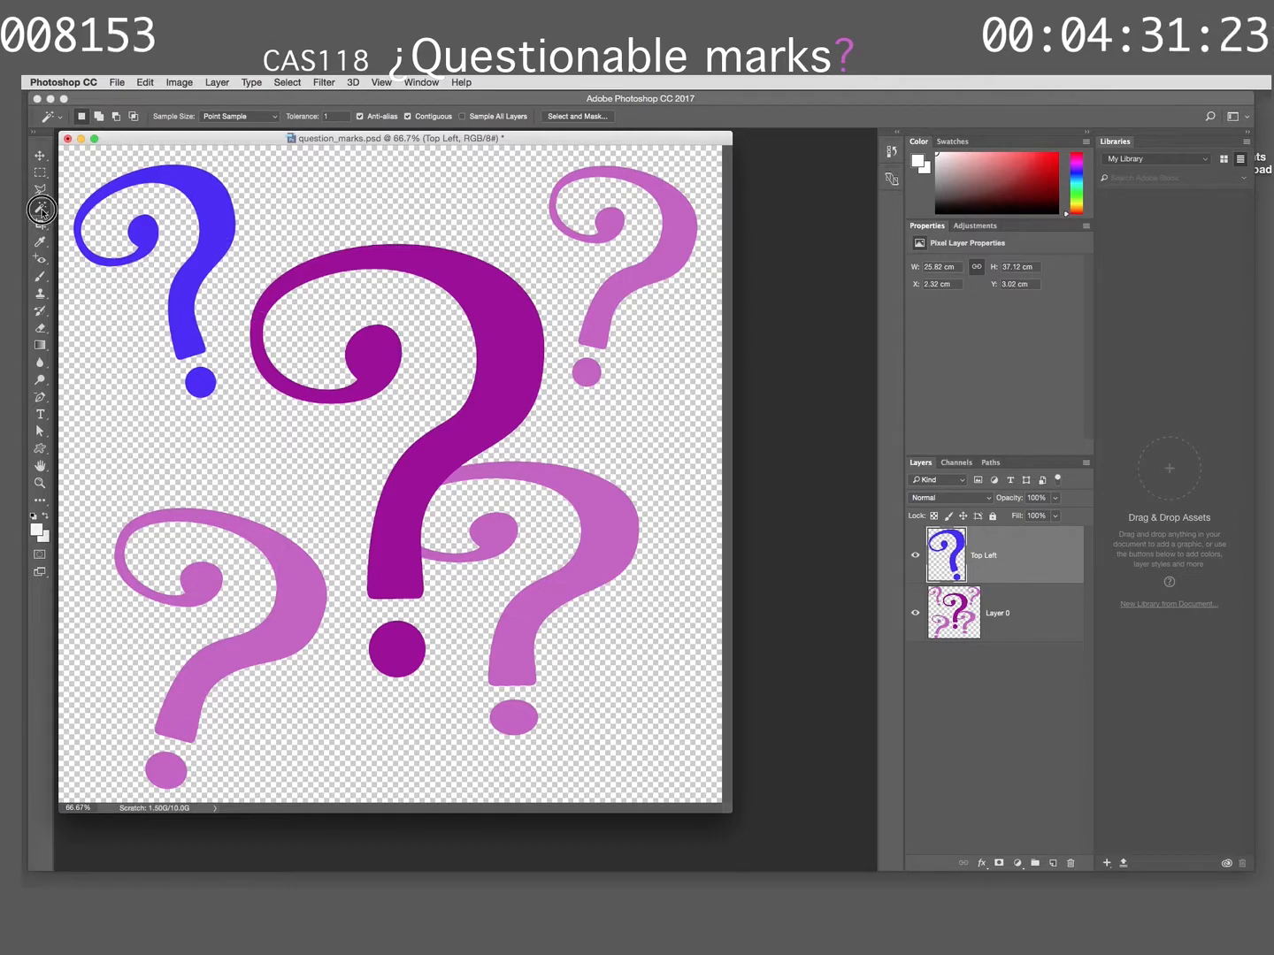
drag(40, 207, 112, 209)
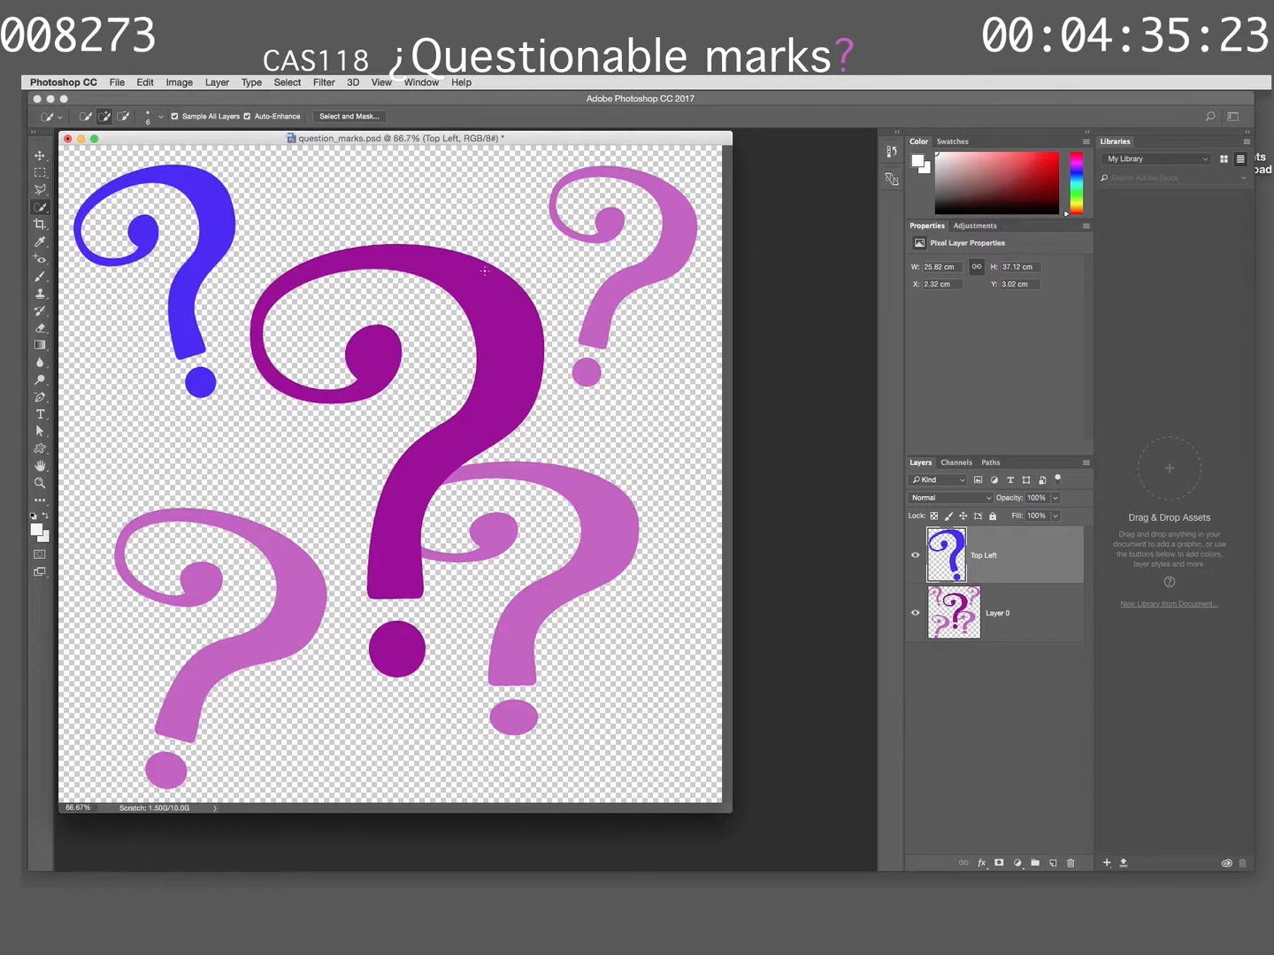
key(bracketright)
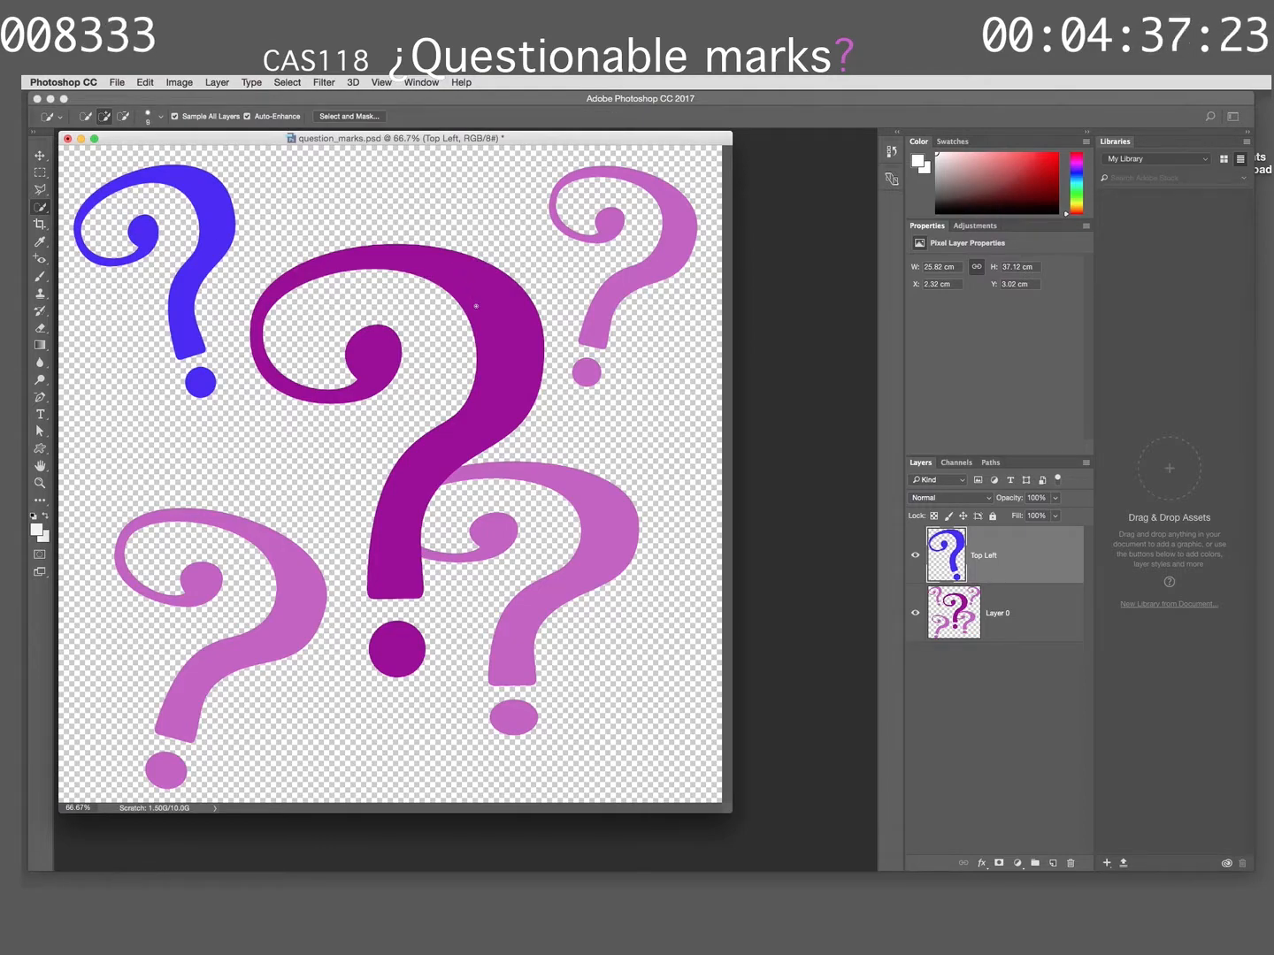
key(bracketright)
key(bracketright)
key(bracketright)
key(bracketright)
key(bracketright)
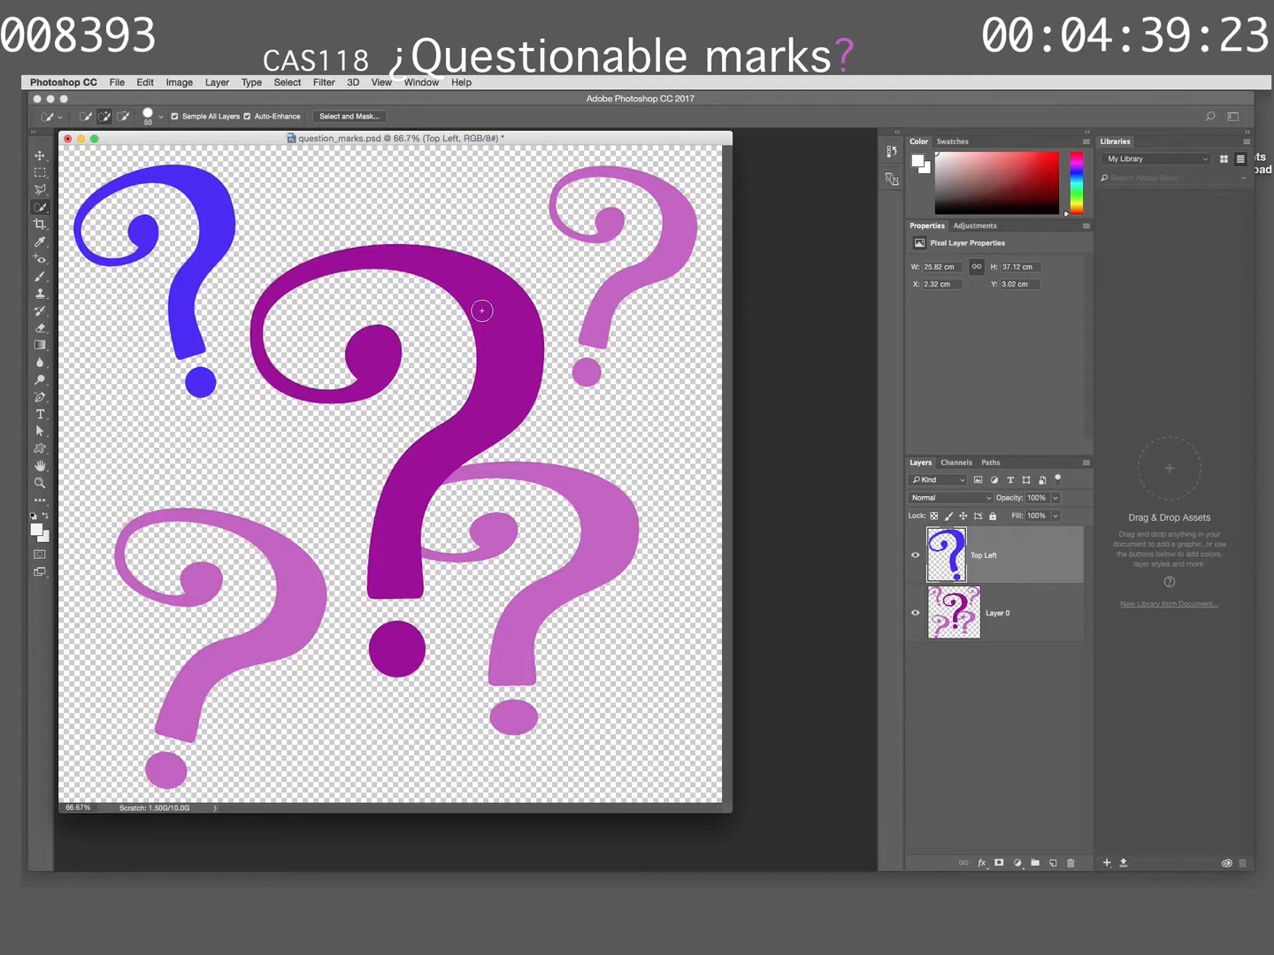
key(bracketleft)
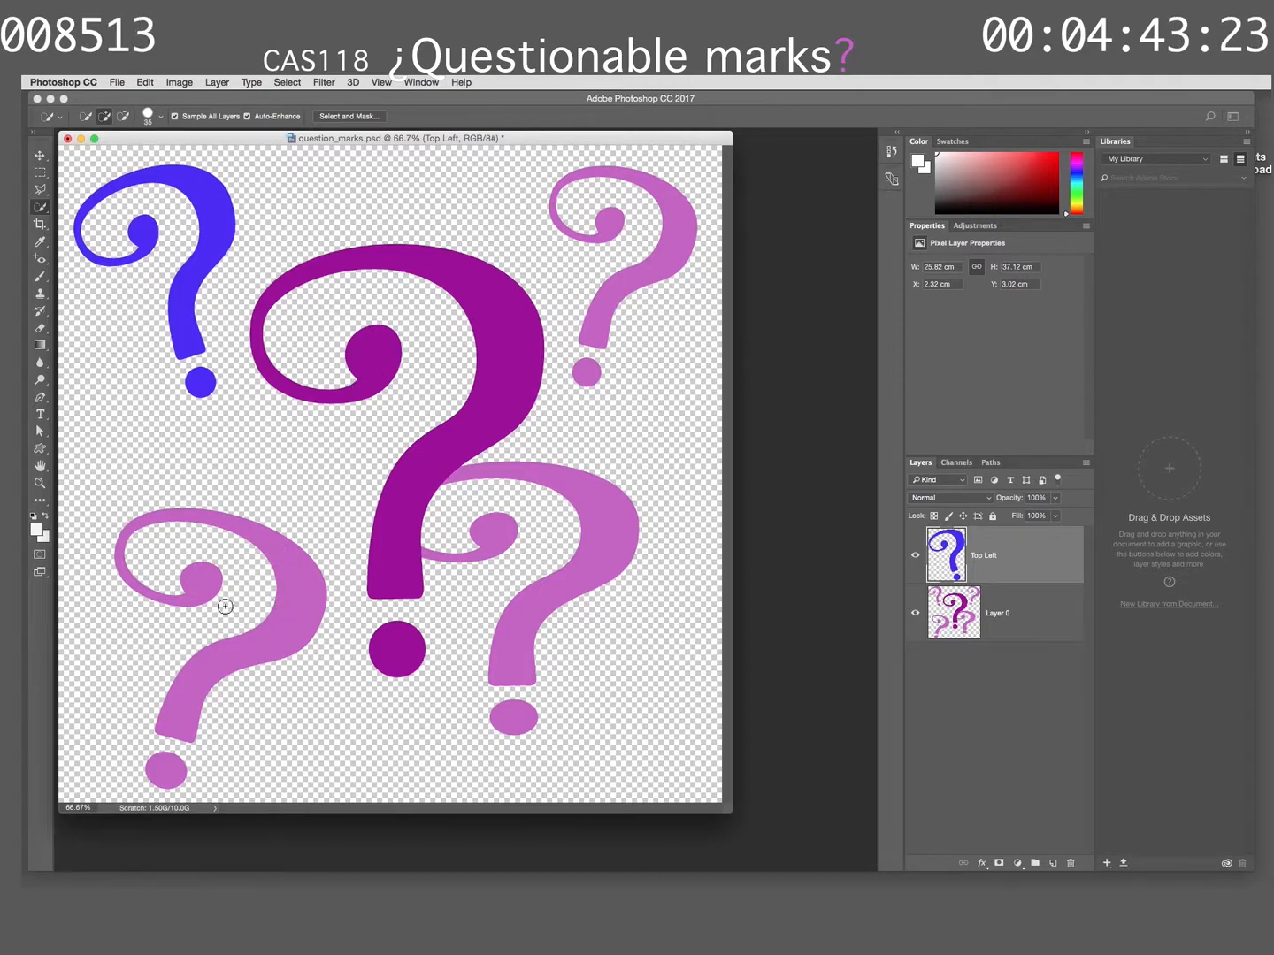
key(bracketleft)
Select the whole lower-left question mark including its dot, reducing the Quick Selection brush size to 20 for the thin parts
drag(176, 599, 136, 583)
key(alt)
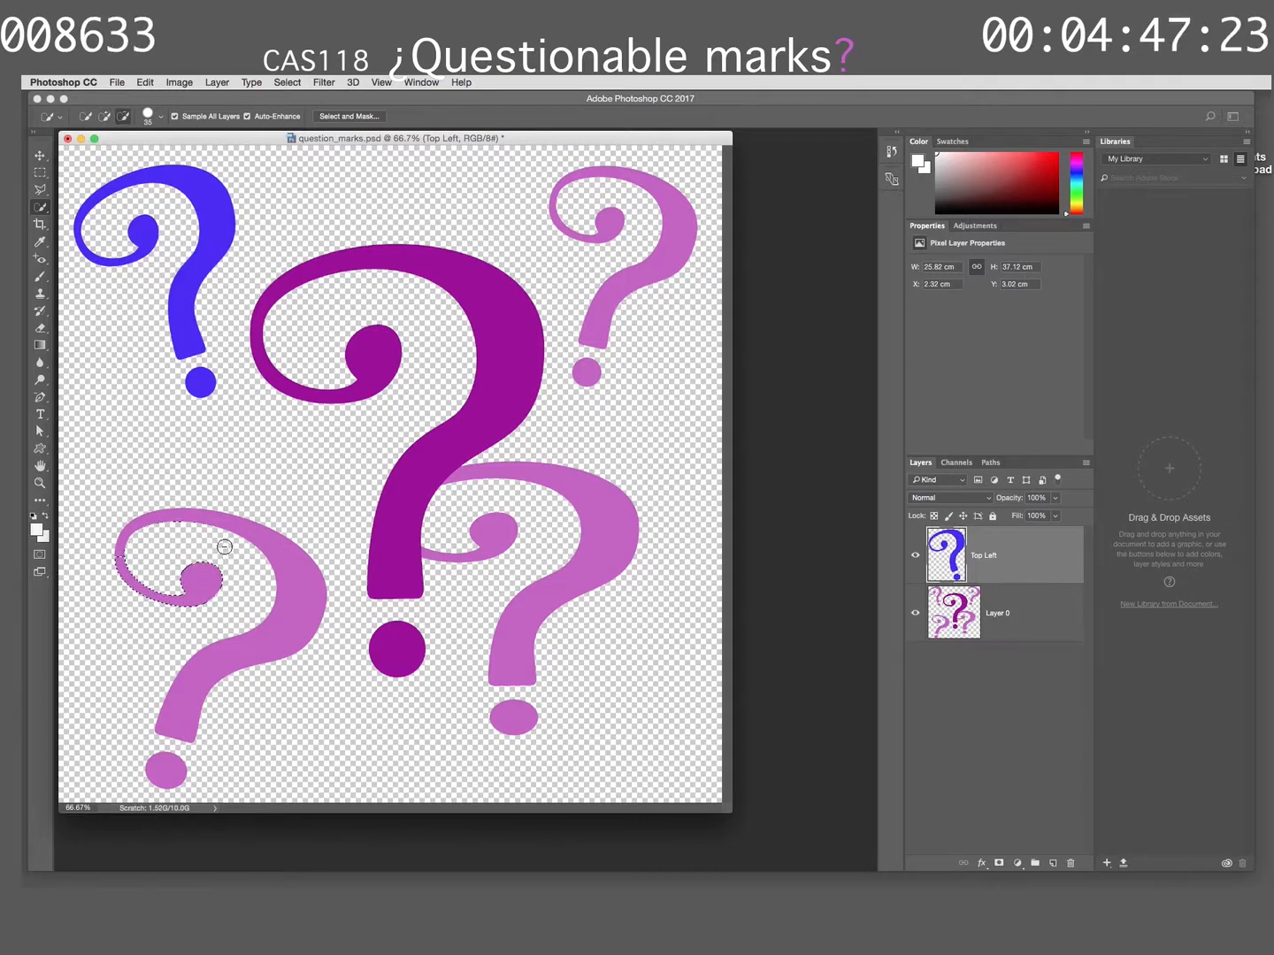
drag(188, 537, 166, 542)
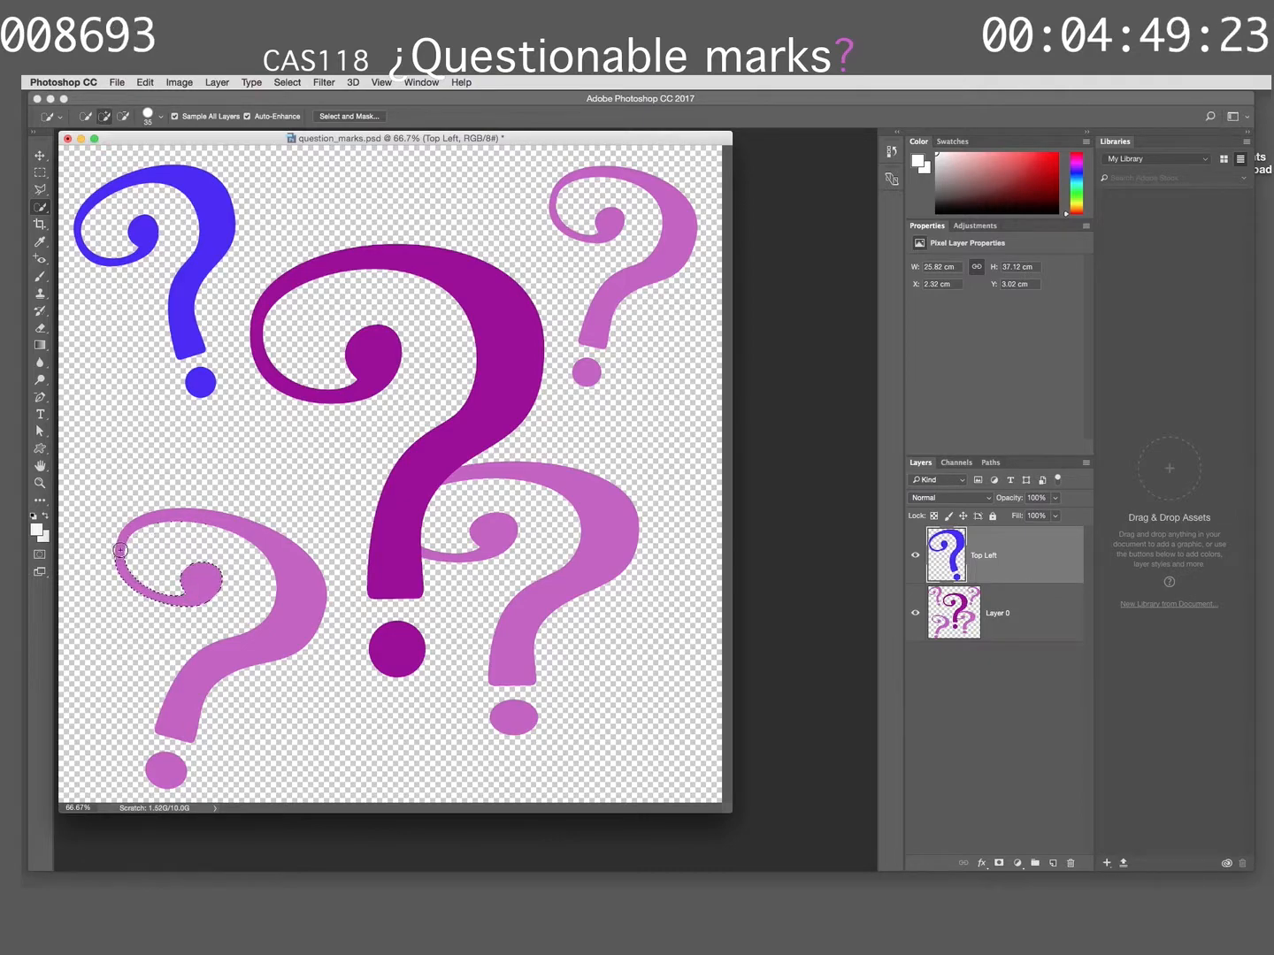
key(bracketleft)
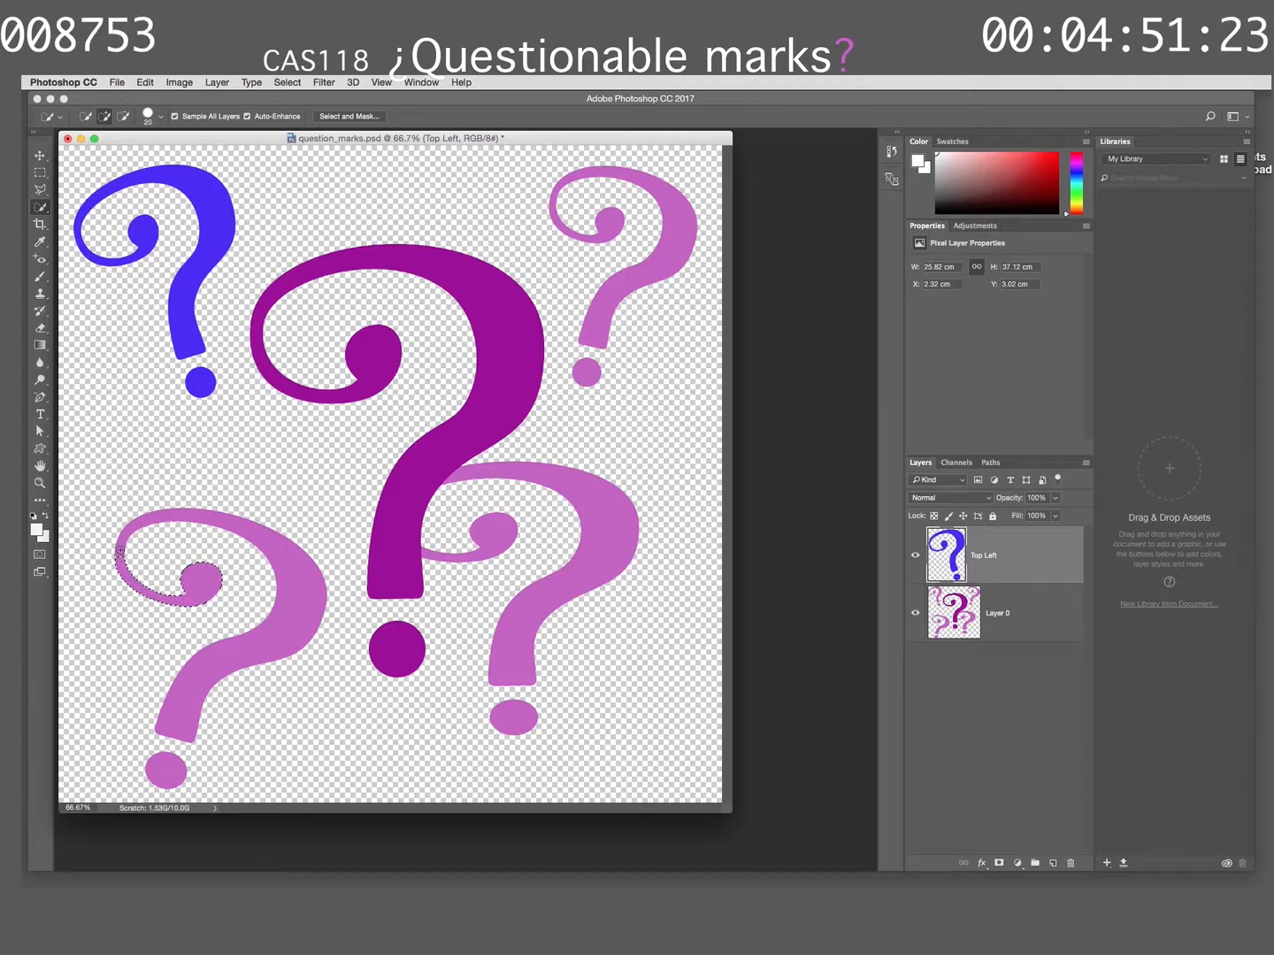
mouse_move(121, 551)
mouse_down()
mouse_move(182, 520)
mouse_move(277, 544)
mouse_move(298, 573)
mouse_move(293, 603)
mouse_up()
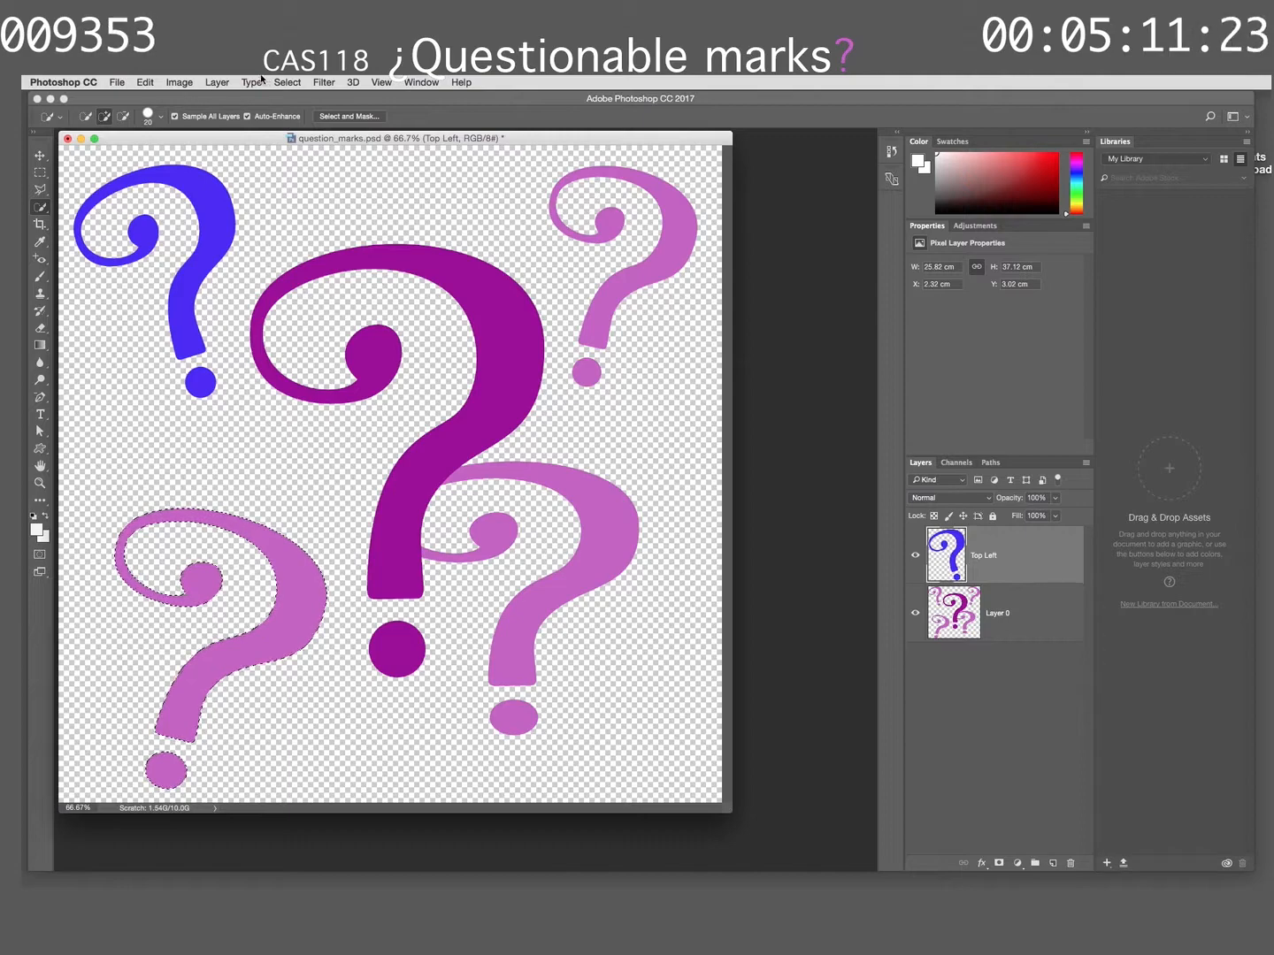
Hide Layer 0 to view the Top Left layer on its own, and show Layer 0 again
click(218, 83)
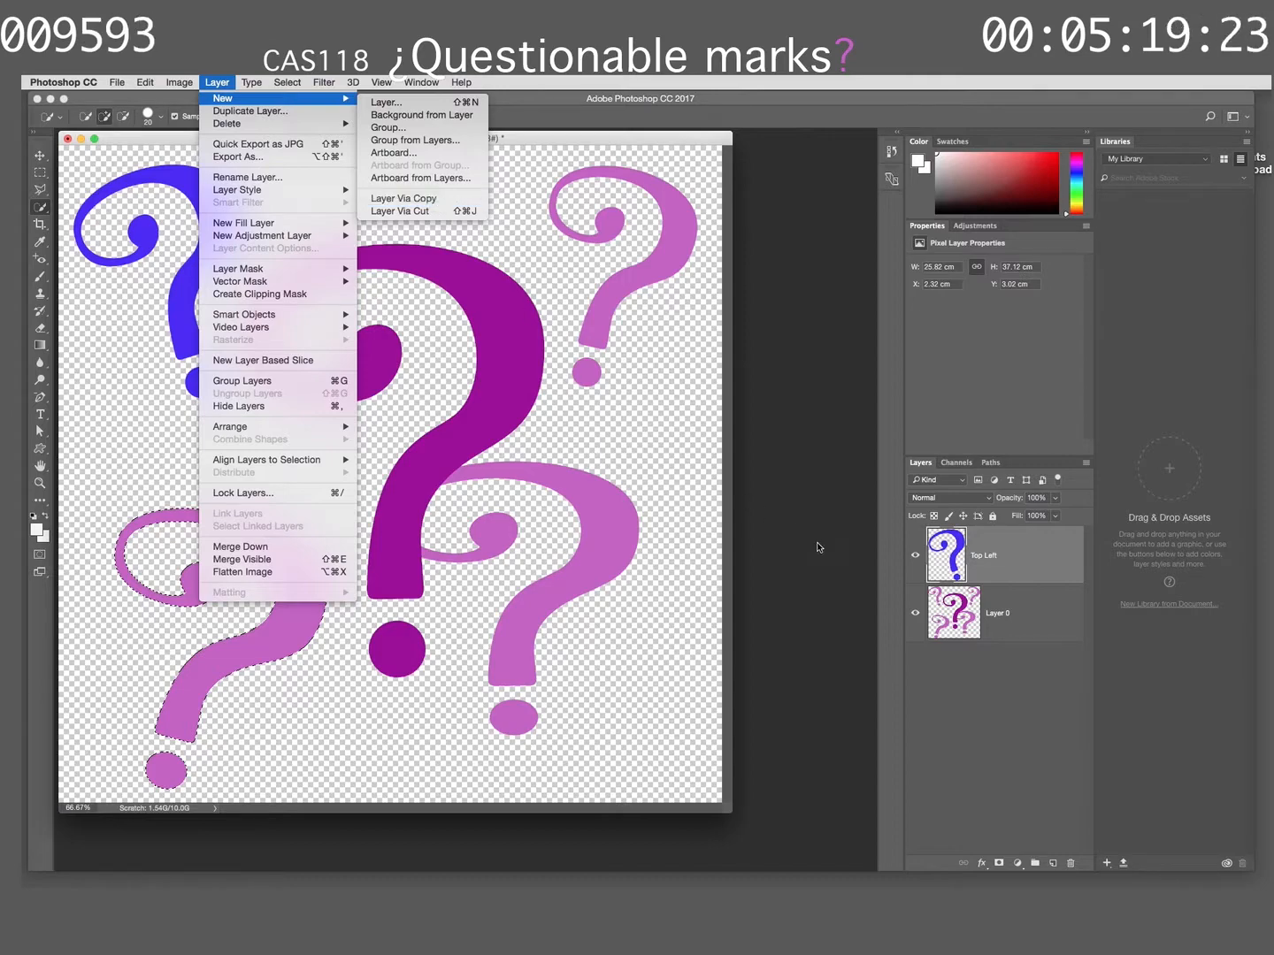
click(947, 610)
click(953, 623)
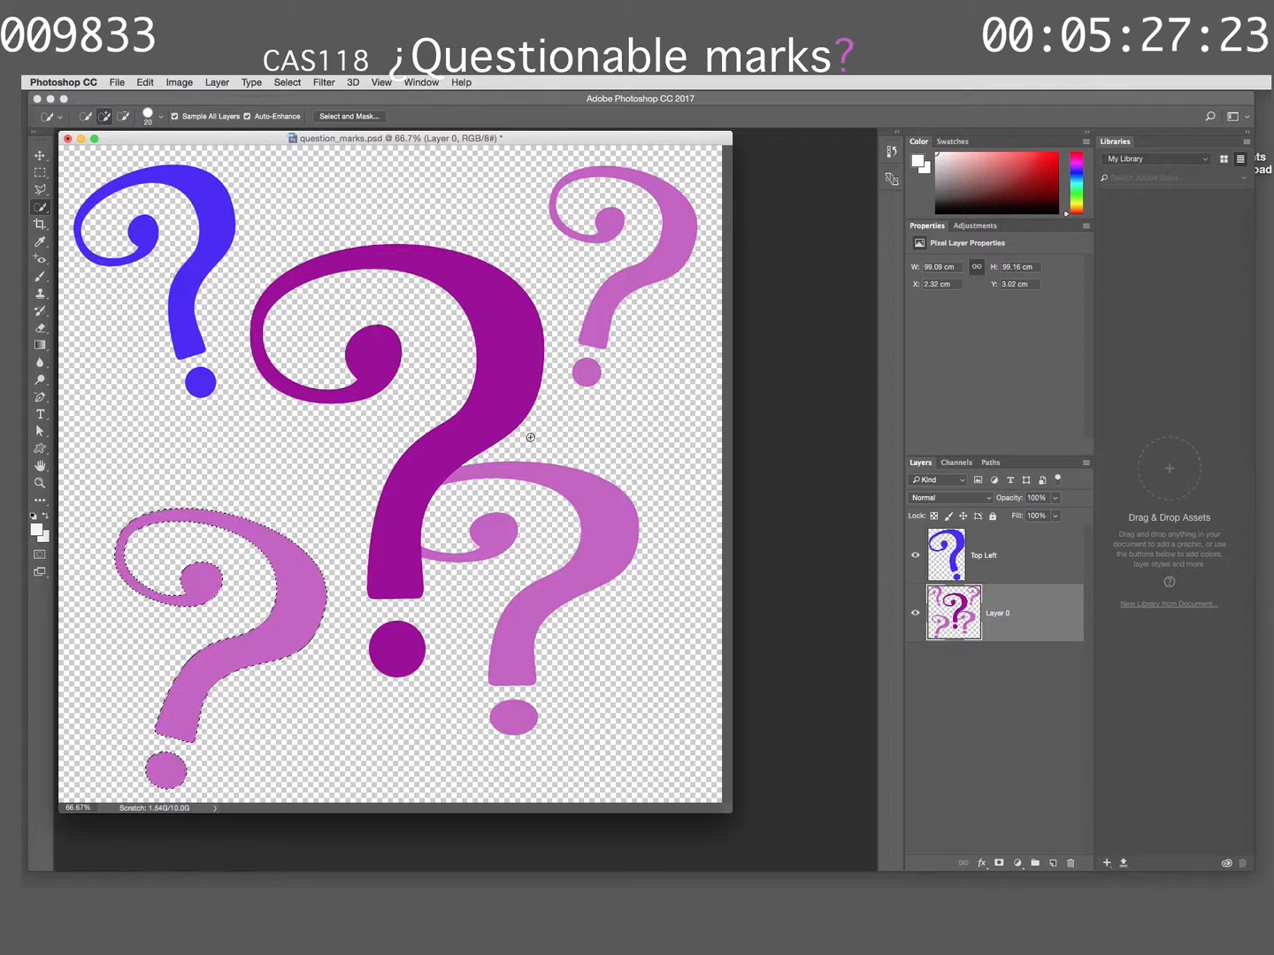
click(947, 551)
click(916, 614)
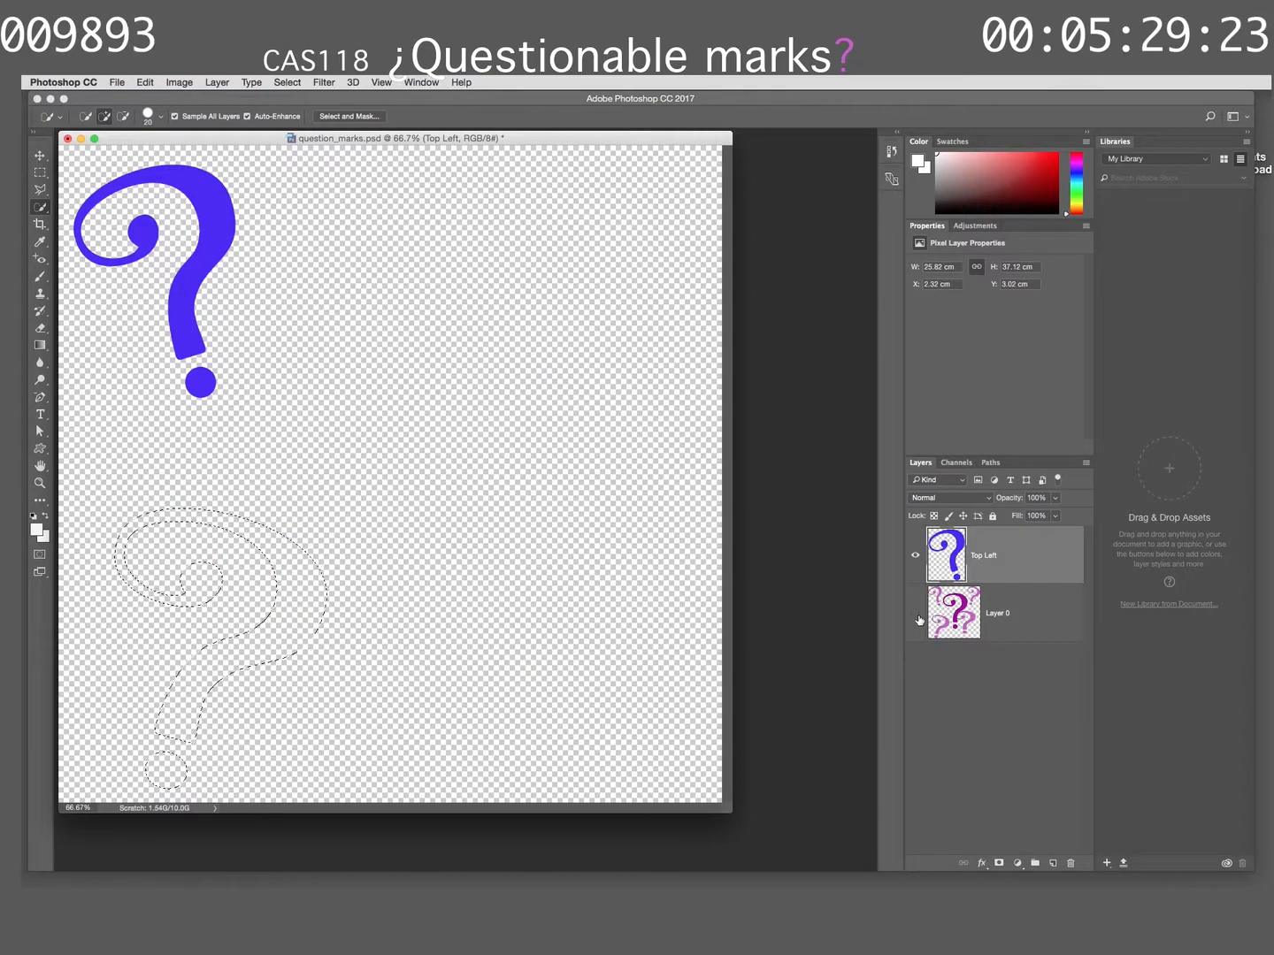
click(915, 613)
Copy the selected lower-left question mark from Layer 0 to a new layer with Layer Via Copy
click(952, 622)
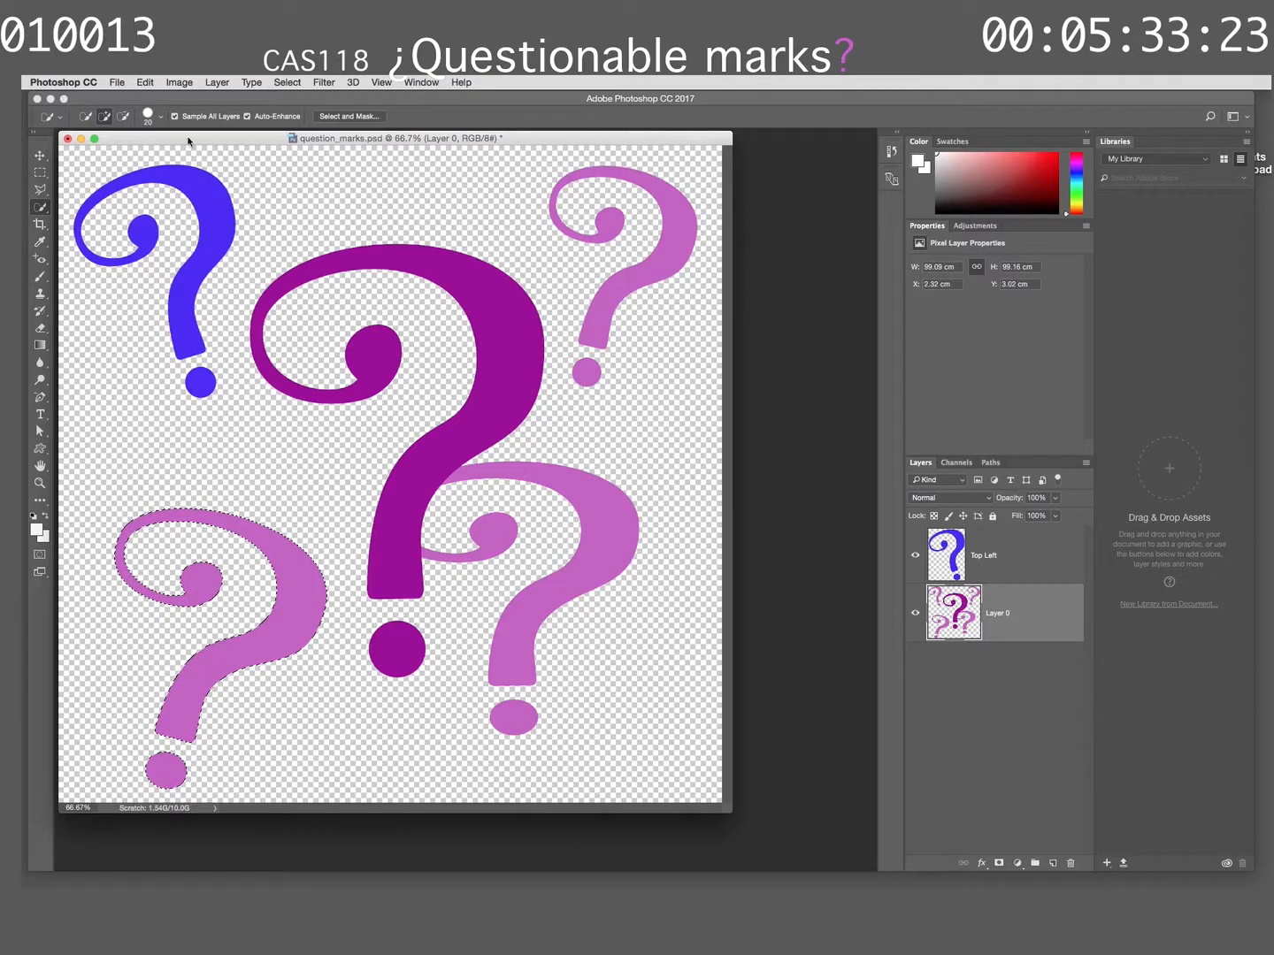
click(216, 83)
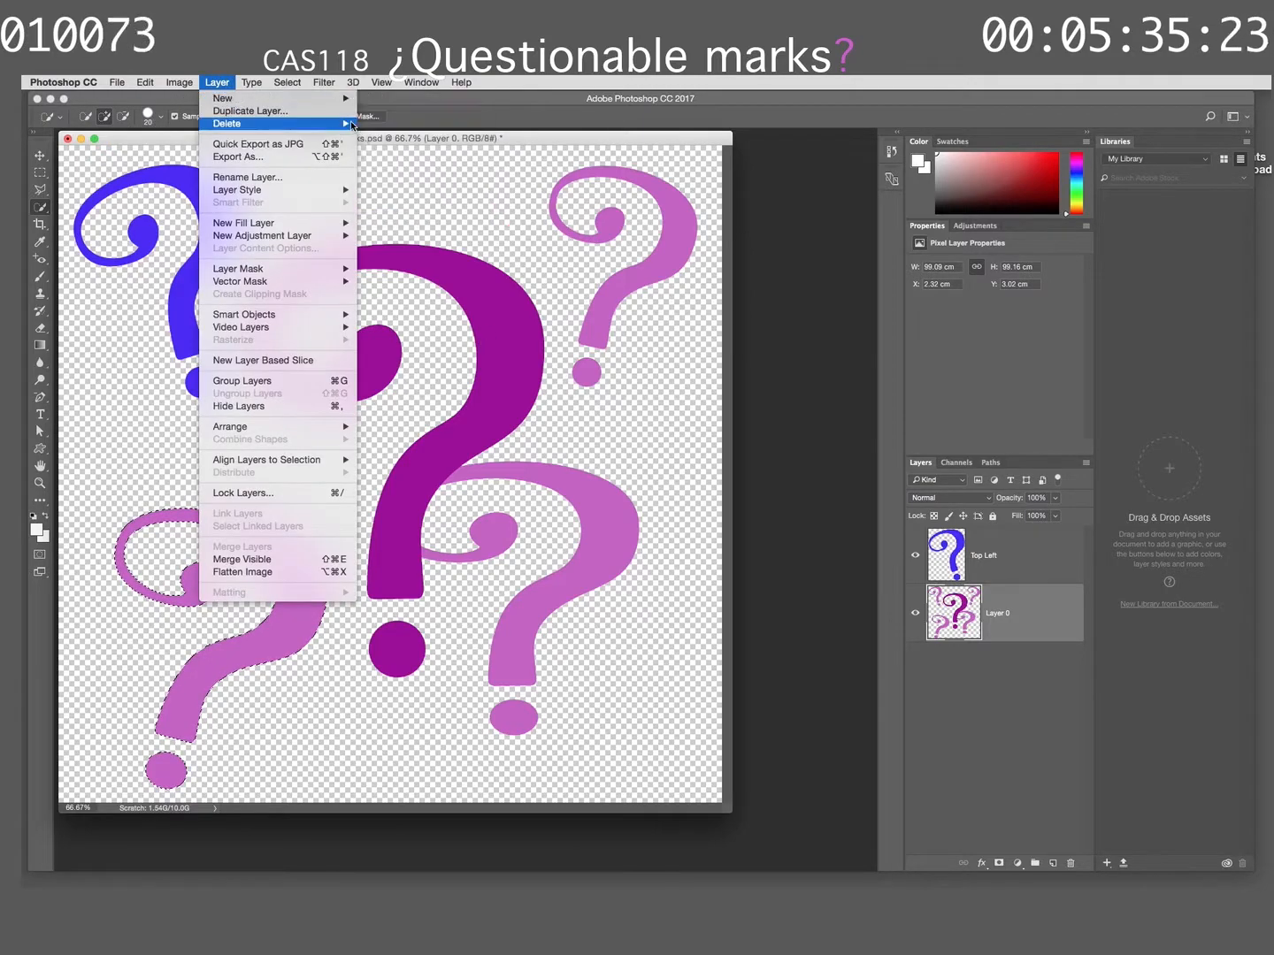
mouse_move(345, 99)
click(420, 202)
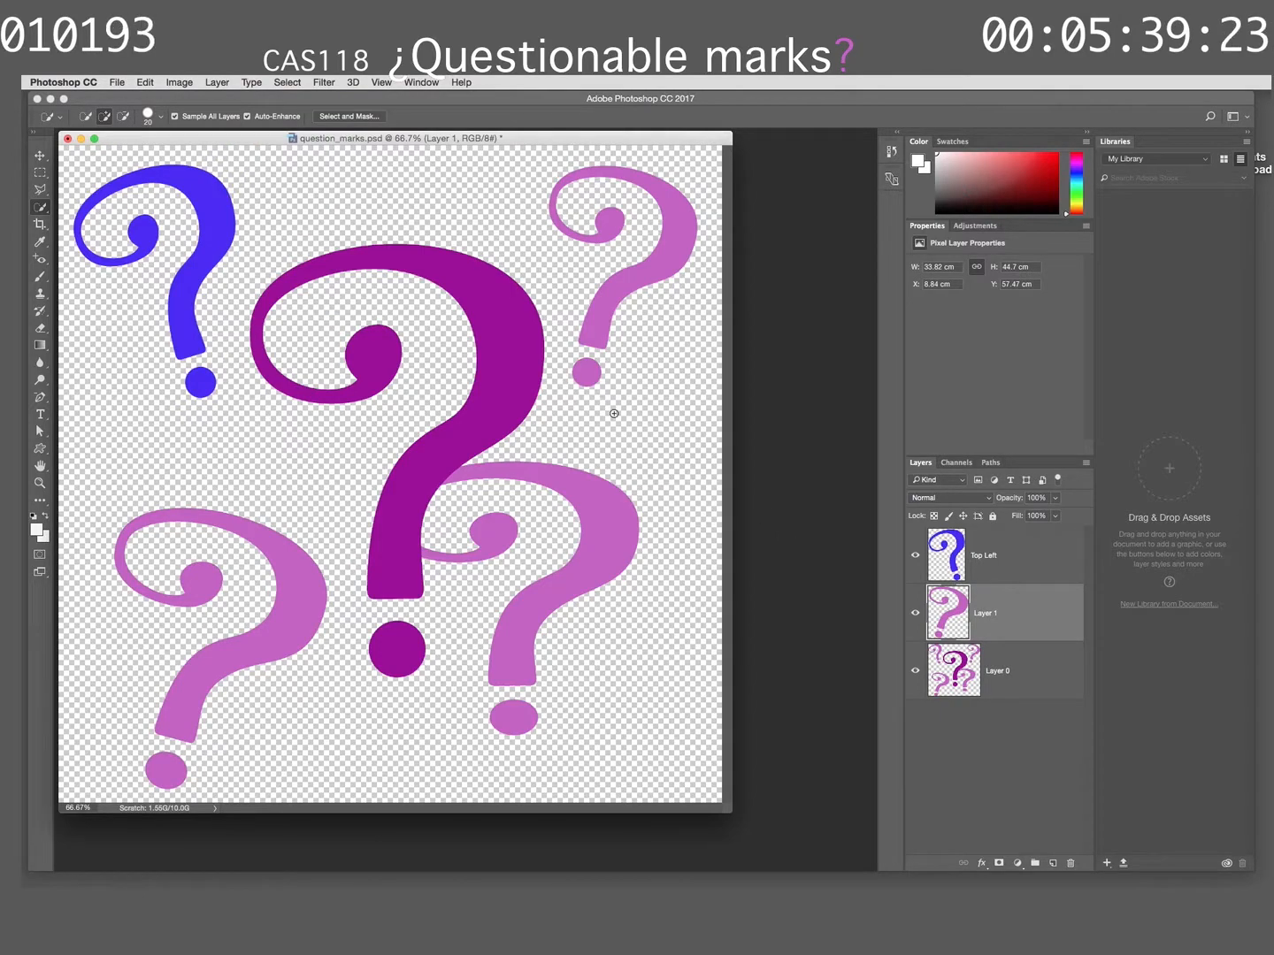
Recolour the copied lower-left question mark with Color Balance, setting the midtone levels to -100, -67 and +100
click(190, 83)
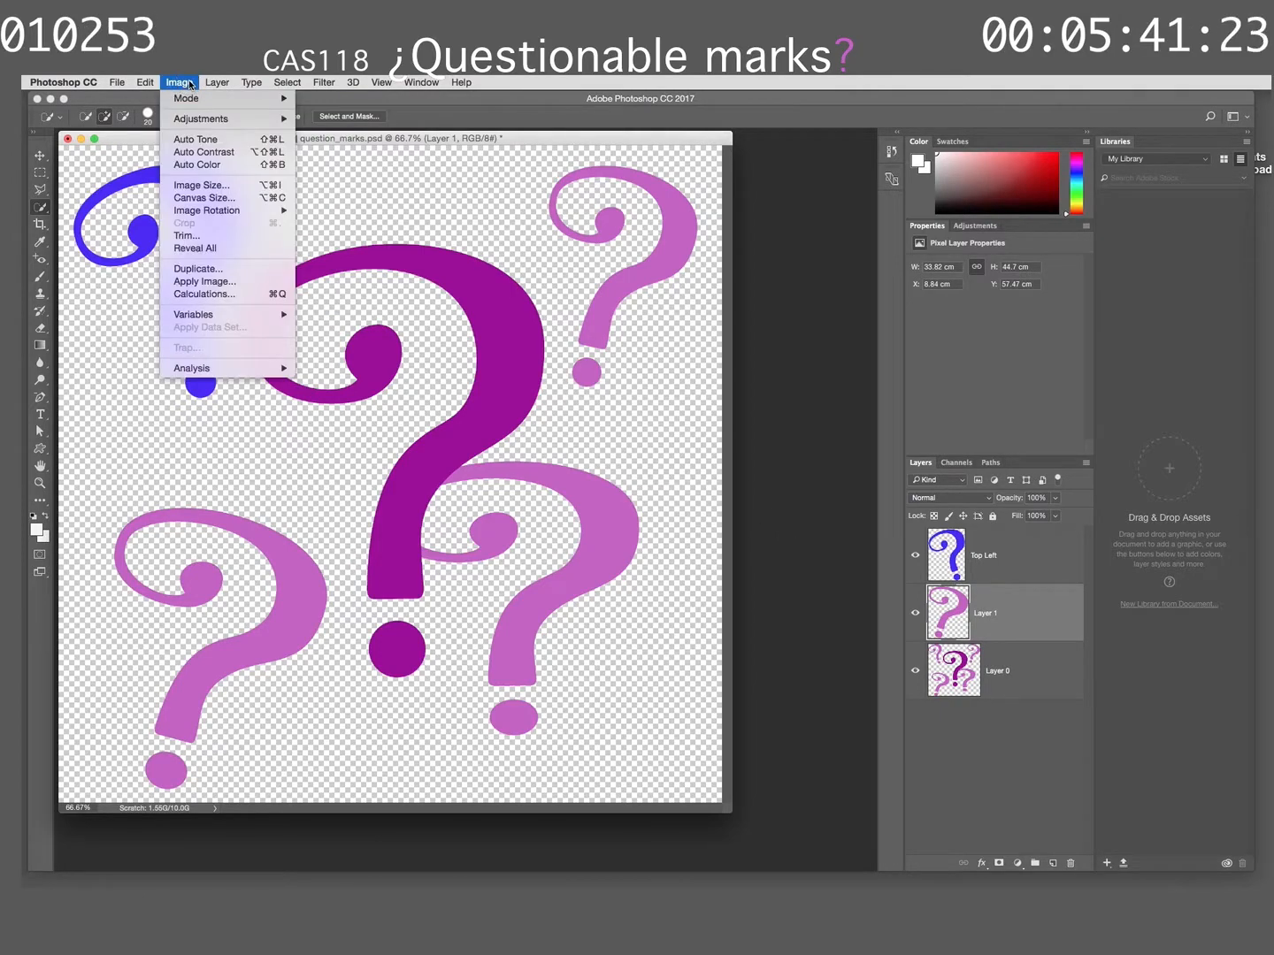
mouse_move(201, 124)
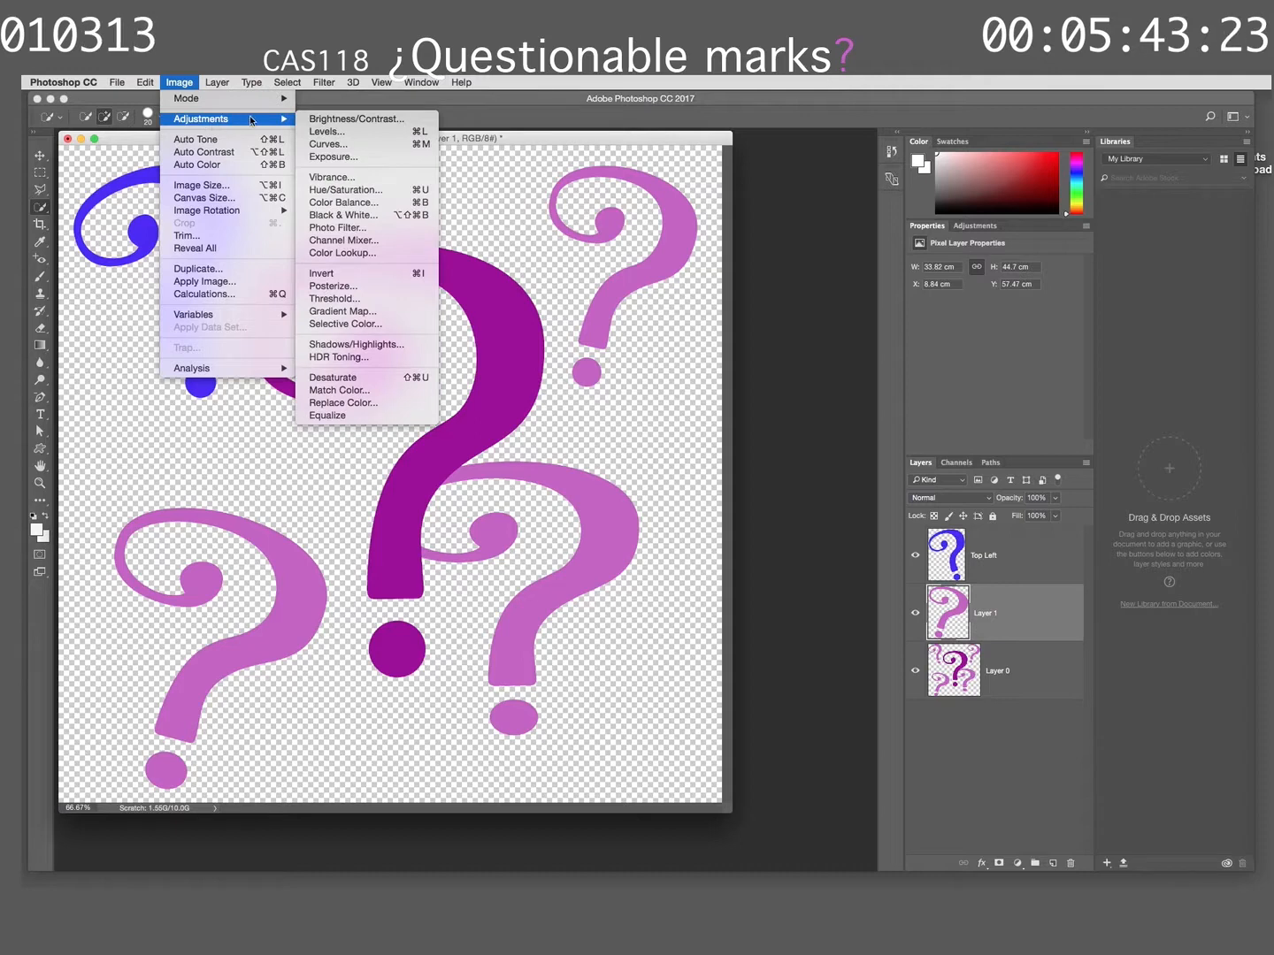
click(370, 204)
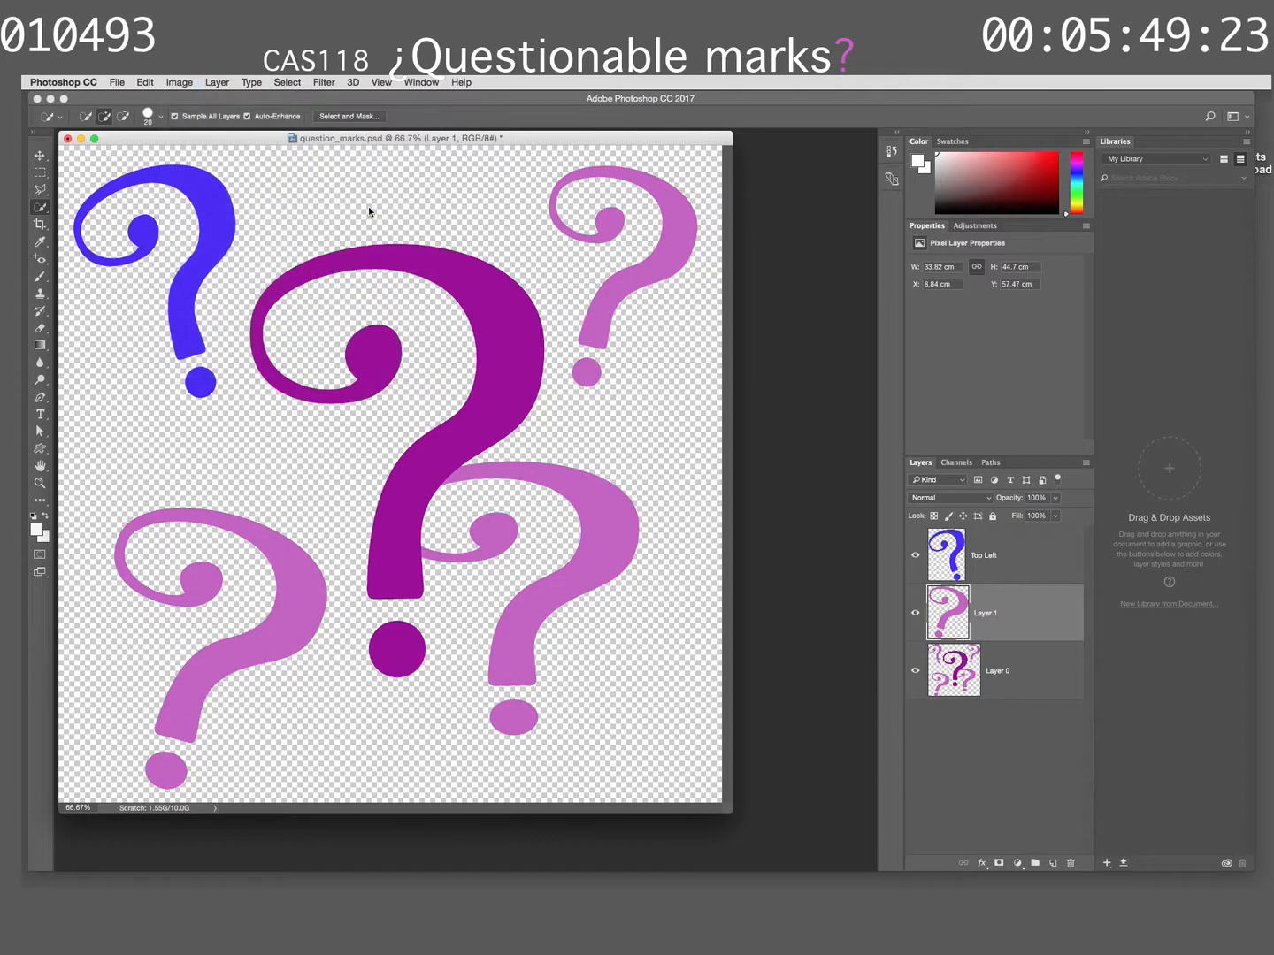
drag(793, 528, 871, 547)
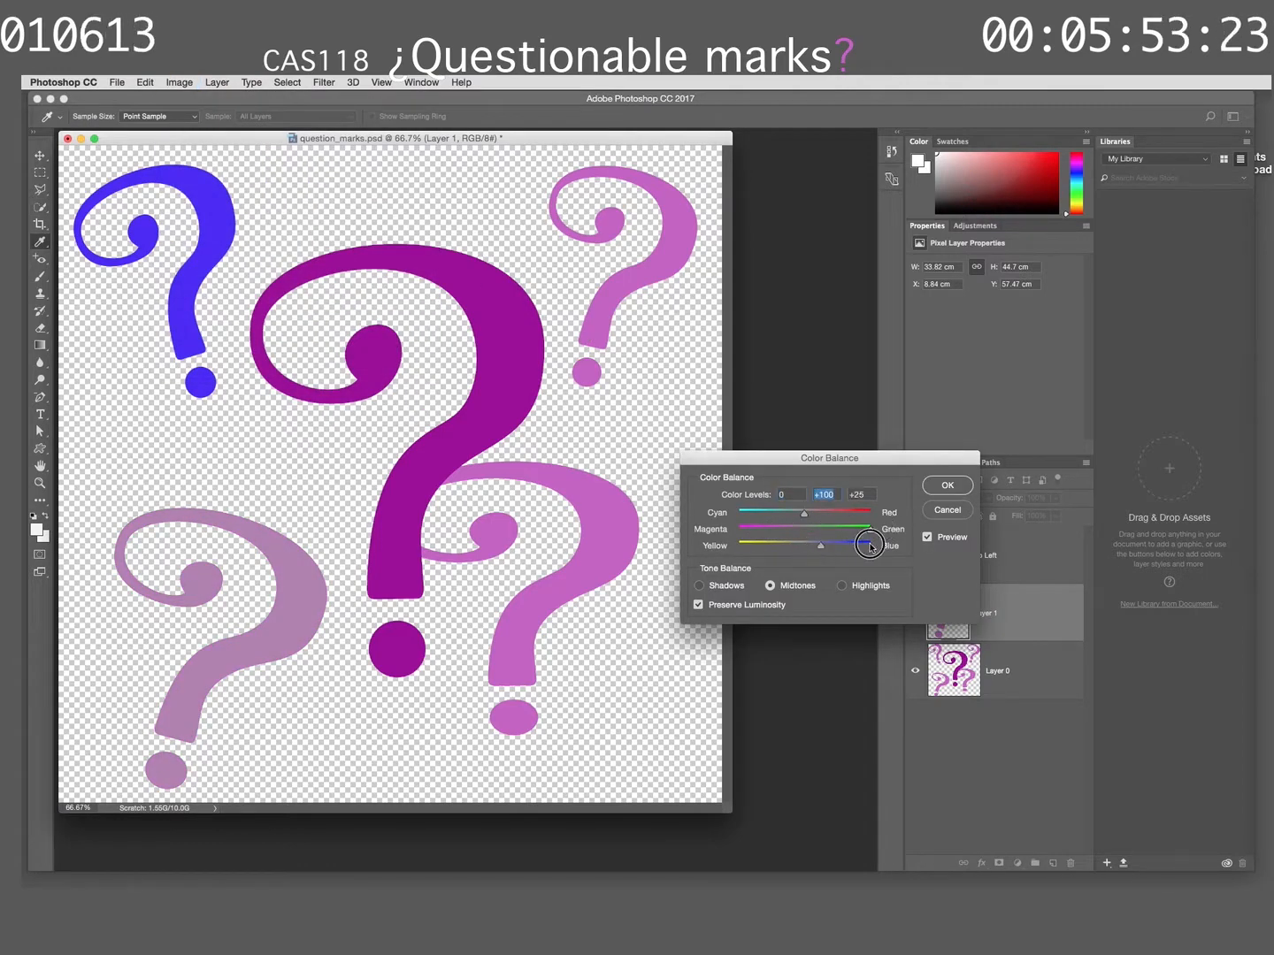
drag(807, 516, 738, 513)
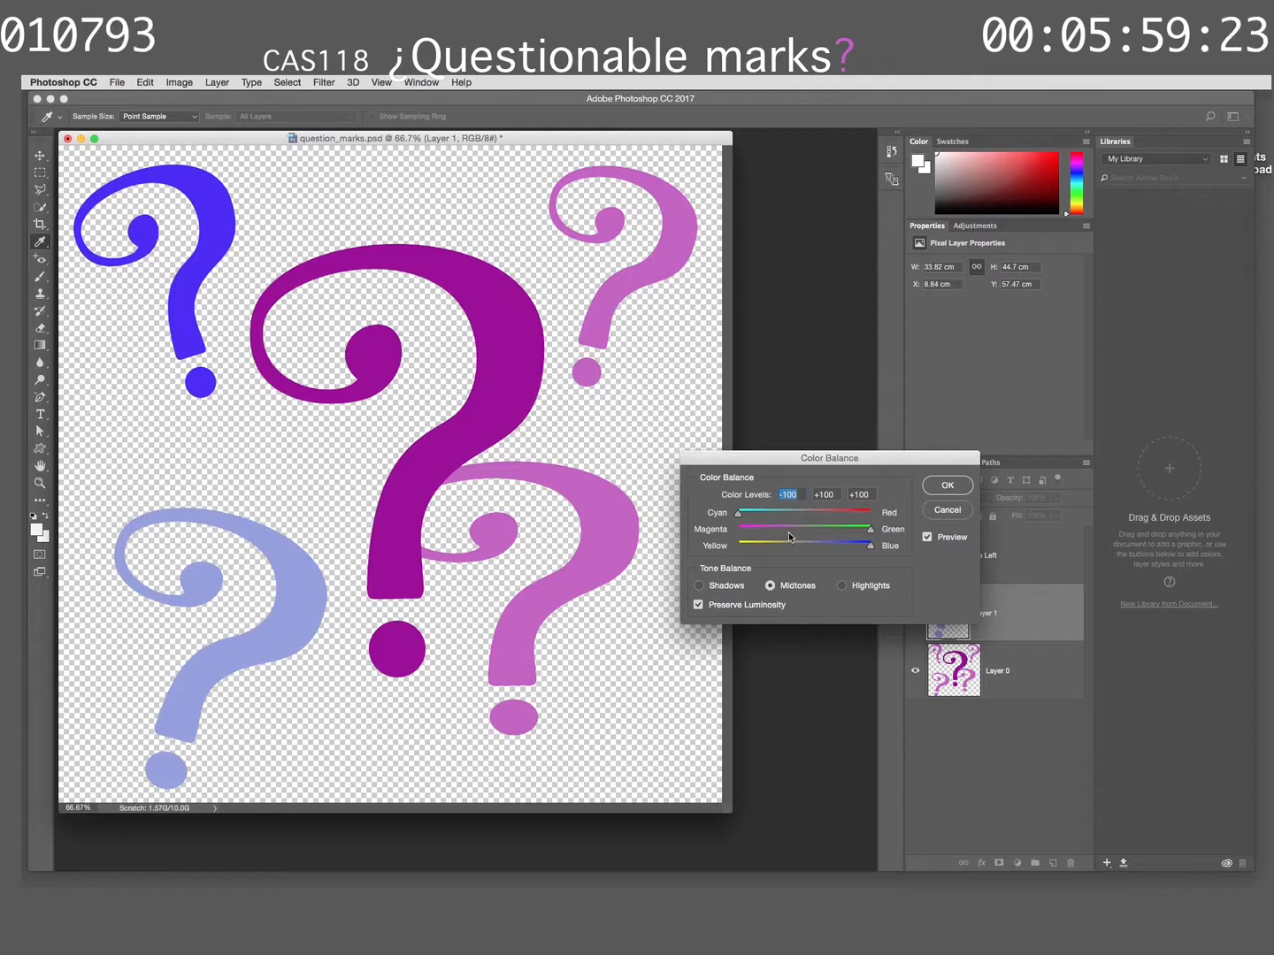
drag(788, 532, 759, 533)
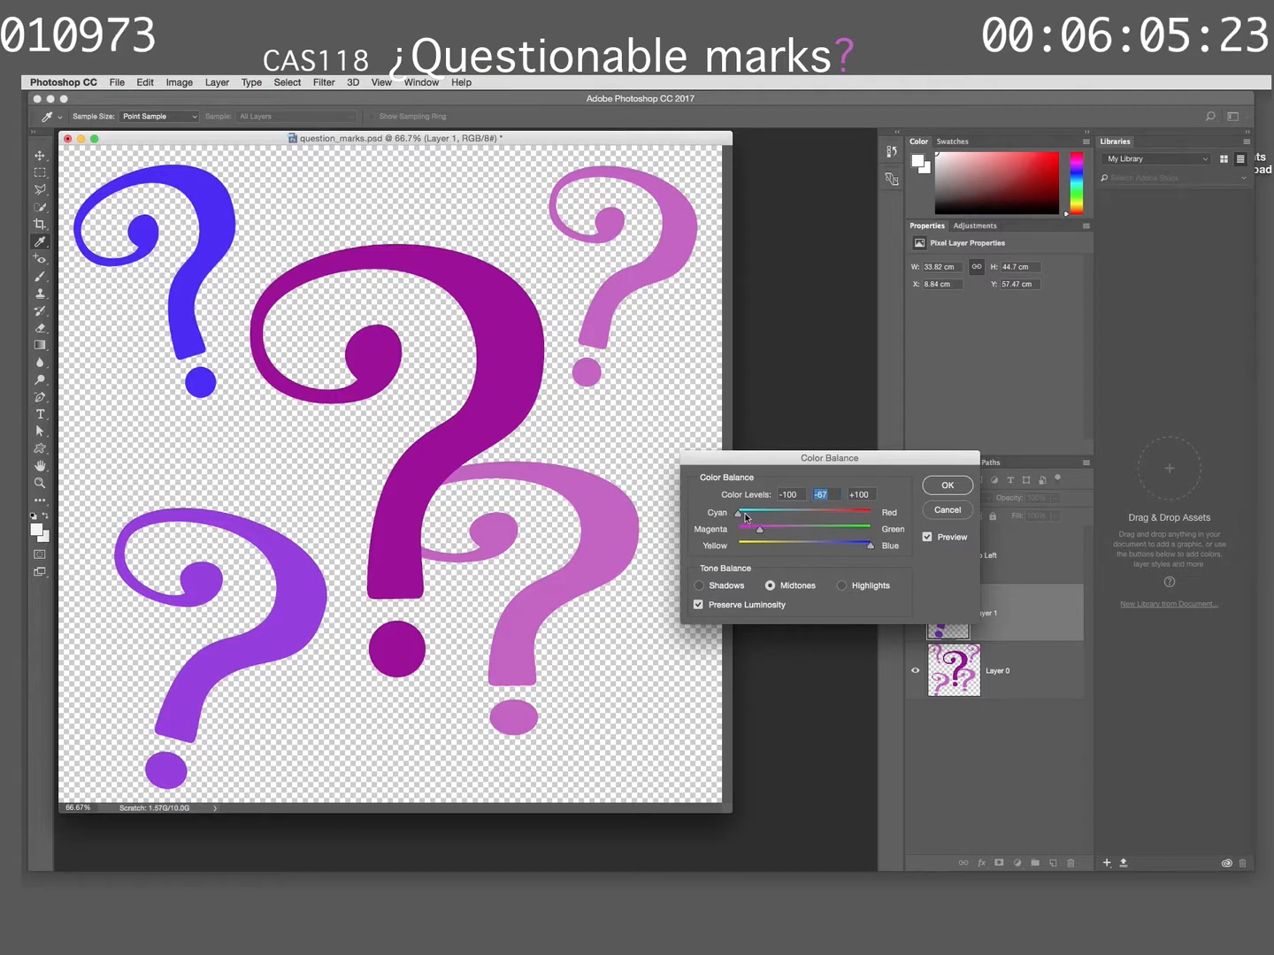
drag(745, 517, 672, 516)
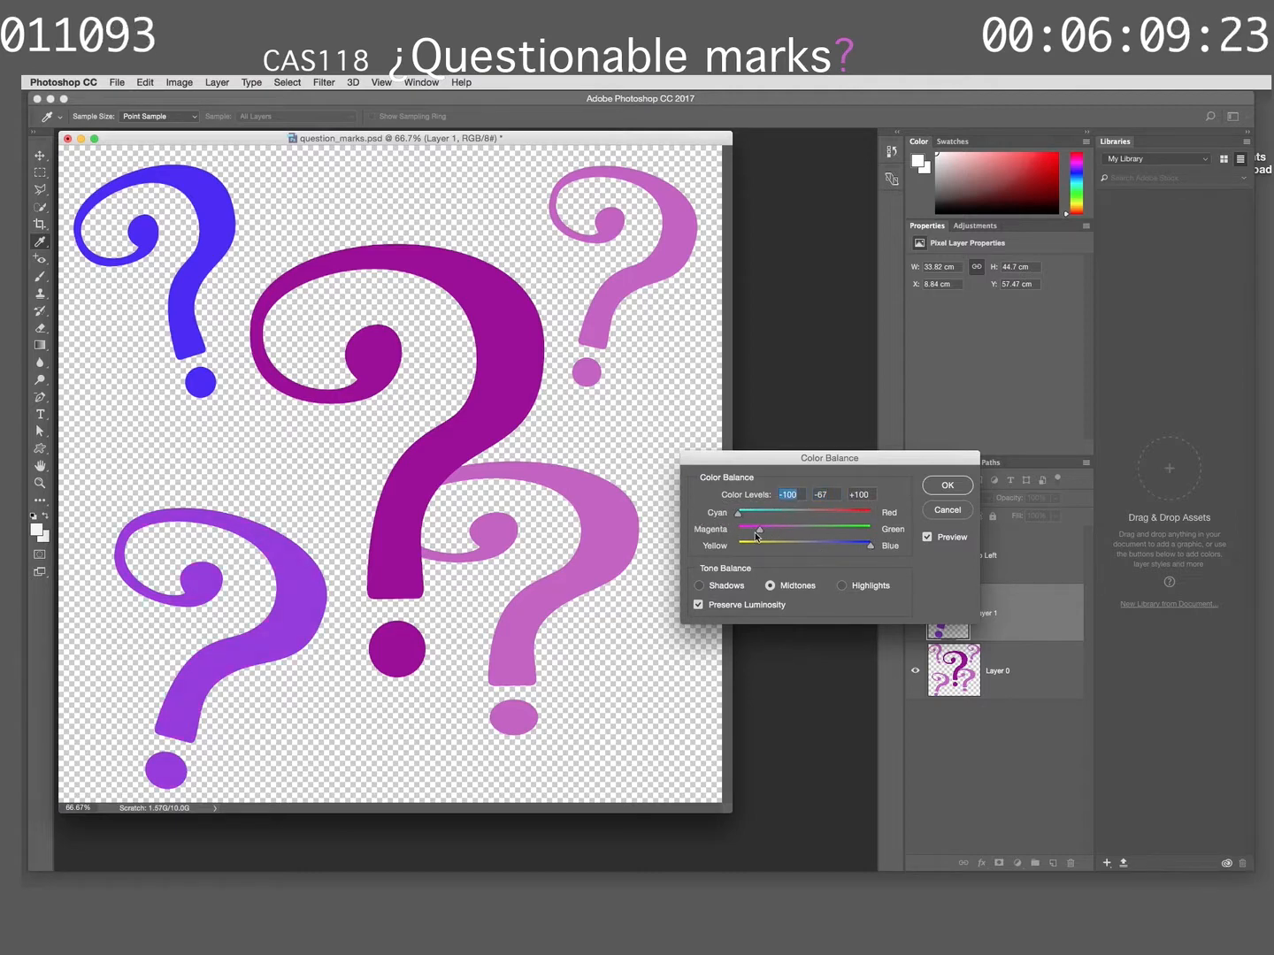
click(945, 486)
key(w)
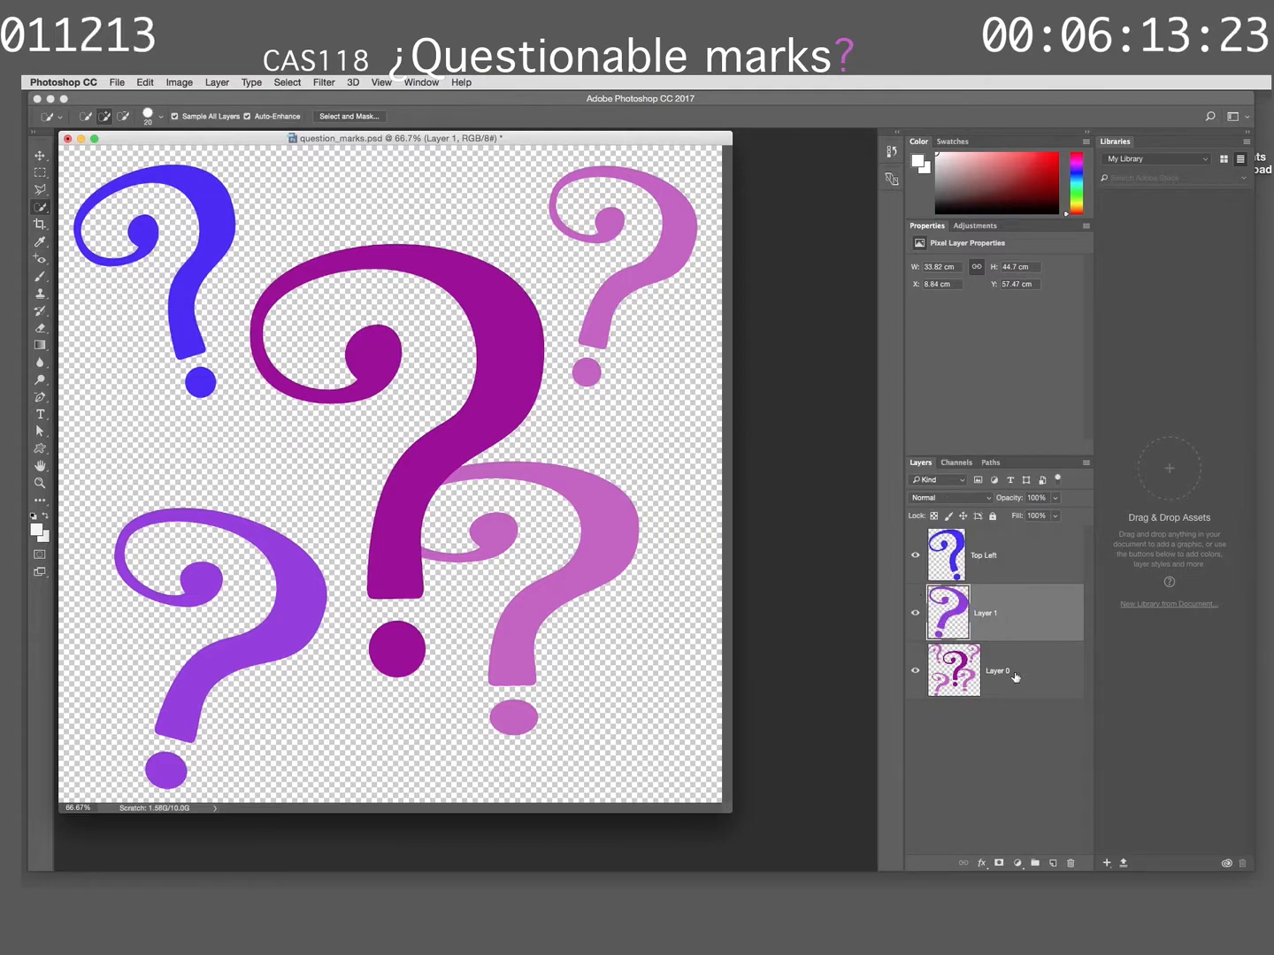
Rename the layer holding the lower-left question mark as "Bottom Left"
double_click(984, 613)
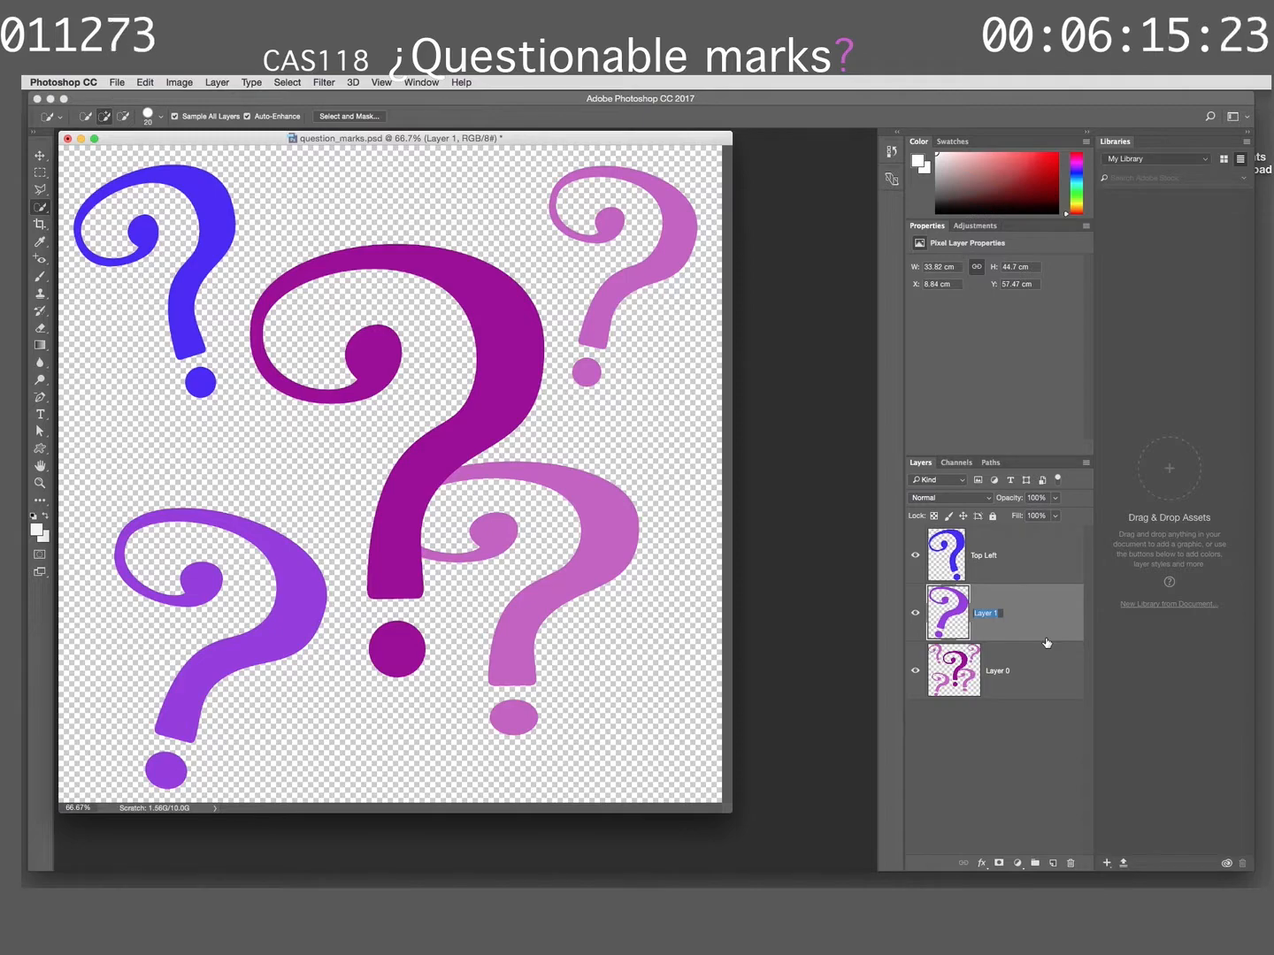
text(Bo)
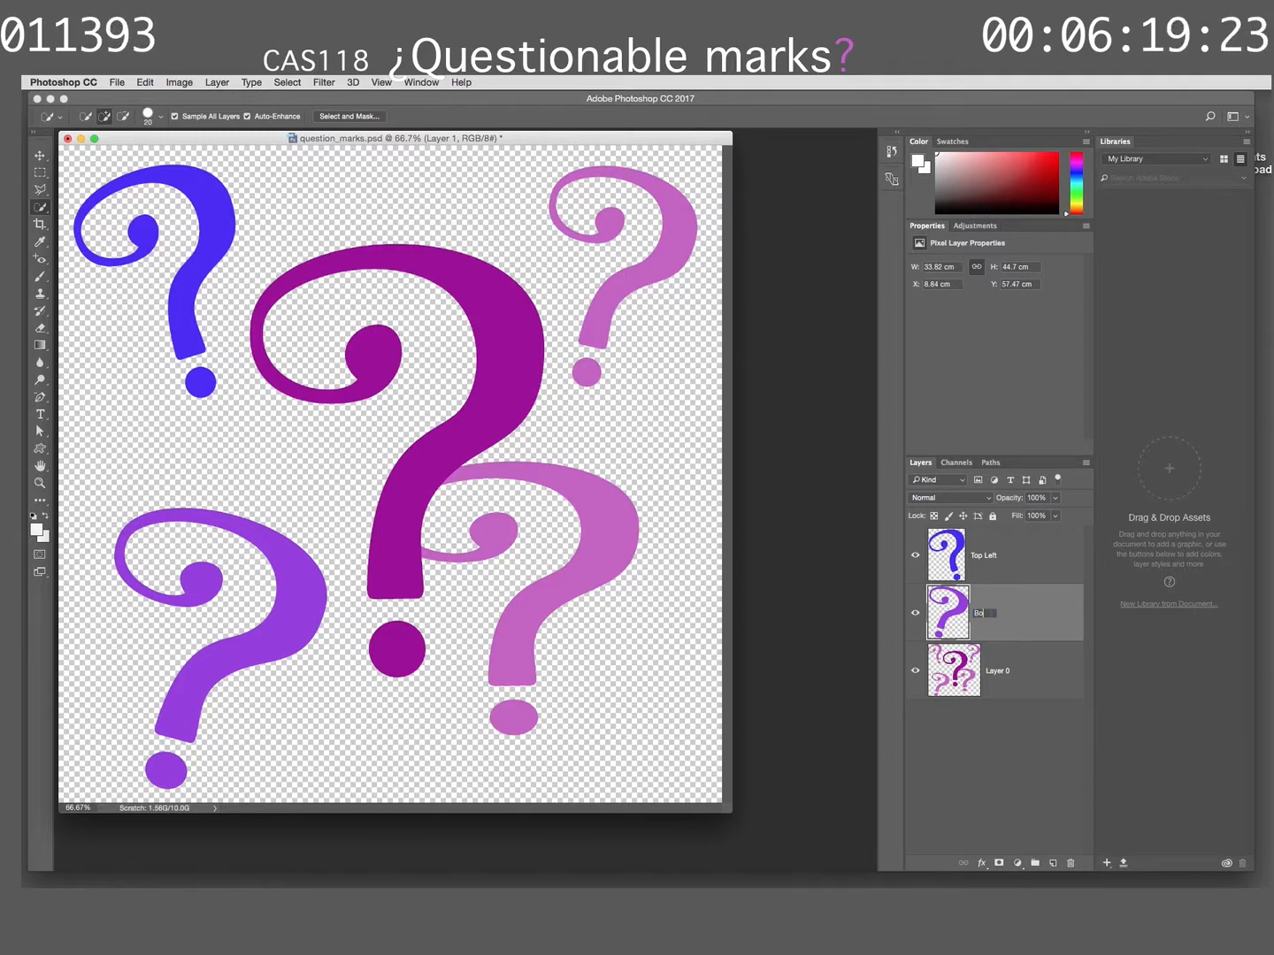
text(ttom L)
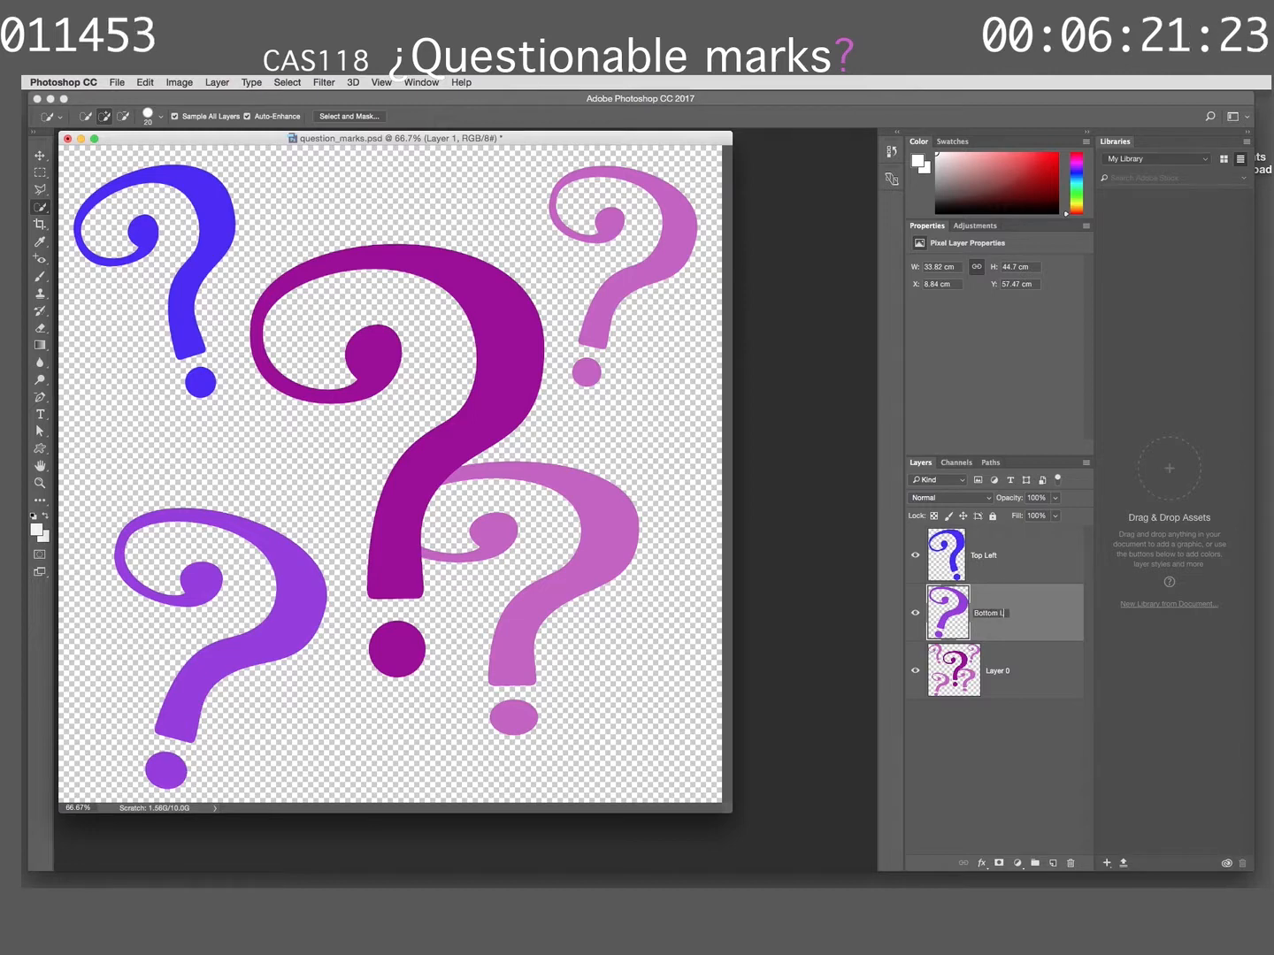
text(e)
key(BackSpace)
key(BackSpace)
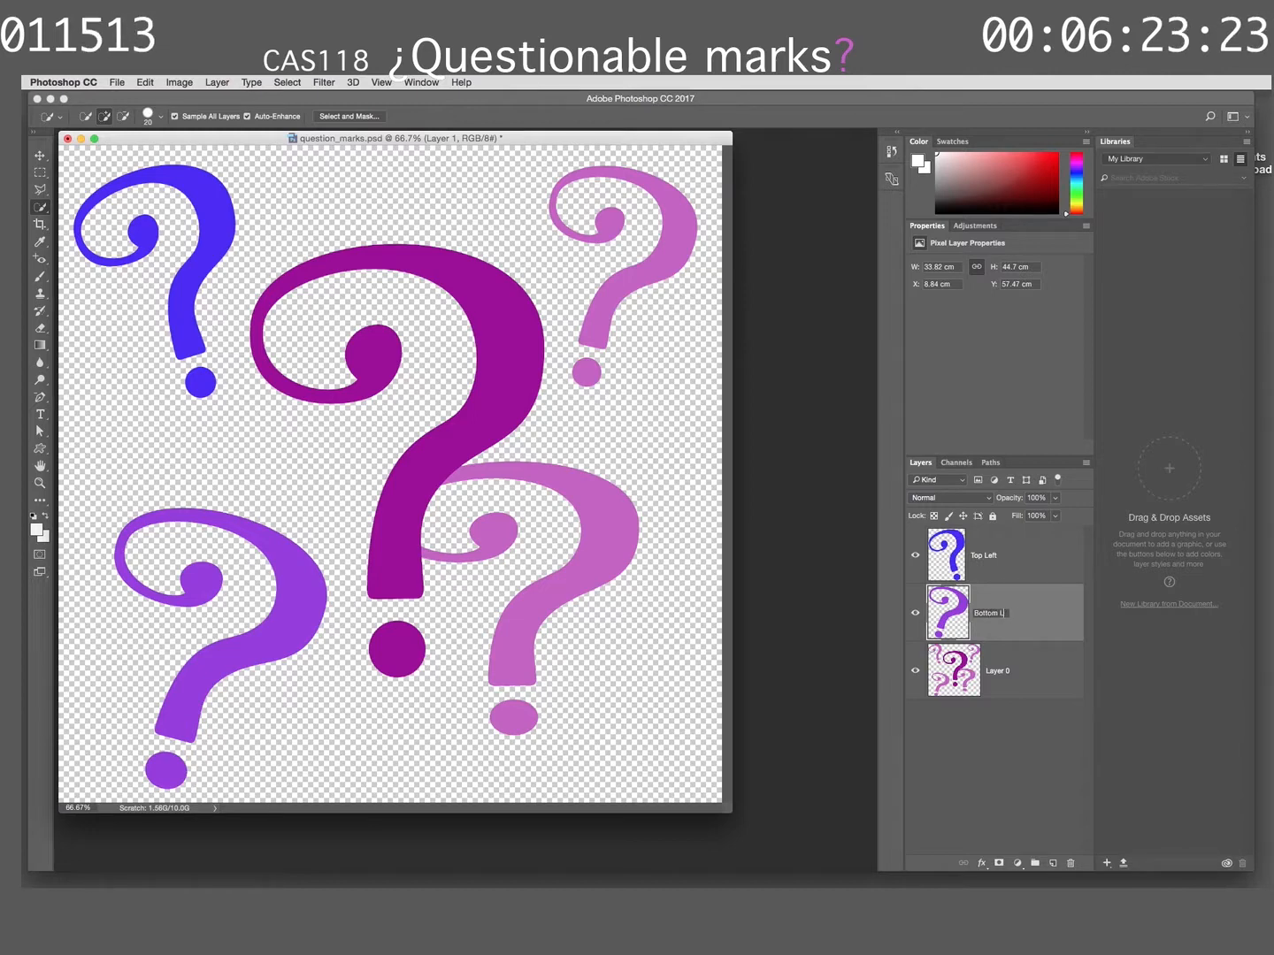
text(eft)
key(Return)
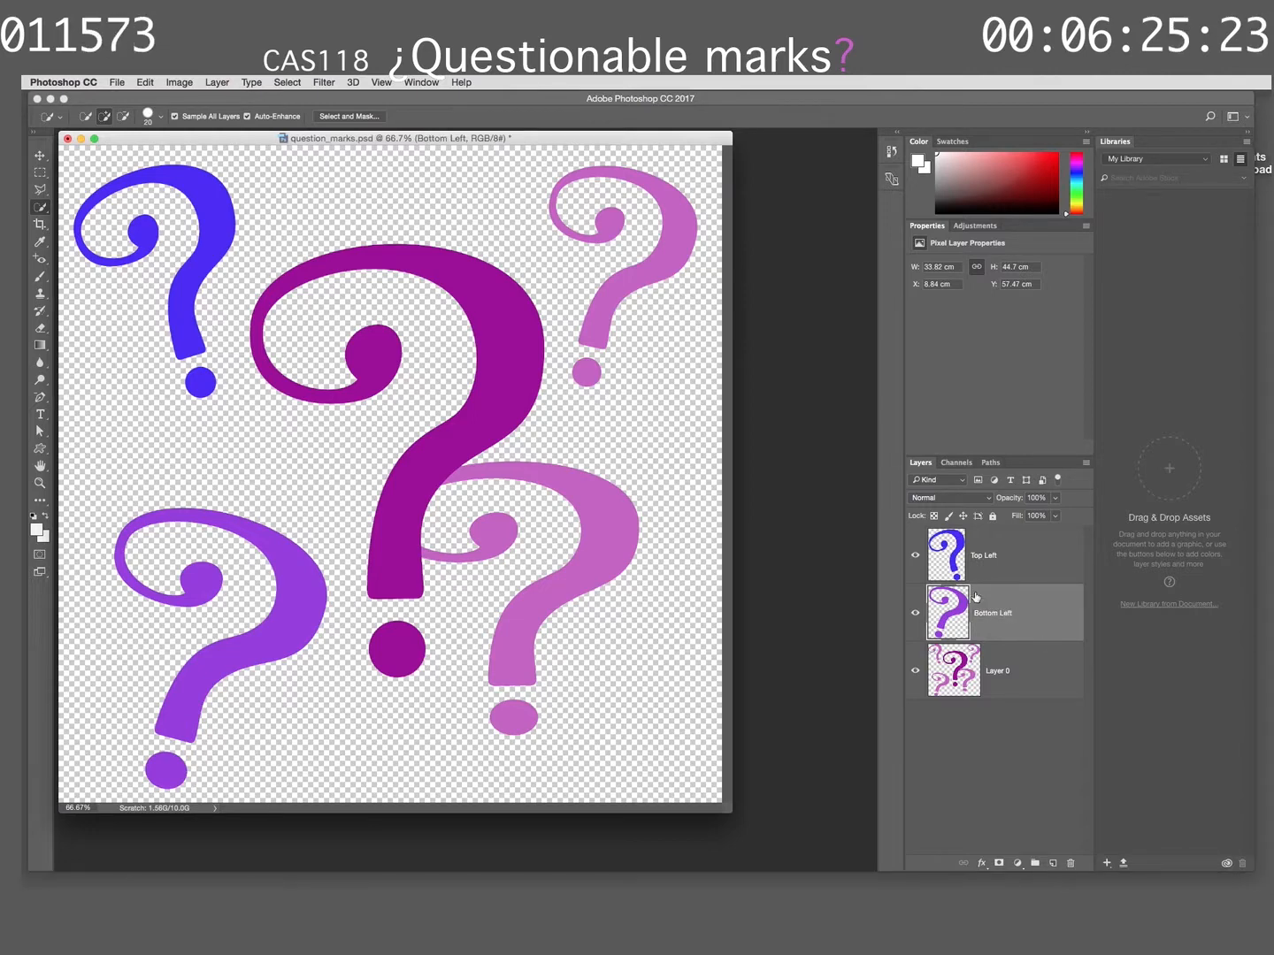
Make Layer 0 active and outline the upper-right question mark's curved body with the Magnetic Lasso, leaving out its dot
click(994, 679)
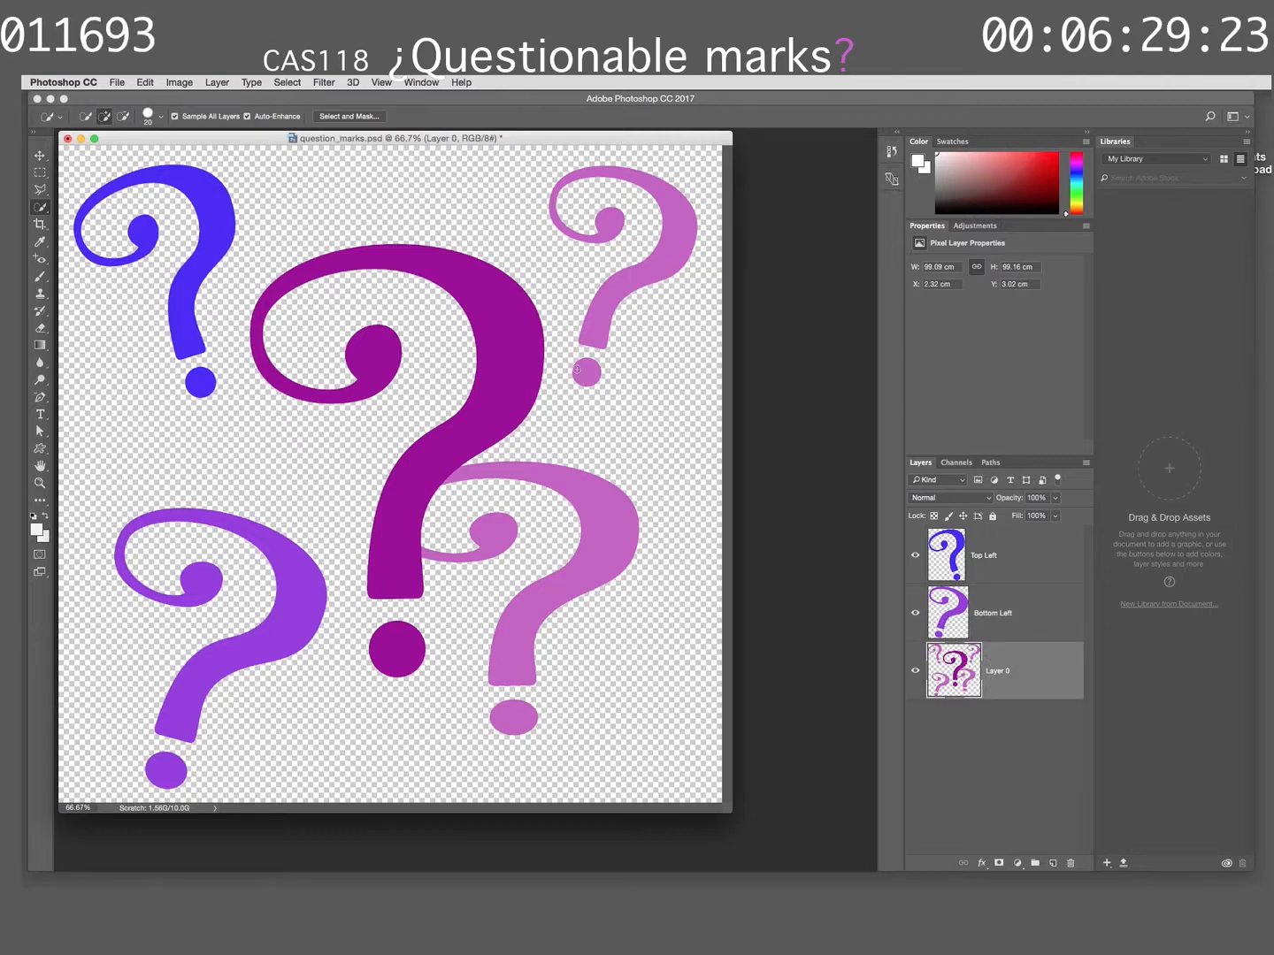
click(39, 208)
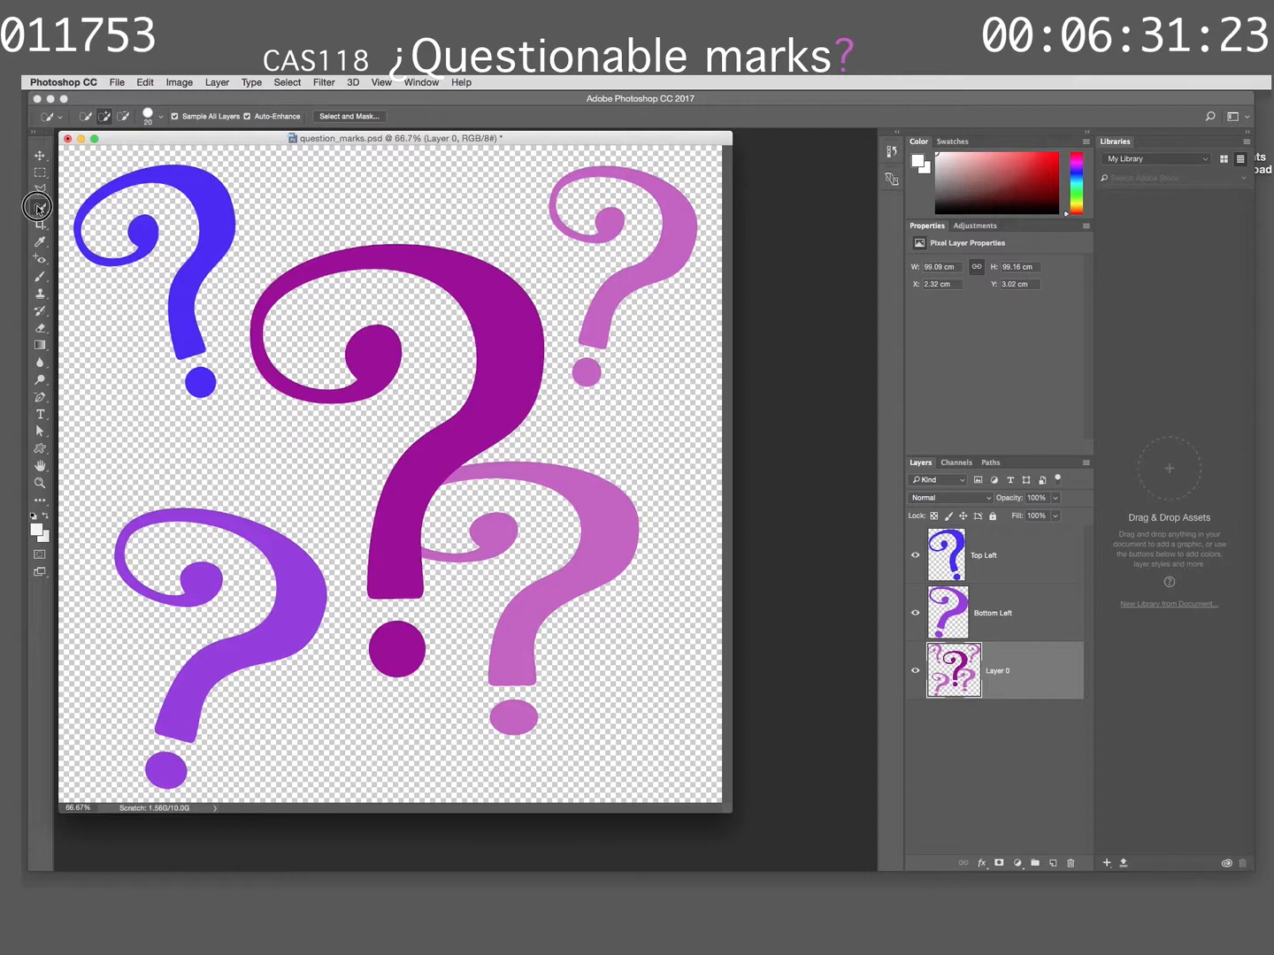
click(39, 191)
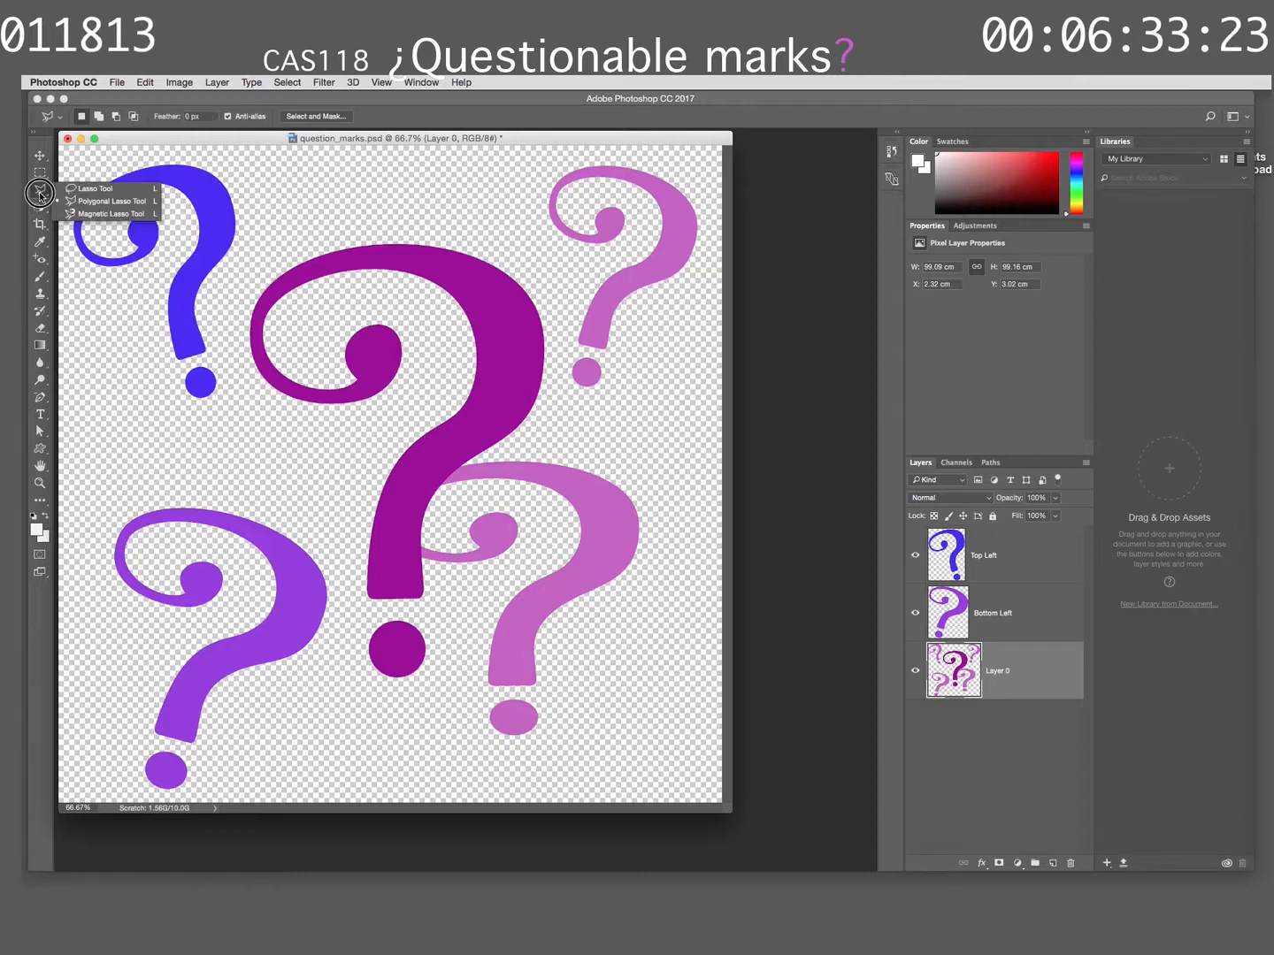
click(85, 215)
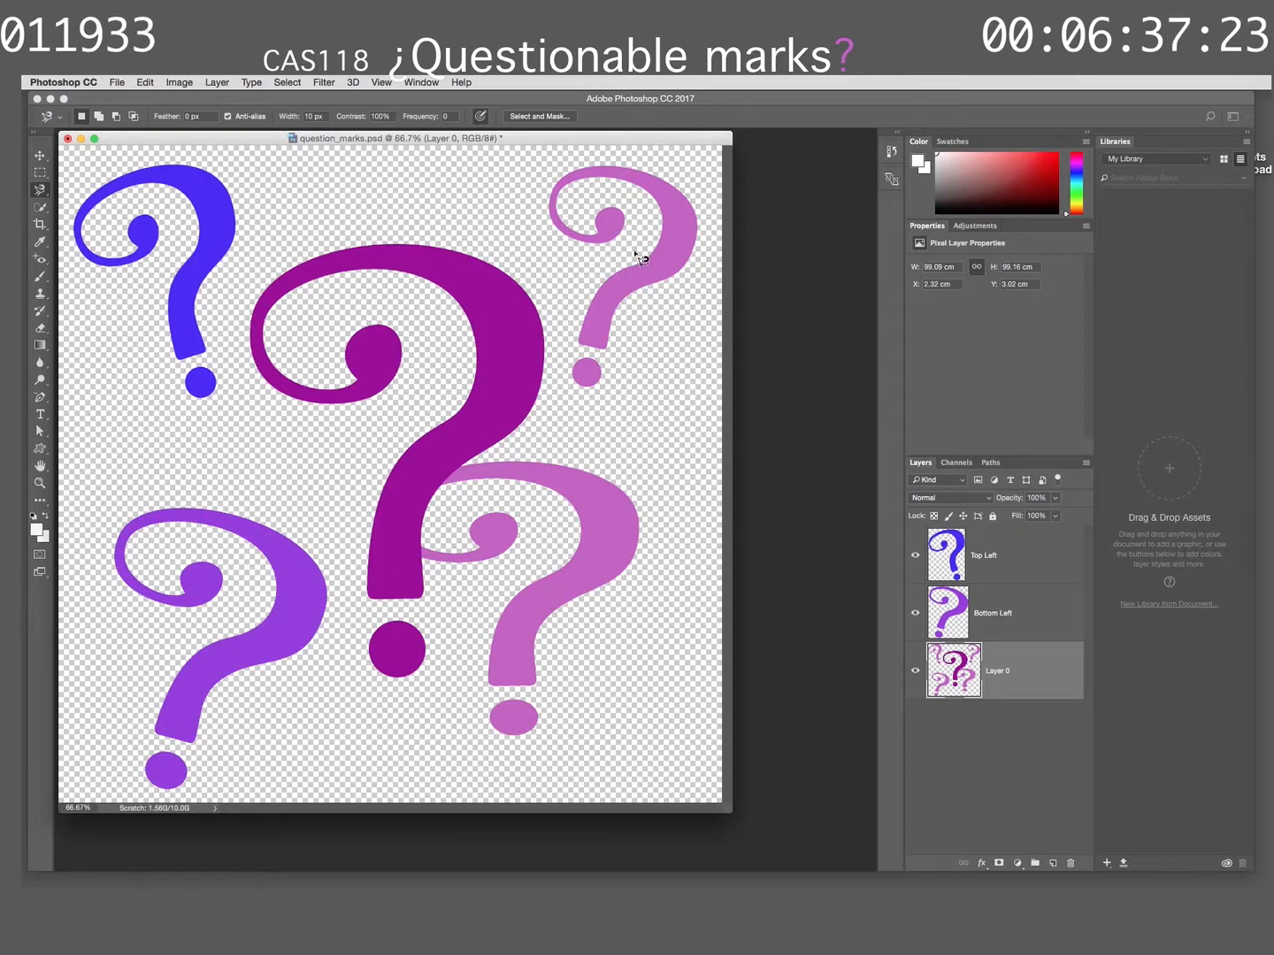
click(625, 219)
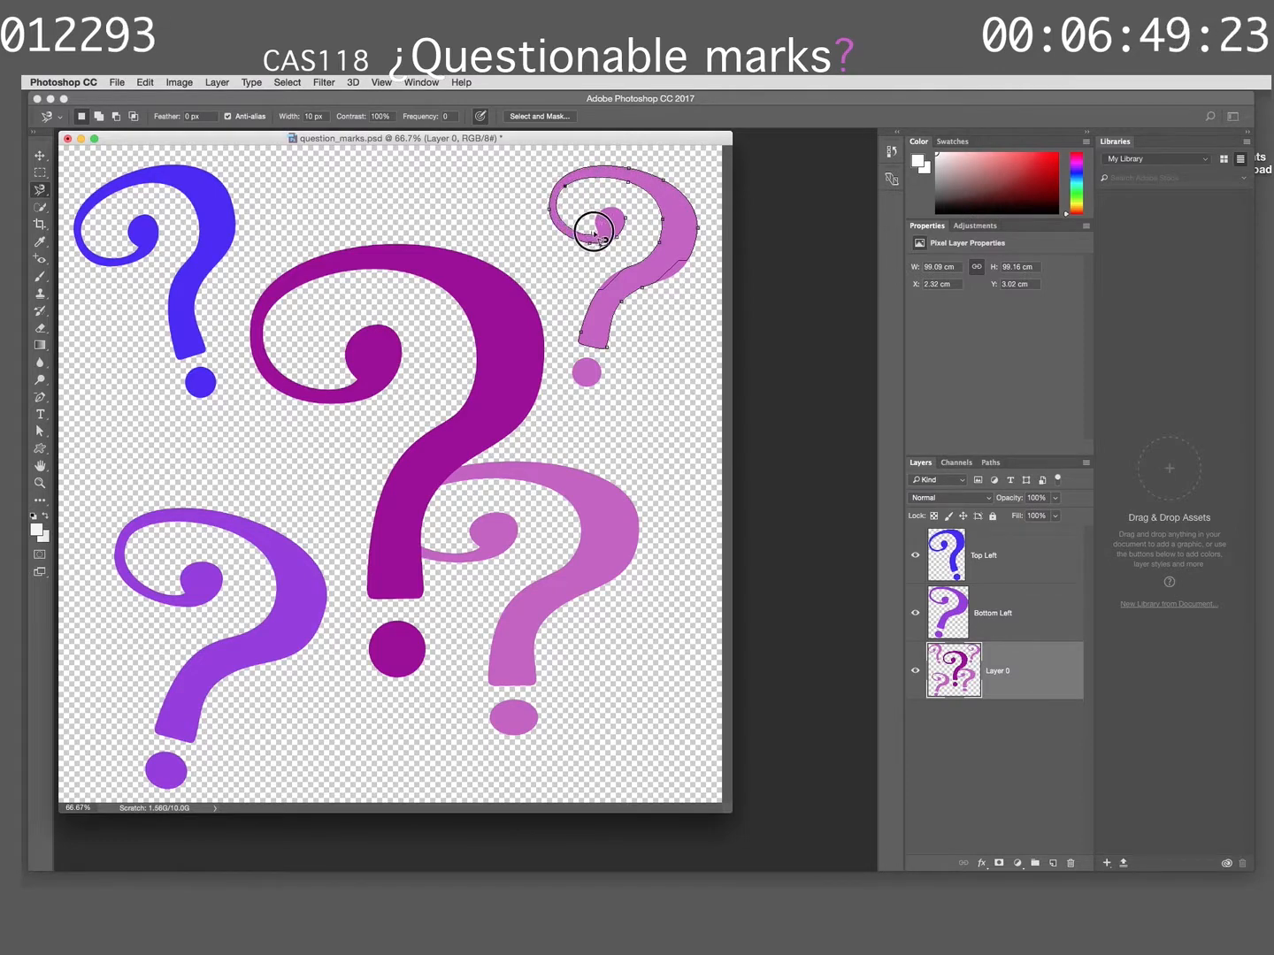
double_click(638, 223)
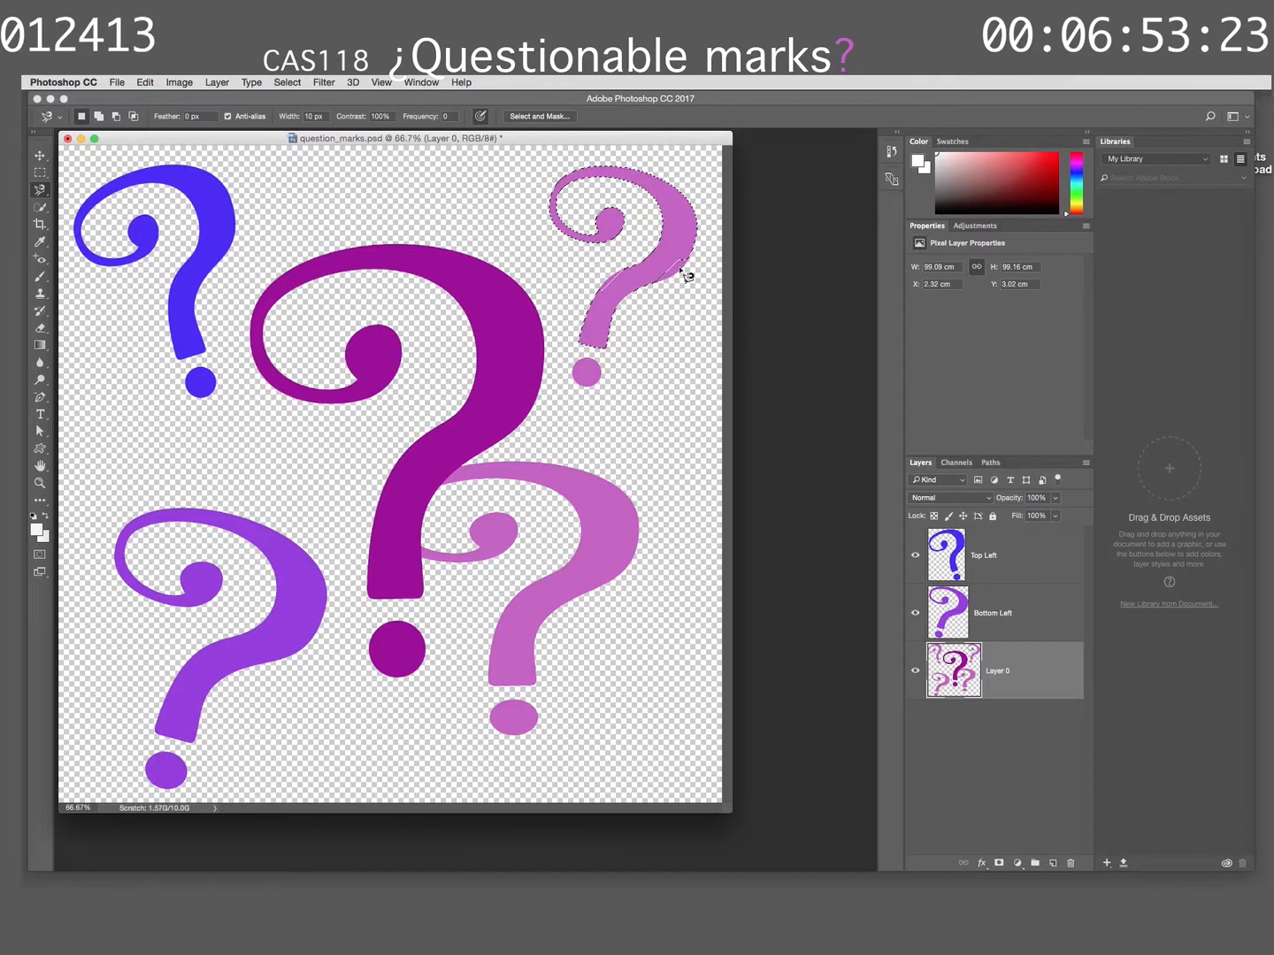
Add the missed area along the outer lower curve of the upper-right question mark to the selection with the Magnetic Lasso
key(alt)
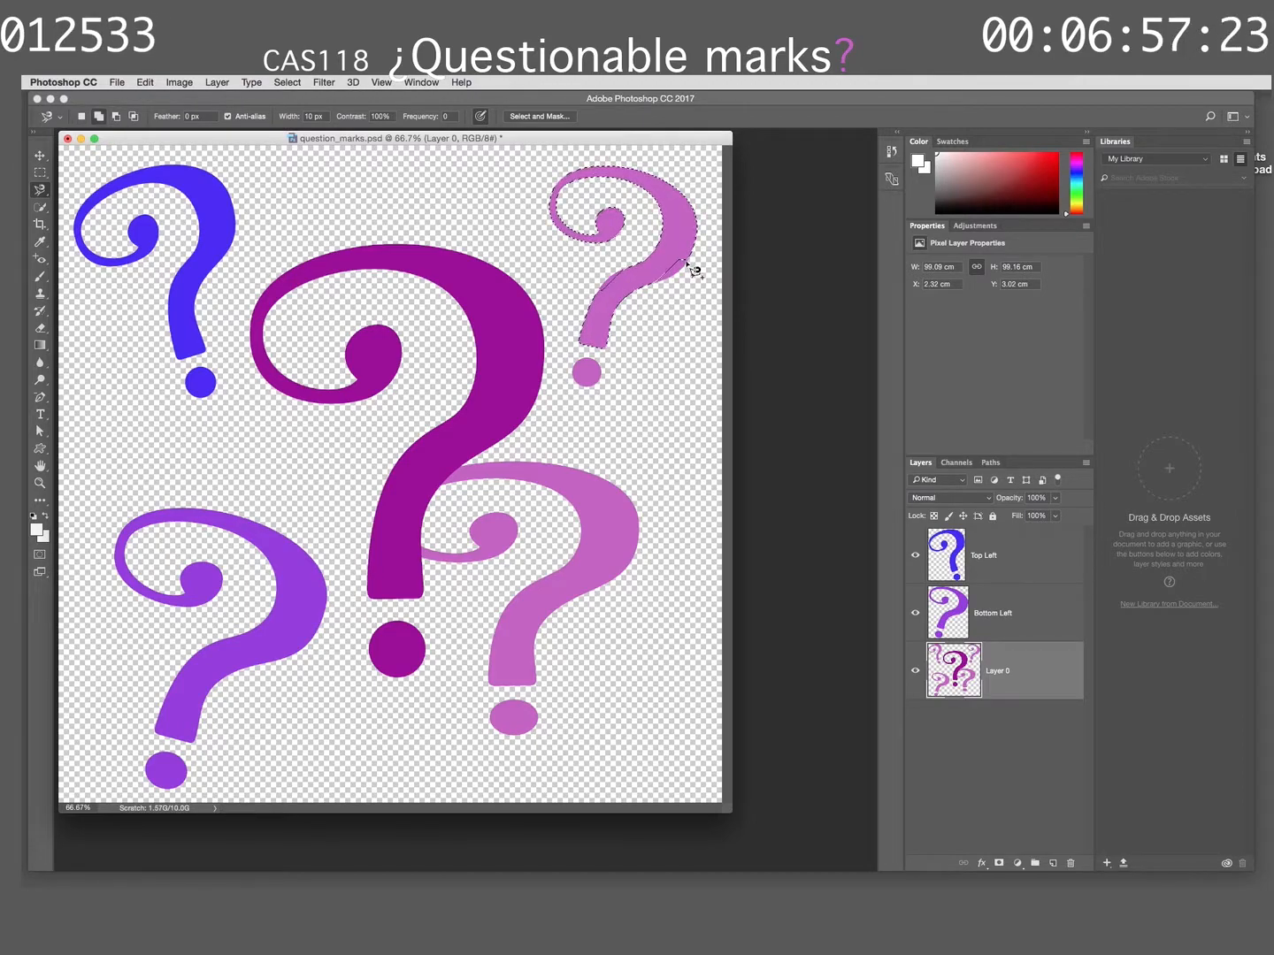
key(shift)
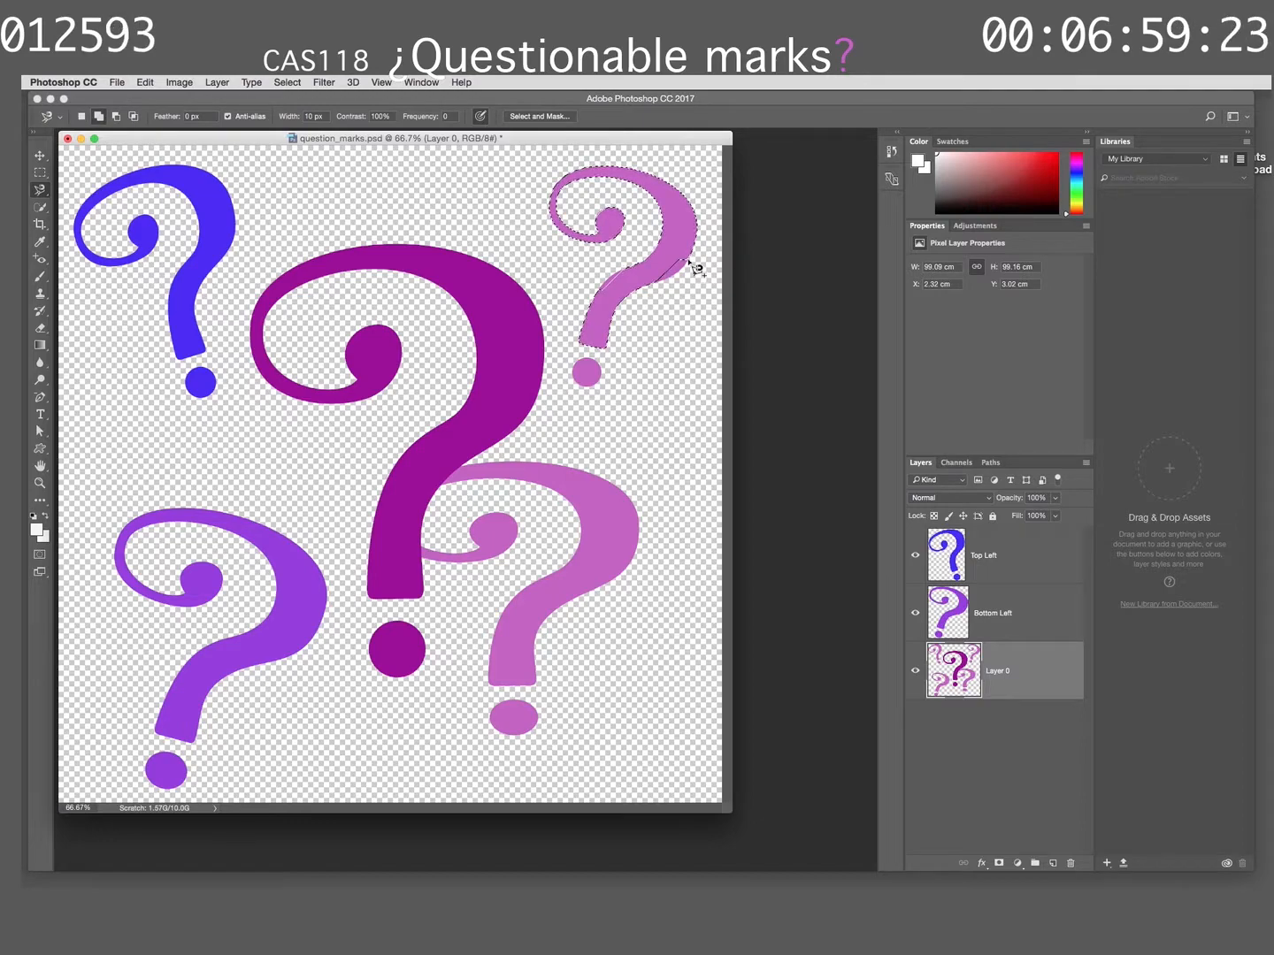
click(686, 267)
drag(669, 280, 648, 299)
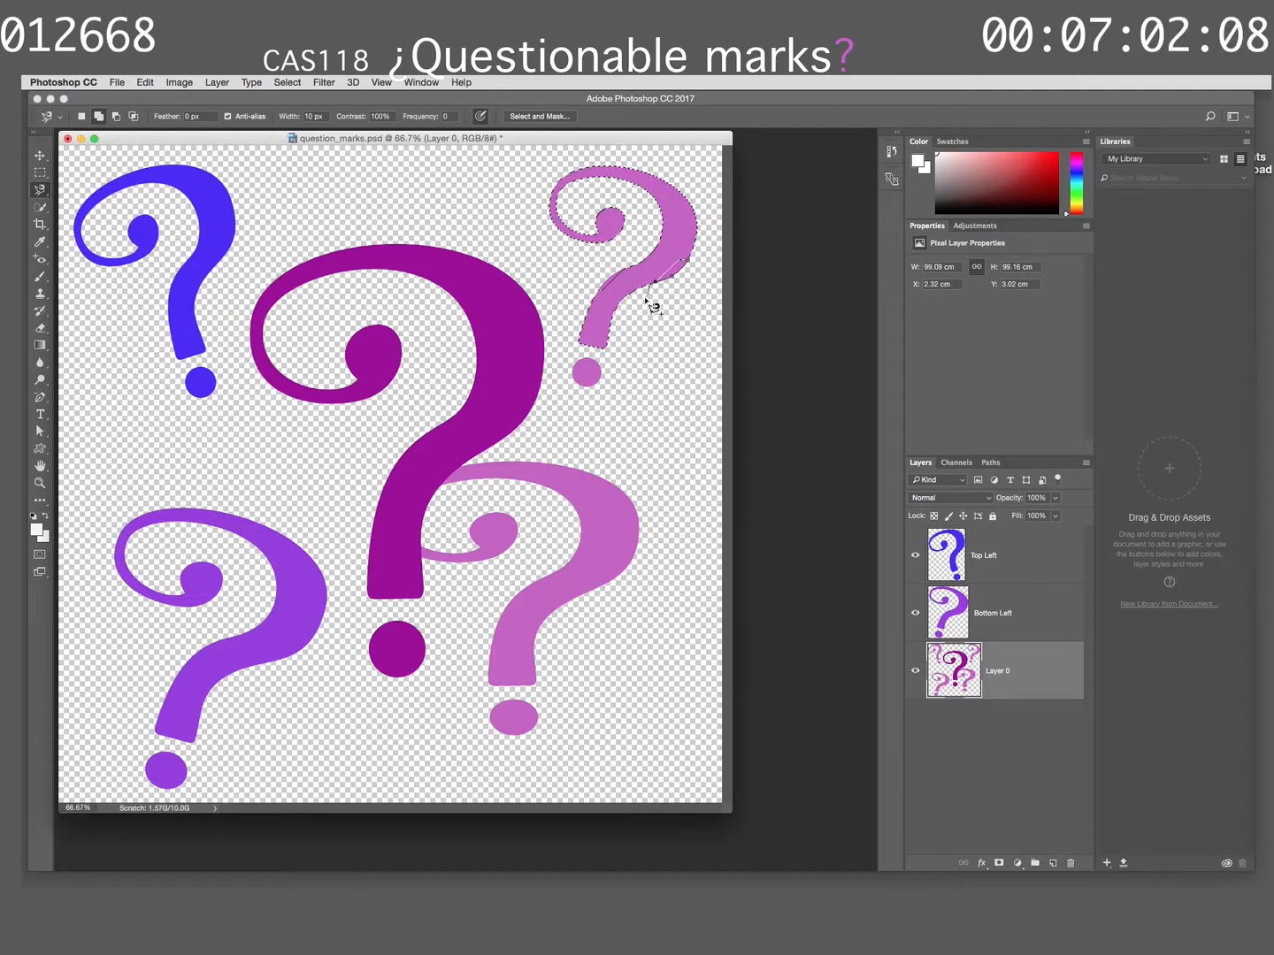
click(680, 266)
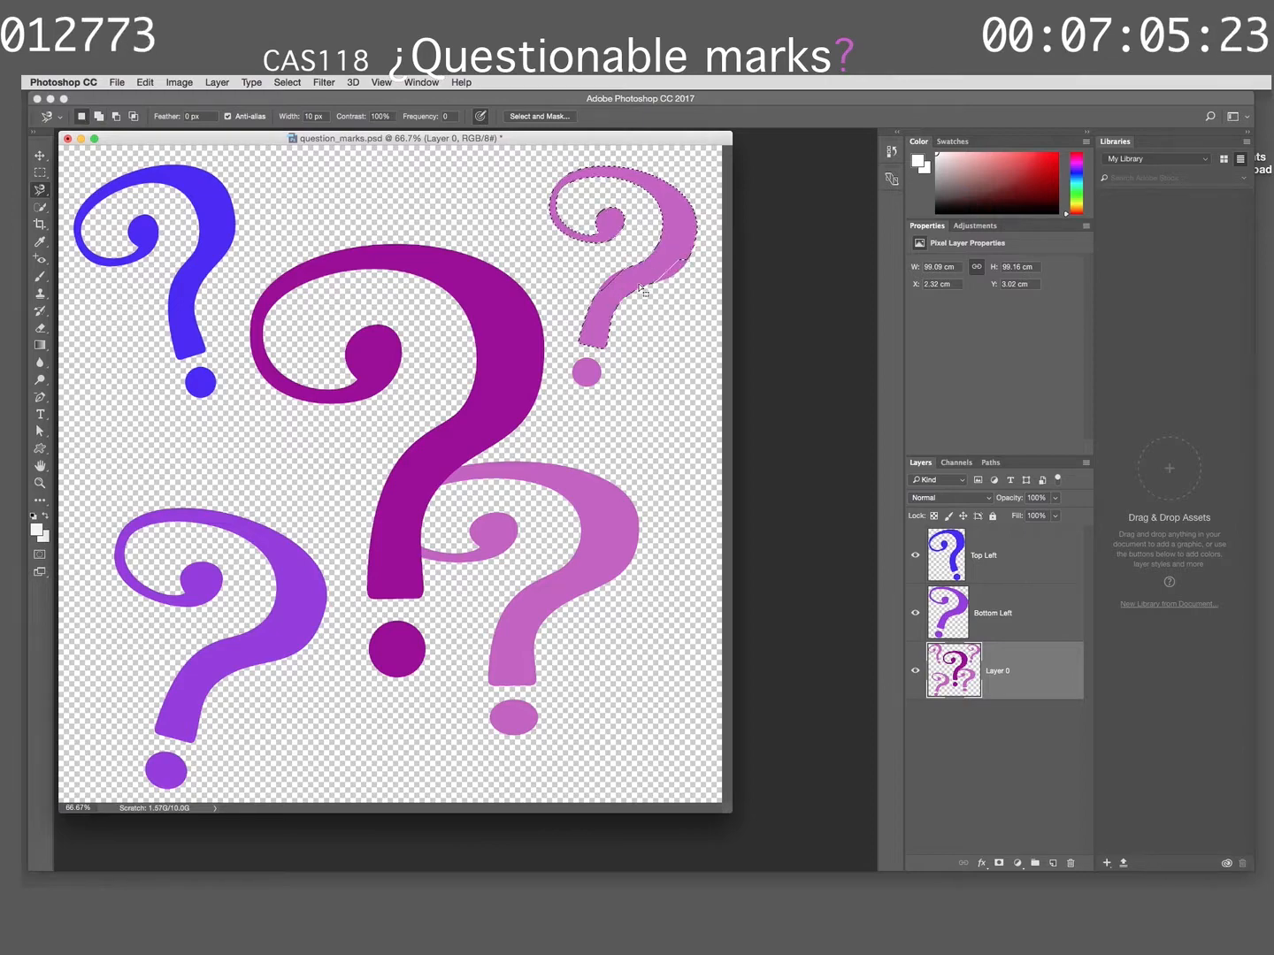
key(shift)
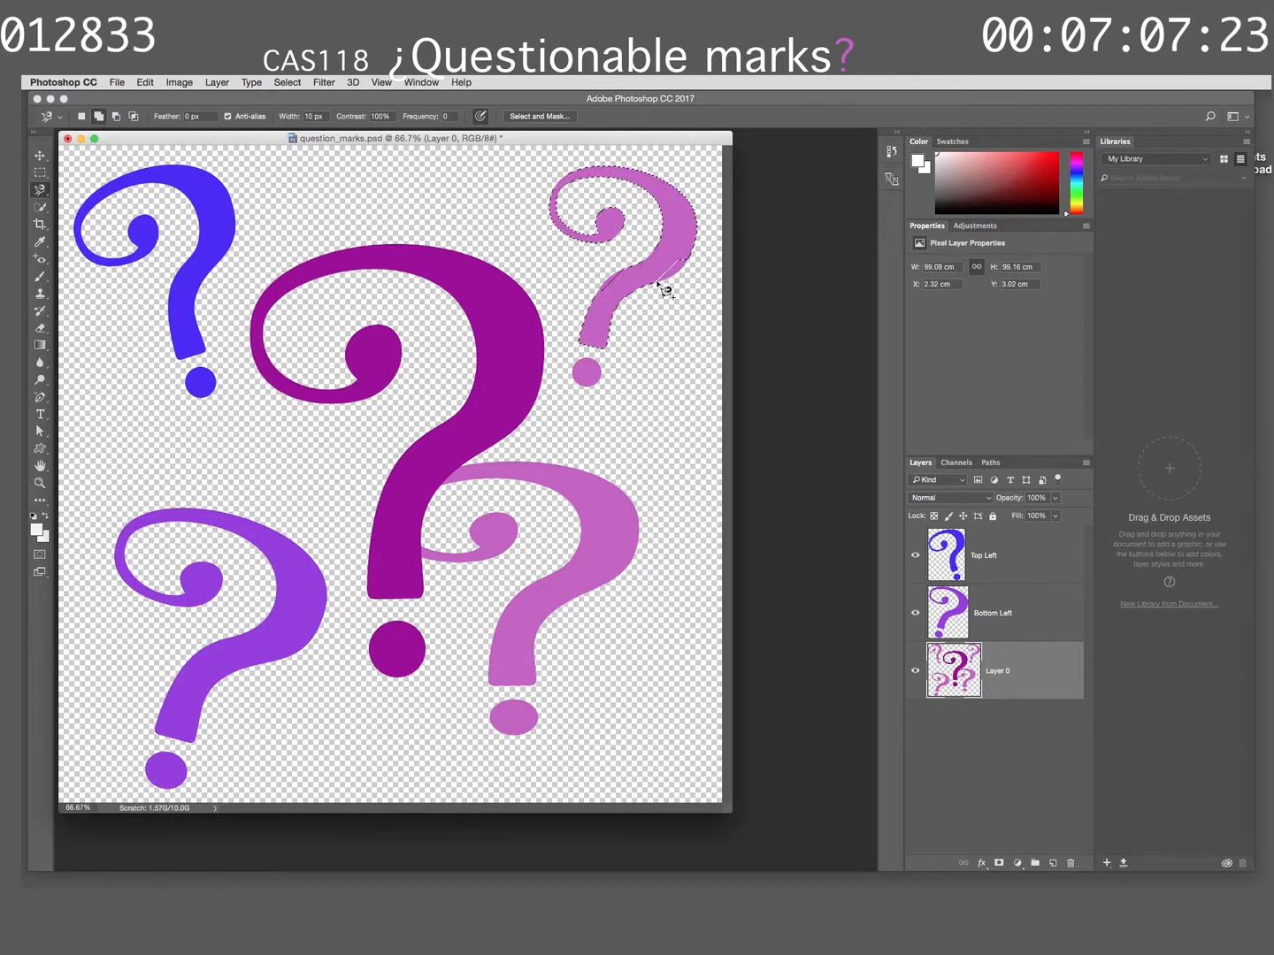
shift+click(656, 280)
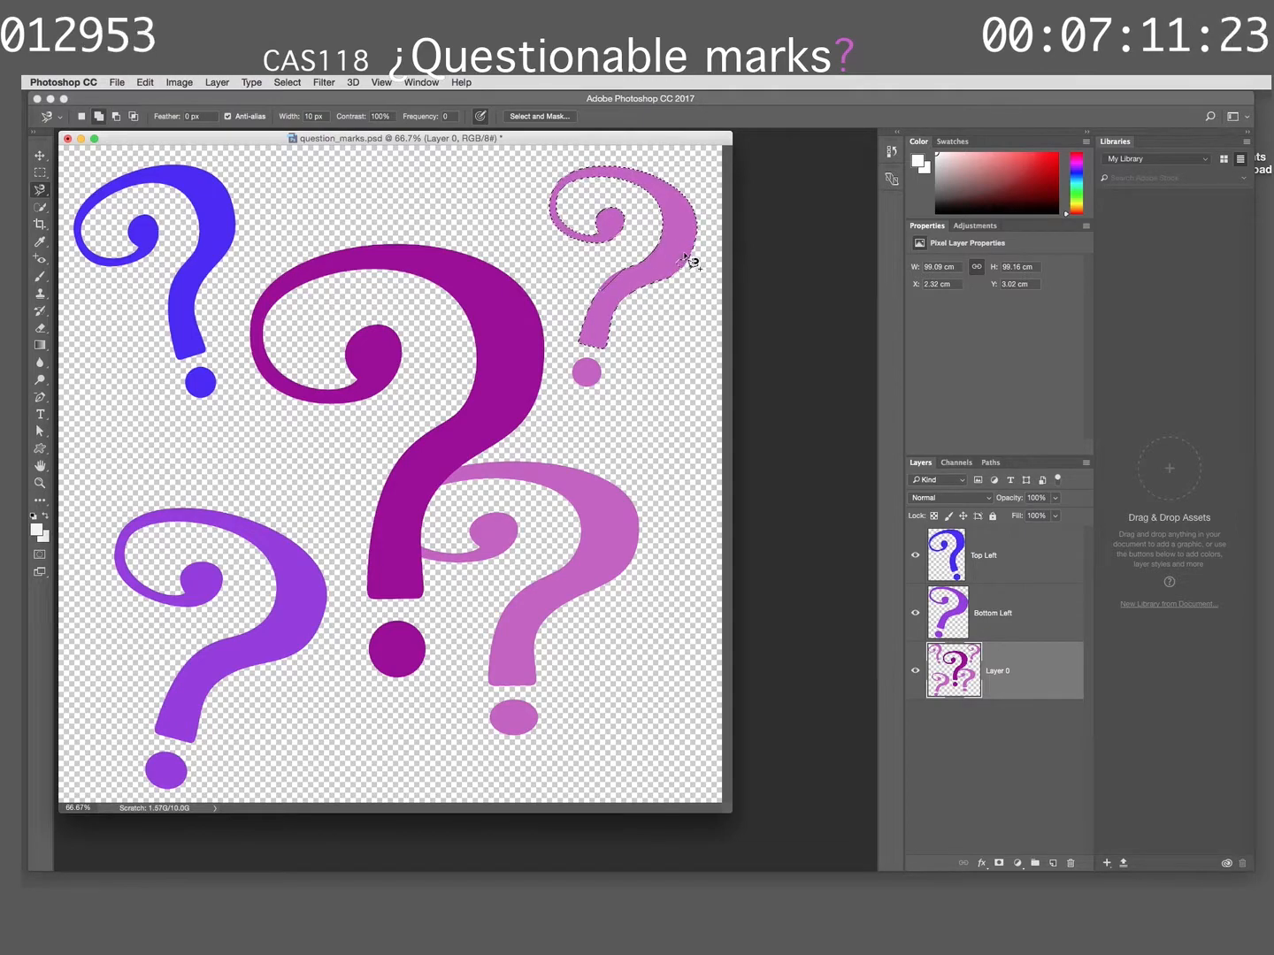
shift+click(692, 262)
mouse_move(677, 274)
mouse_down()
mouse_move(668, 262)
mouse_move(686, 264)
mouse_up()
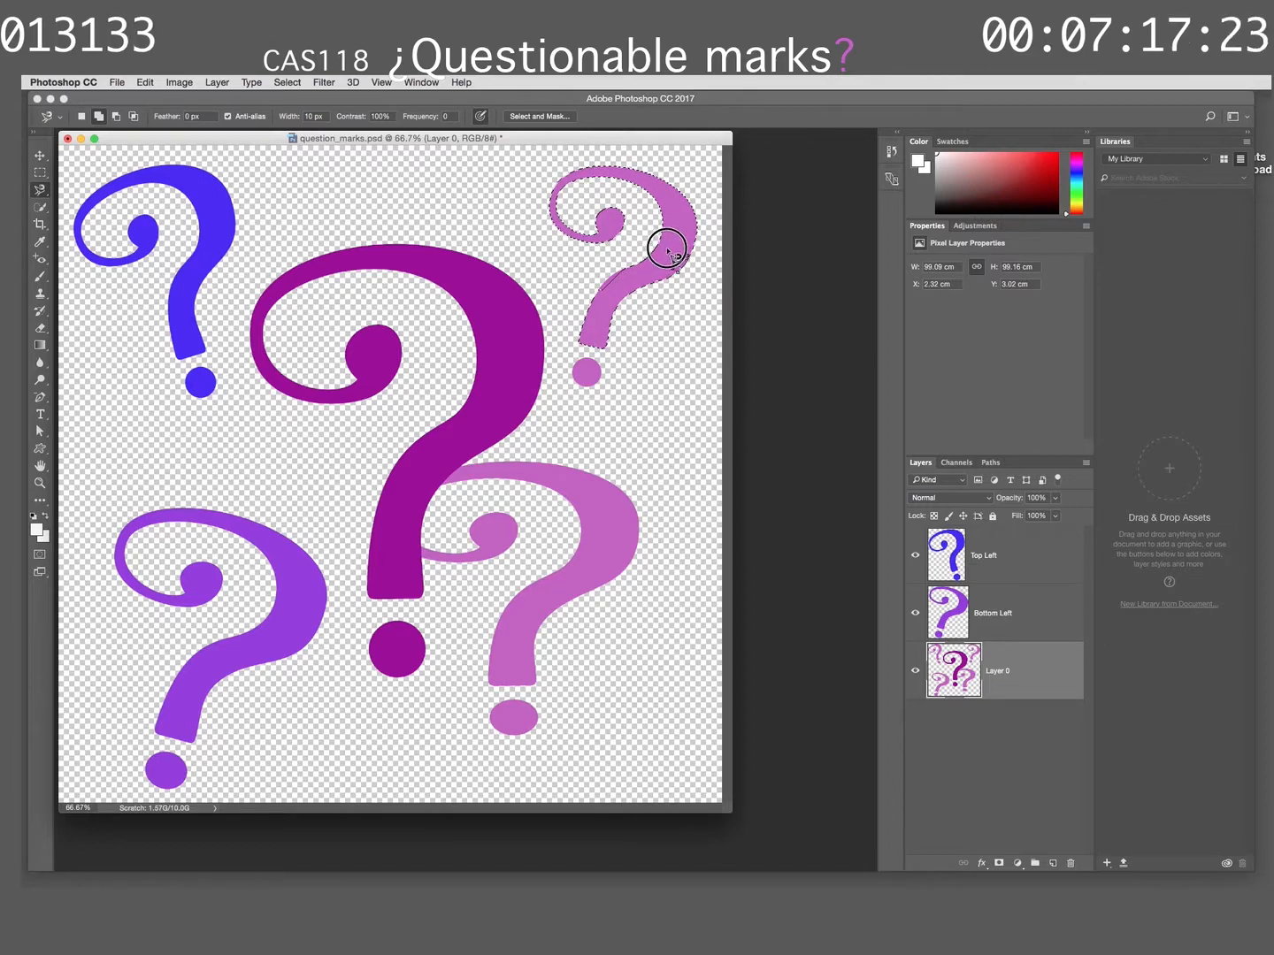
drag(667, 250, 694, 257)
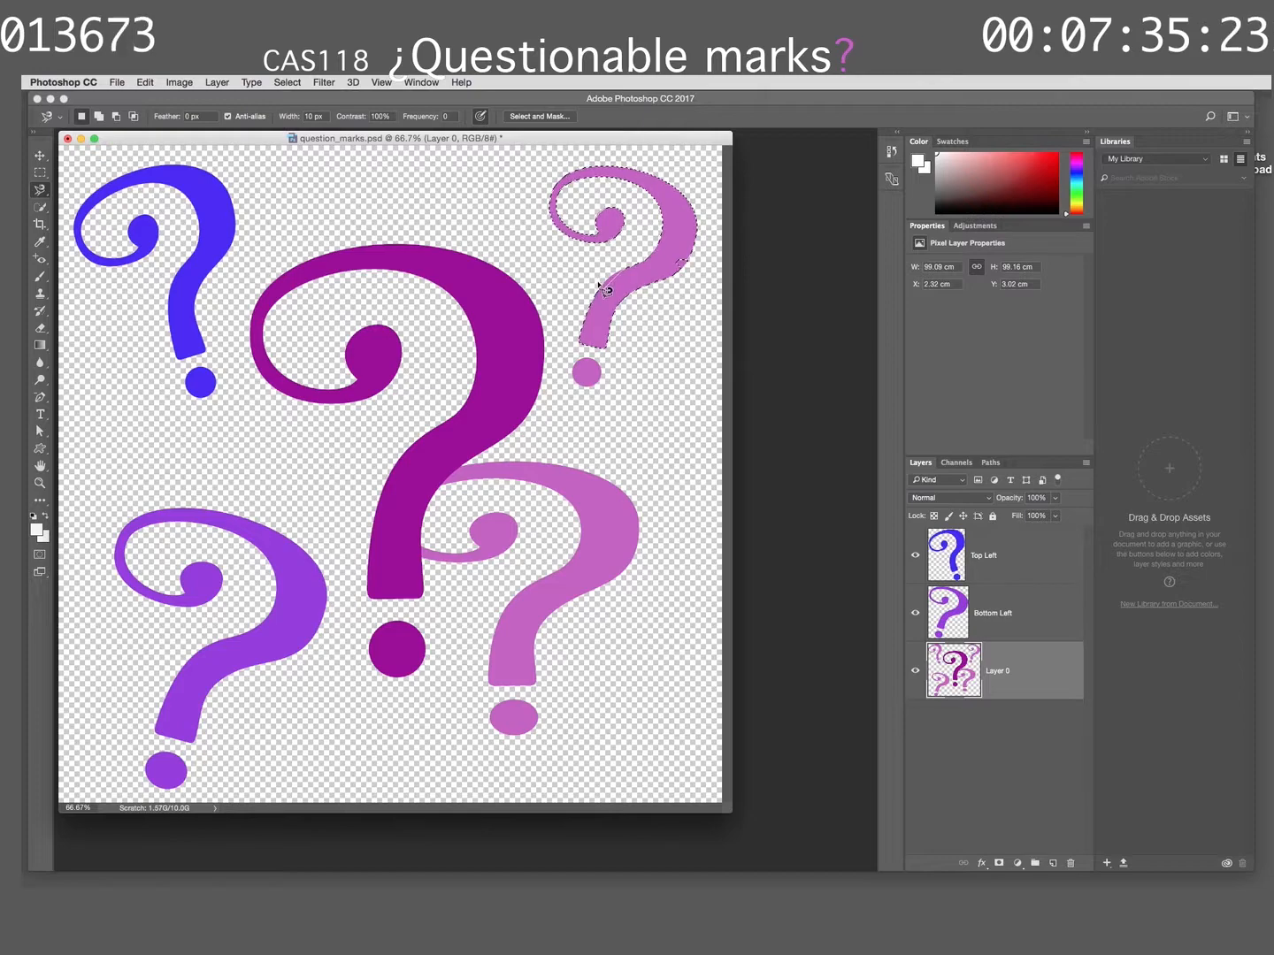
Add the missed slivers at the stem's inner edge and the outer curve to the upper-right question mark's selection
key(shift)
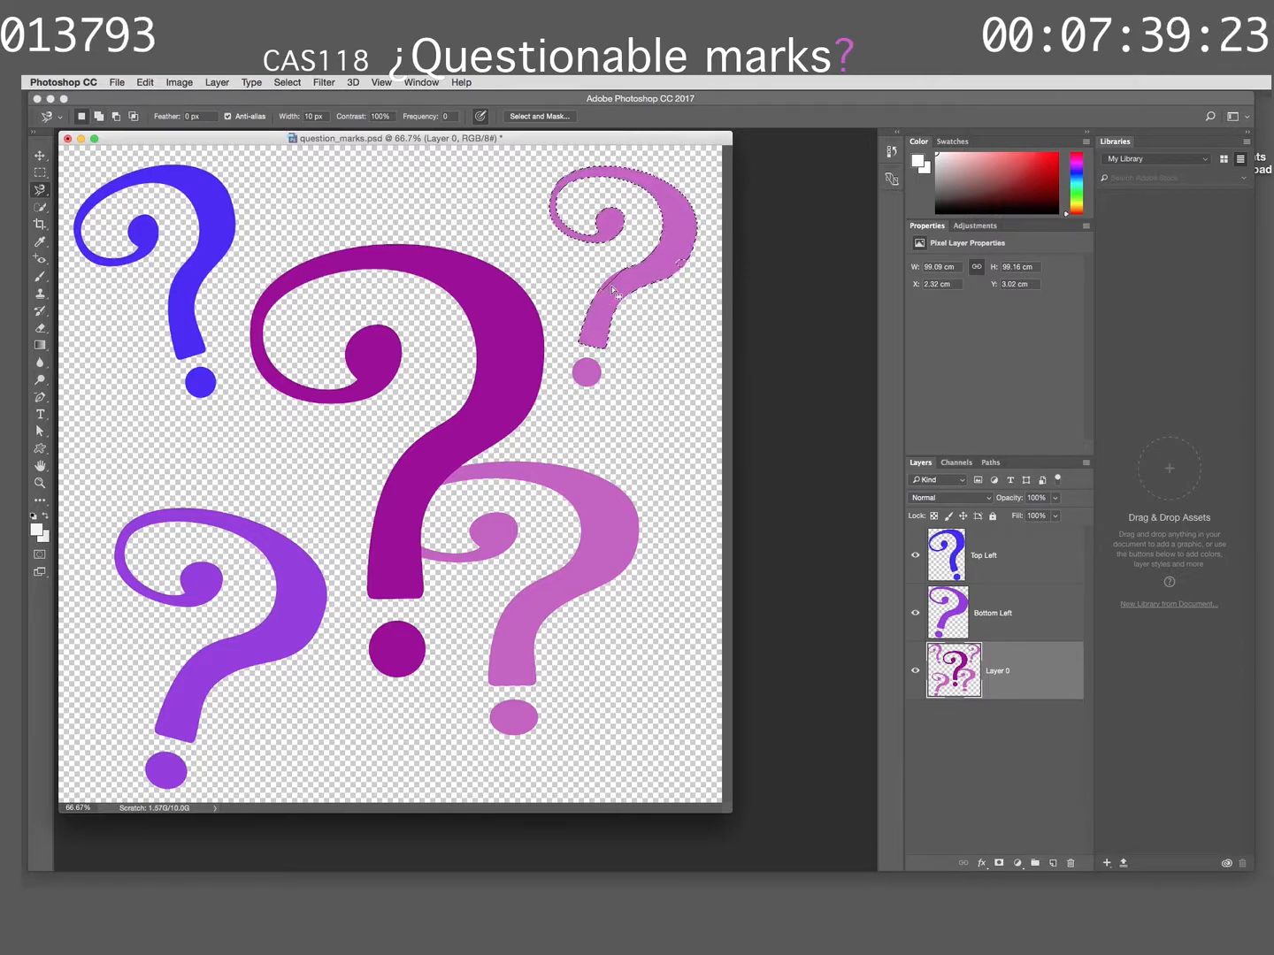
key(shift)
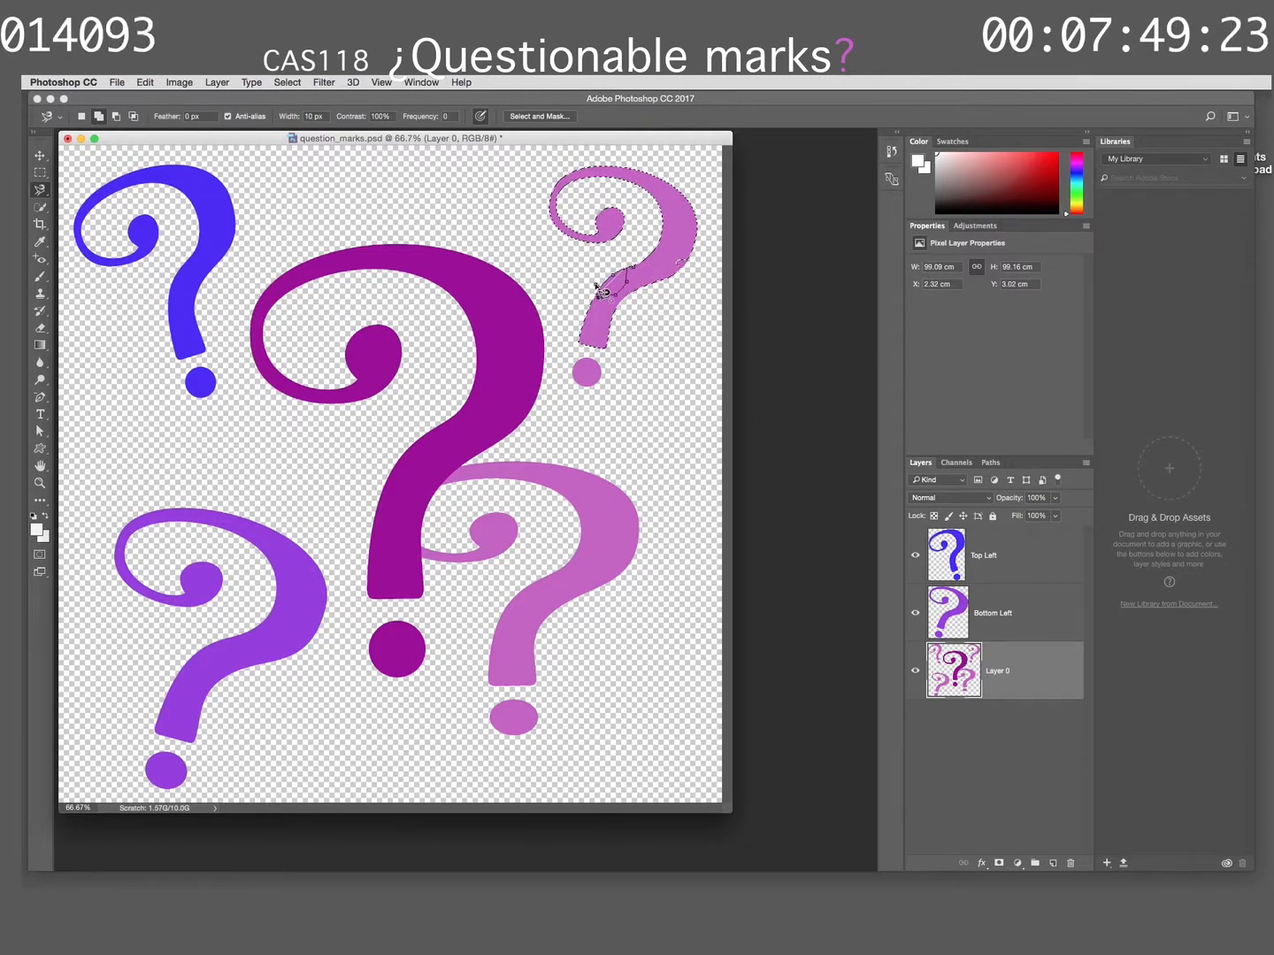
click(601, 292)
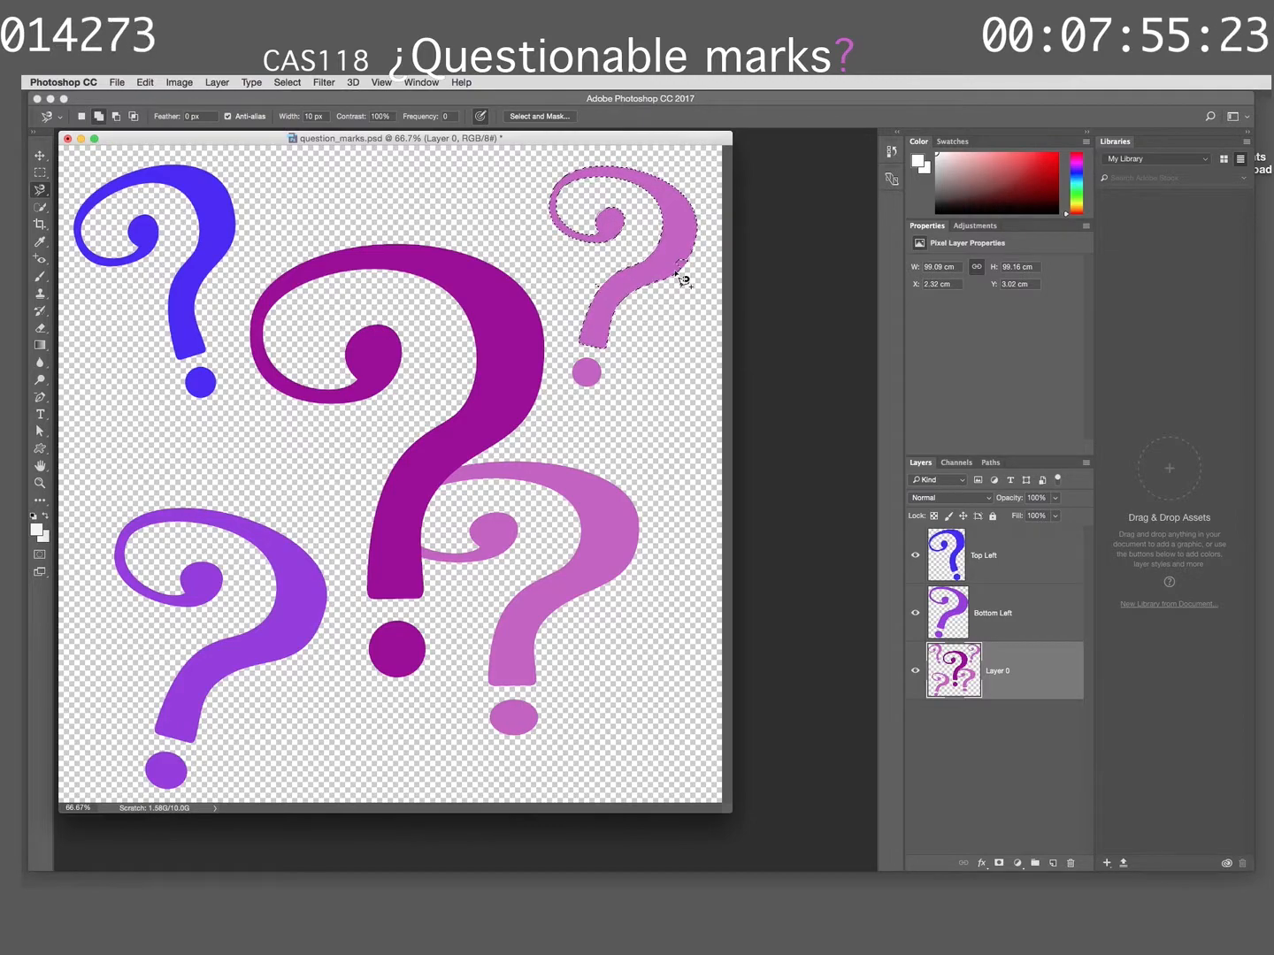
key(shift)
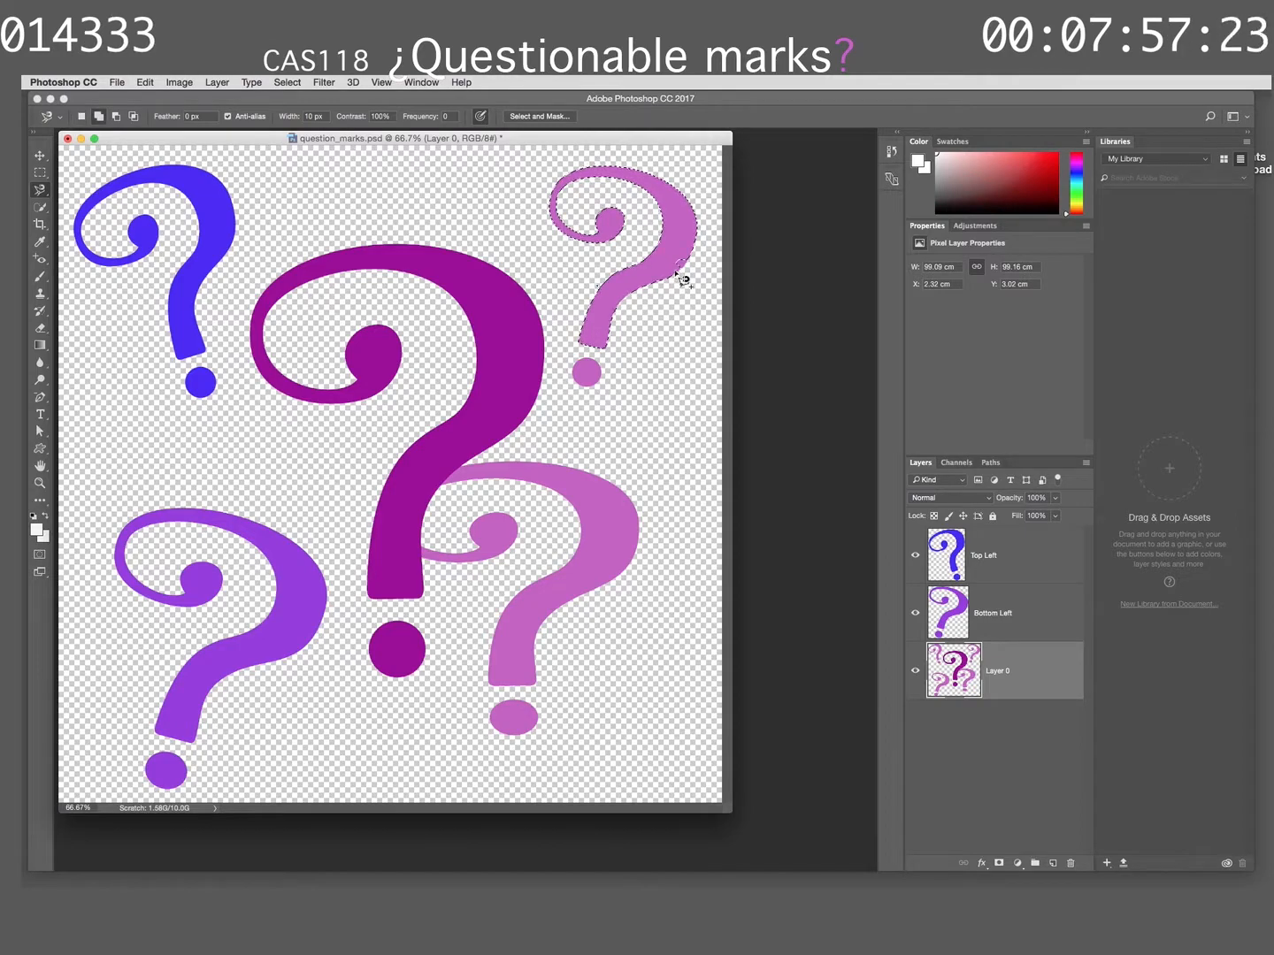
click(675, 272)
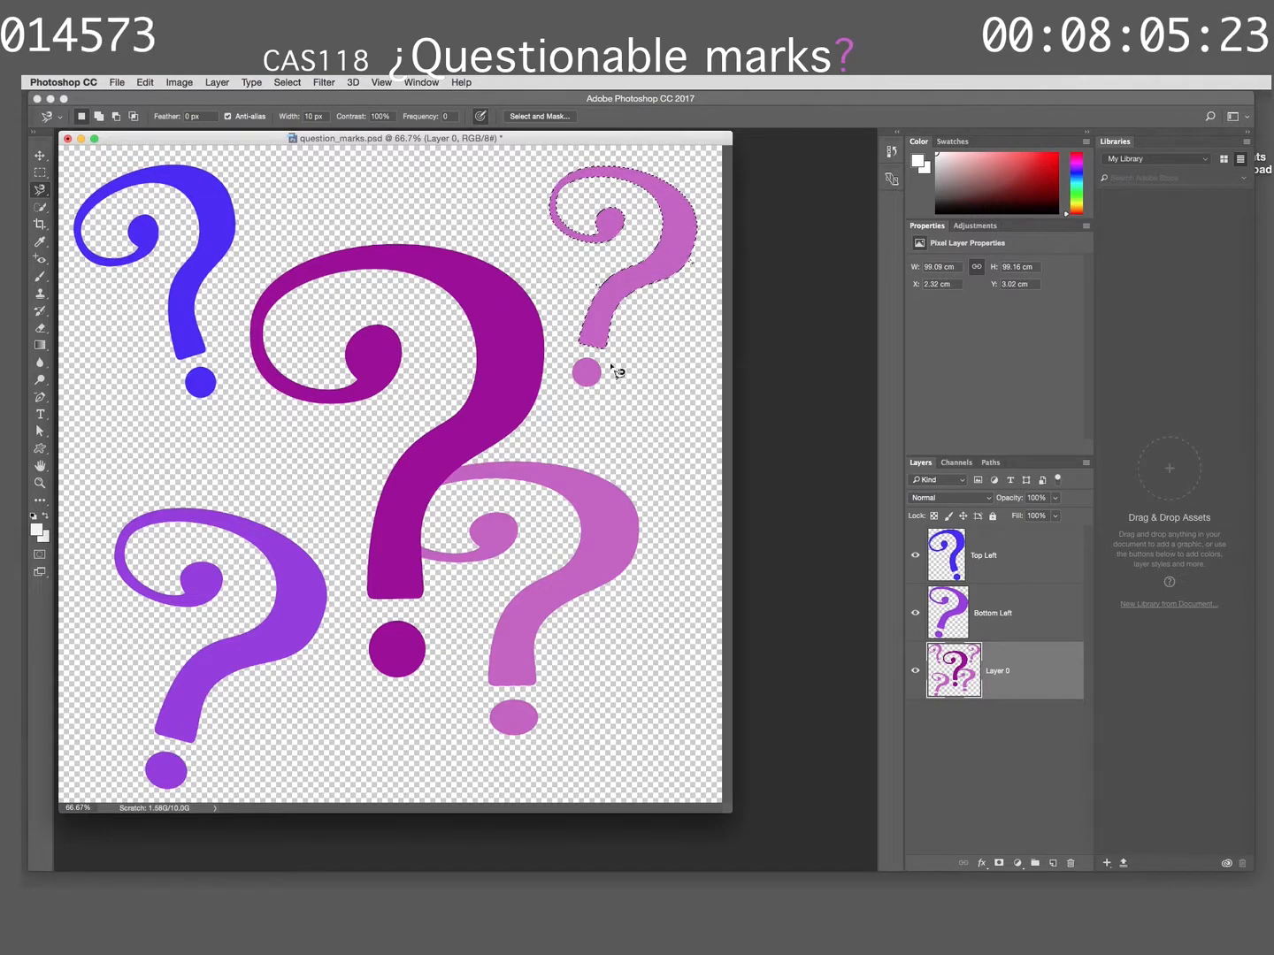
Add the dot of the upper-right question mark to the selection with the Magnetic Lasso
key(shift)
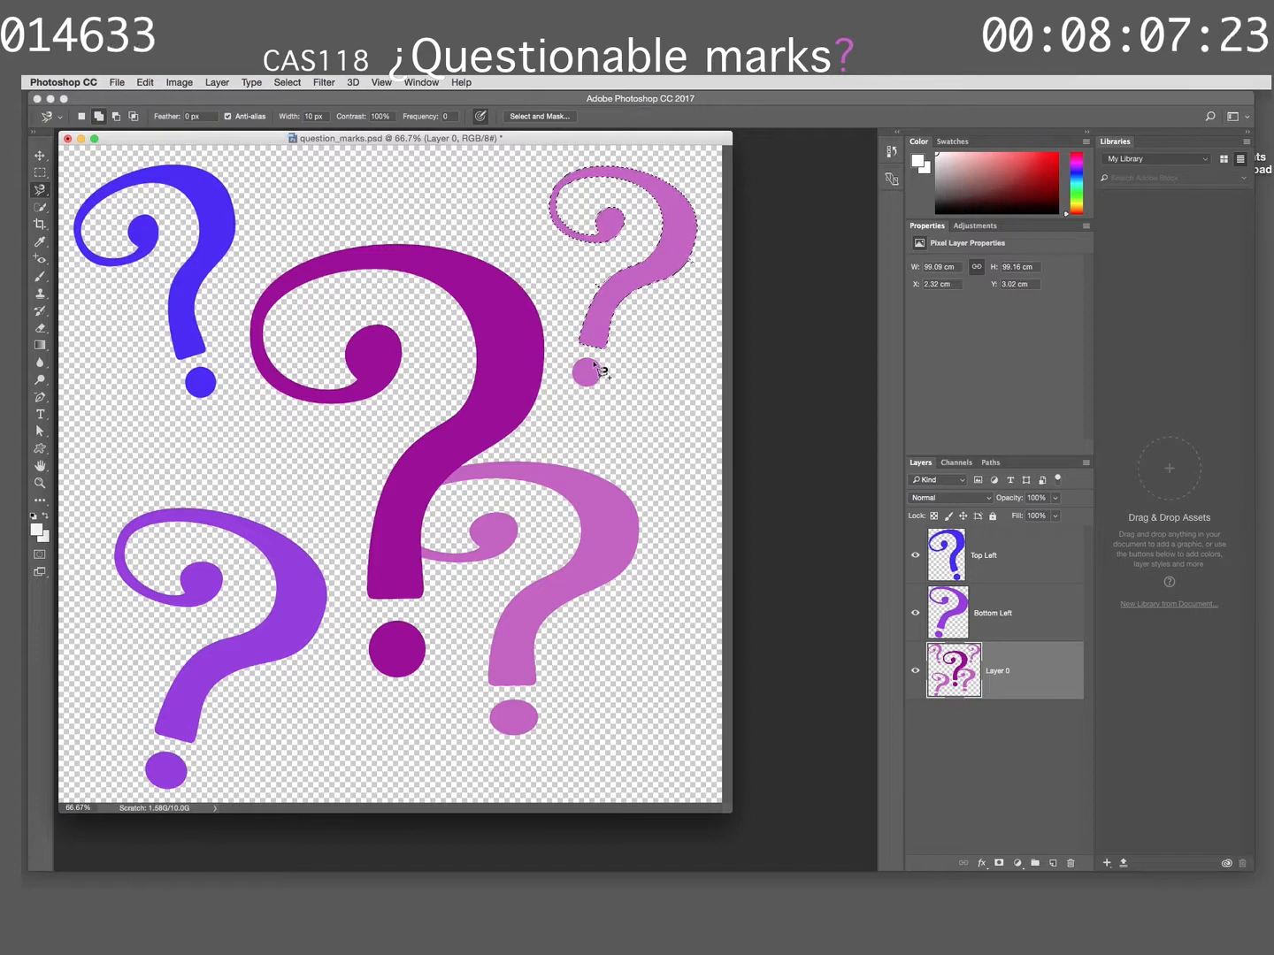
click(602, 375)
mouse_move(601, 382)
mouse_down()
mouse_move(573, 380)
mouse_move(576, 361)
mouse_move(602, 370)
mouse_up()
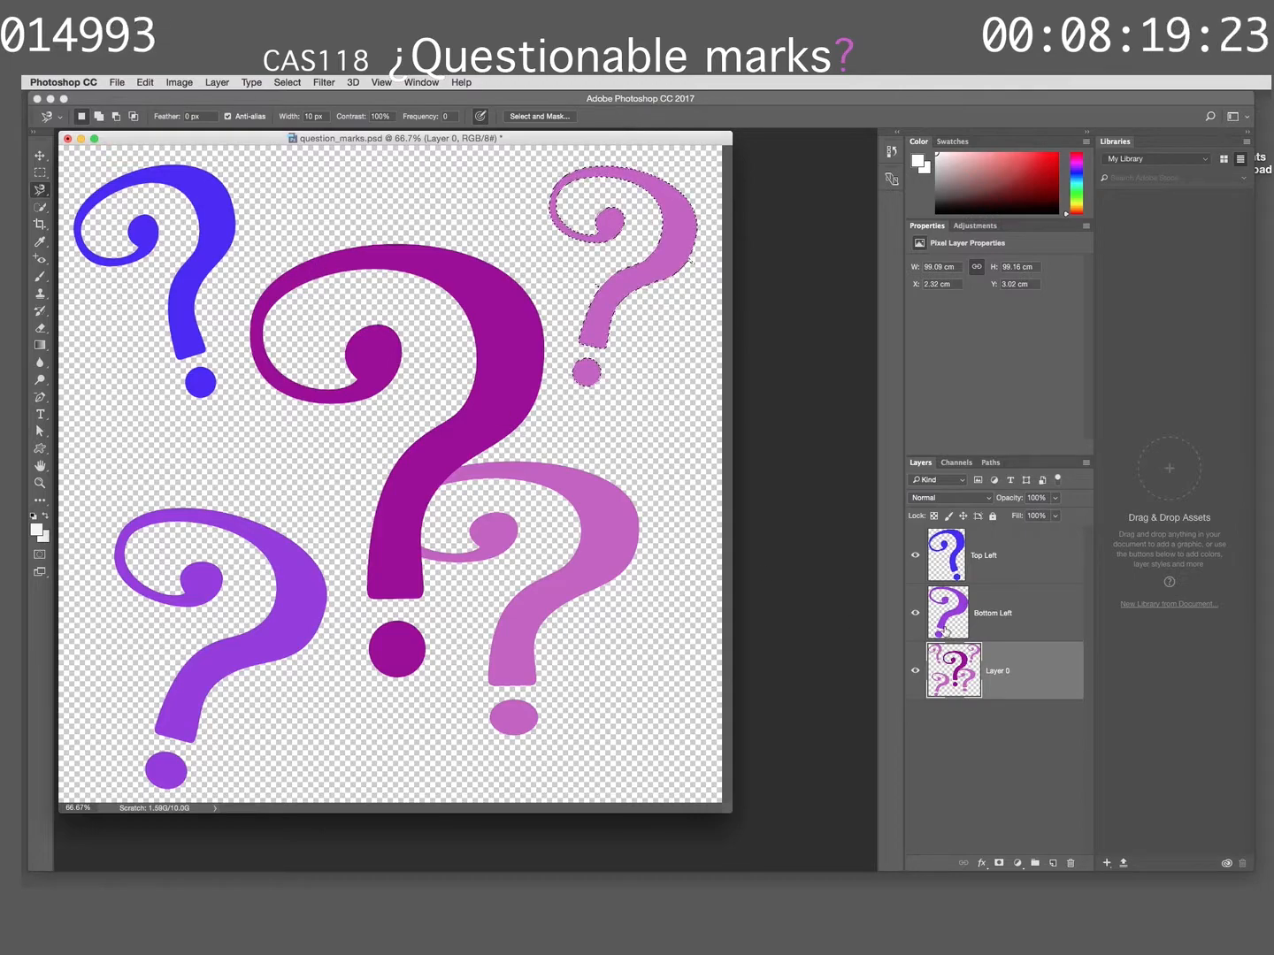
Hide the Top Left and Bottom Left layers to view Layer 0 on its own, and show both again
drag(916, 612, 917, 562)
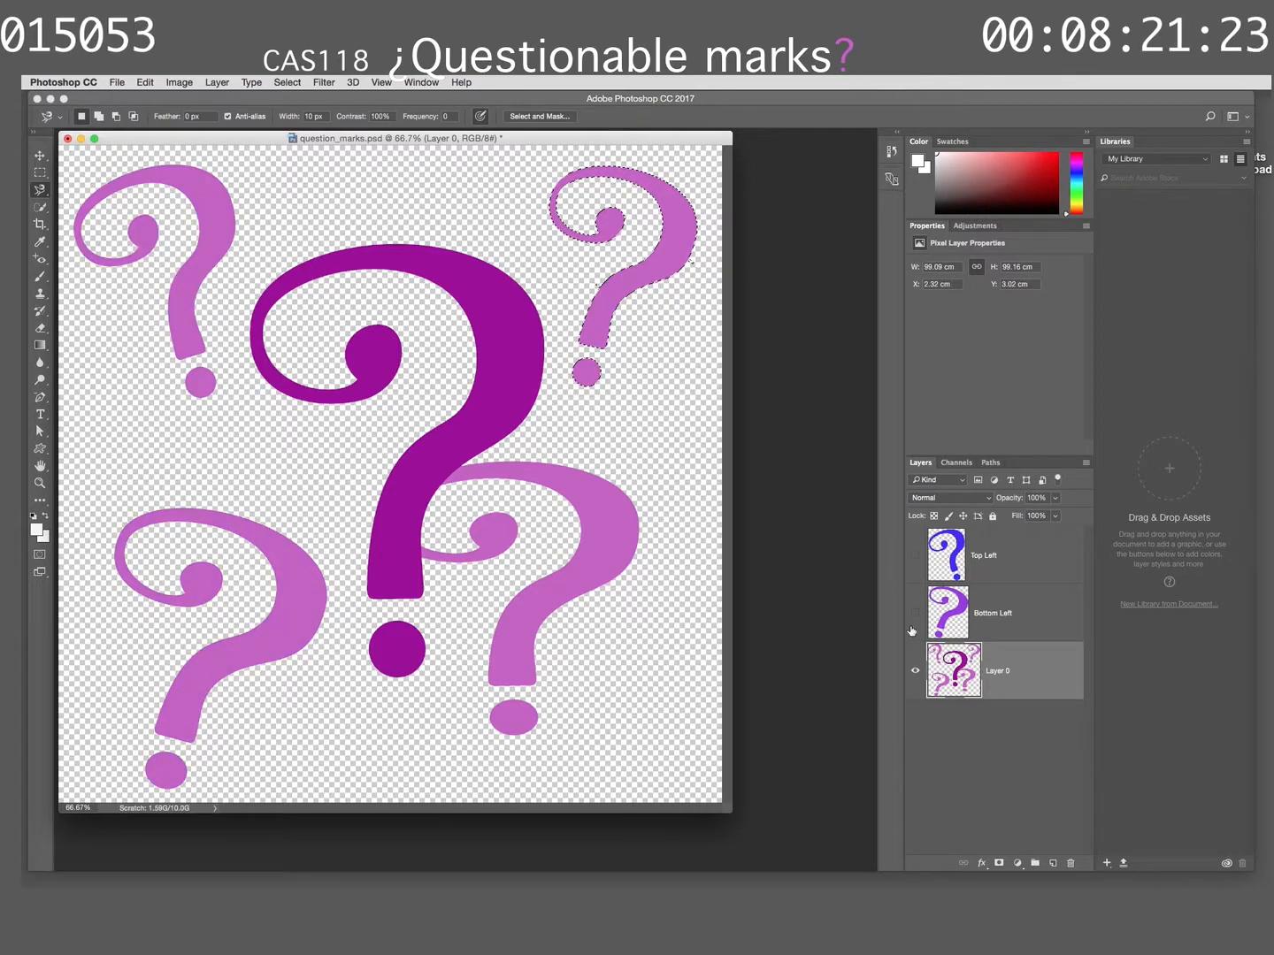
drag(912, 631, 916, 557)
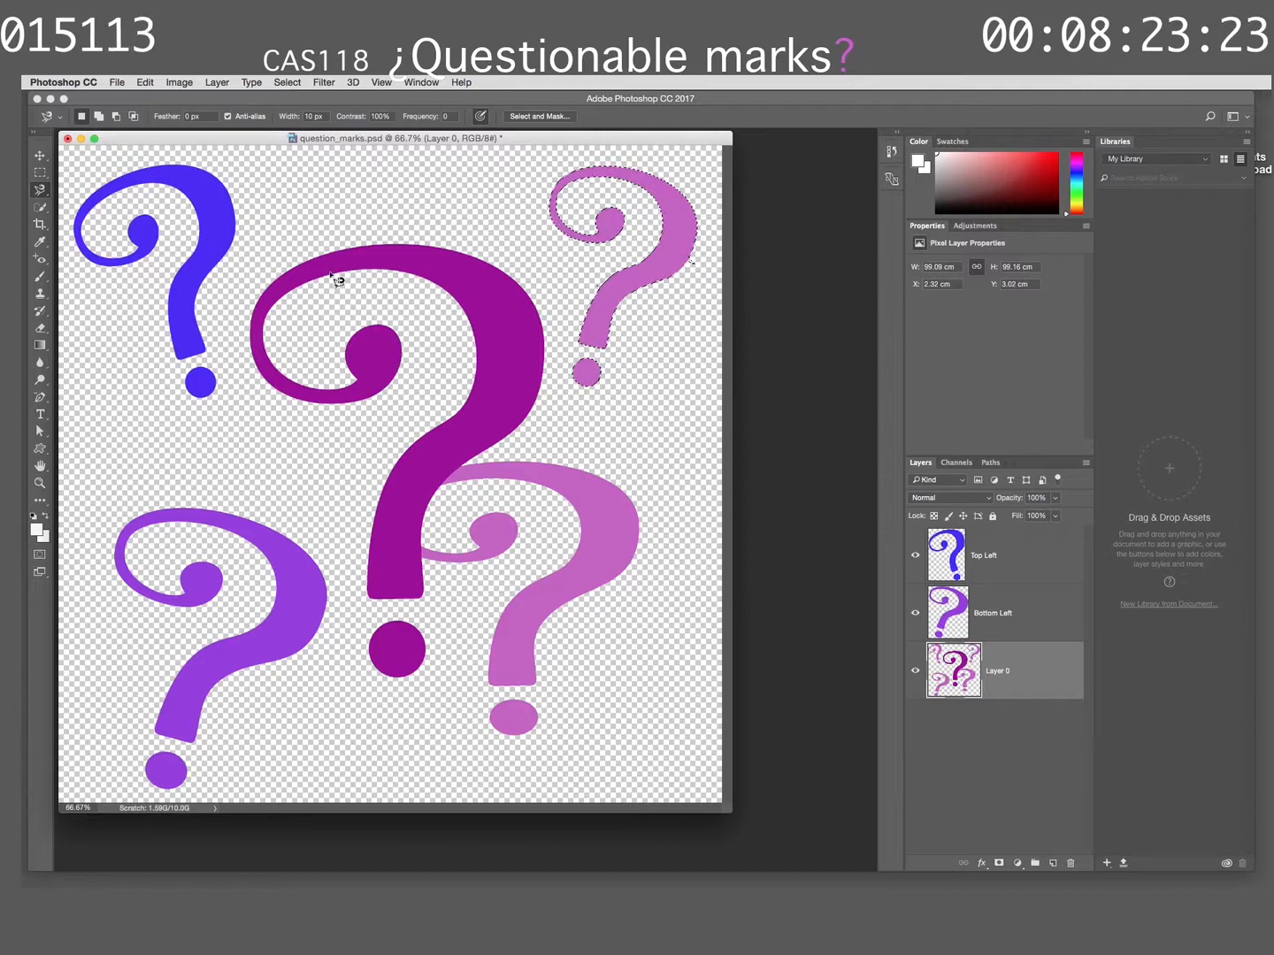
Try the Invert adjustment on the selected upper-right question mark directly on Layer 0, and revert it
click(187, 82)
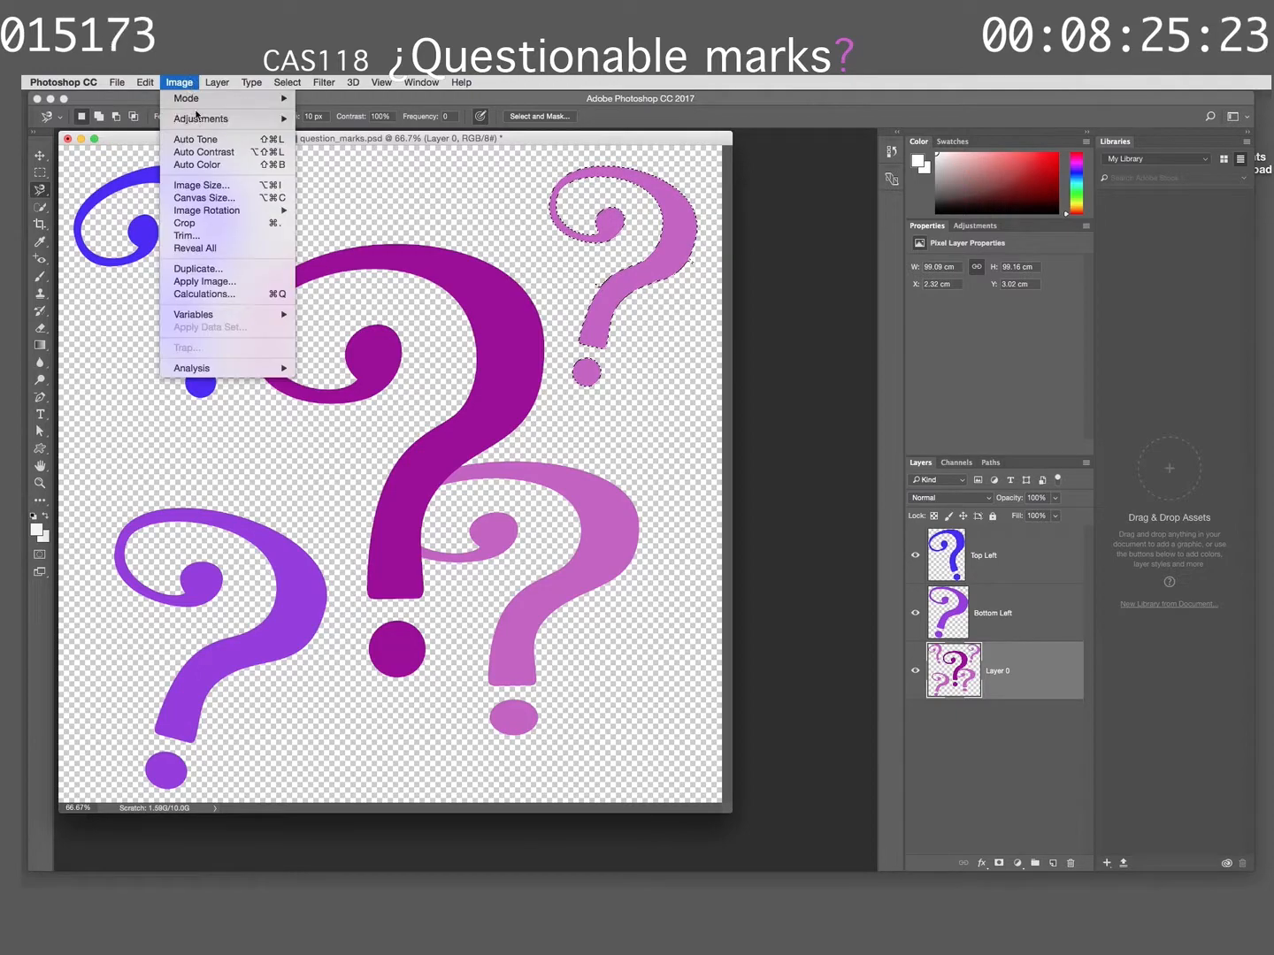
mouse_move(226, 120)
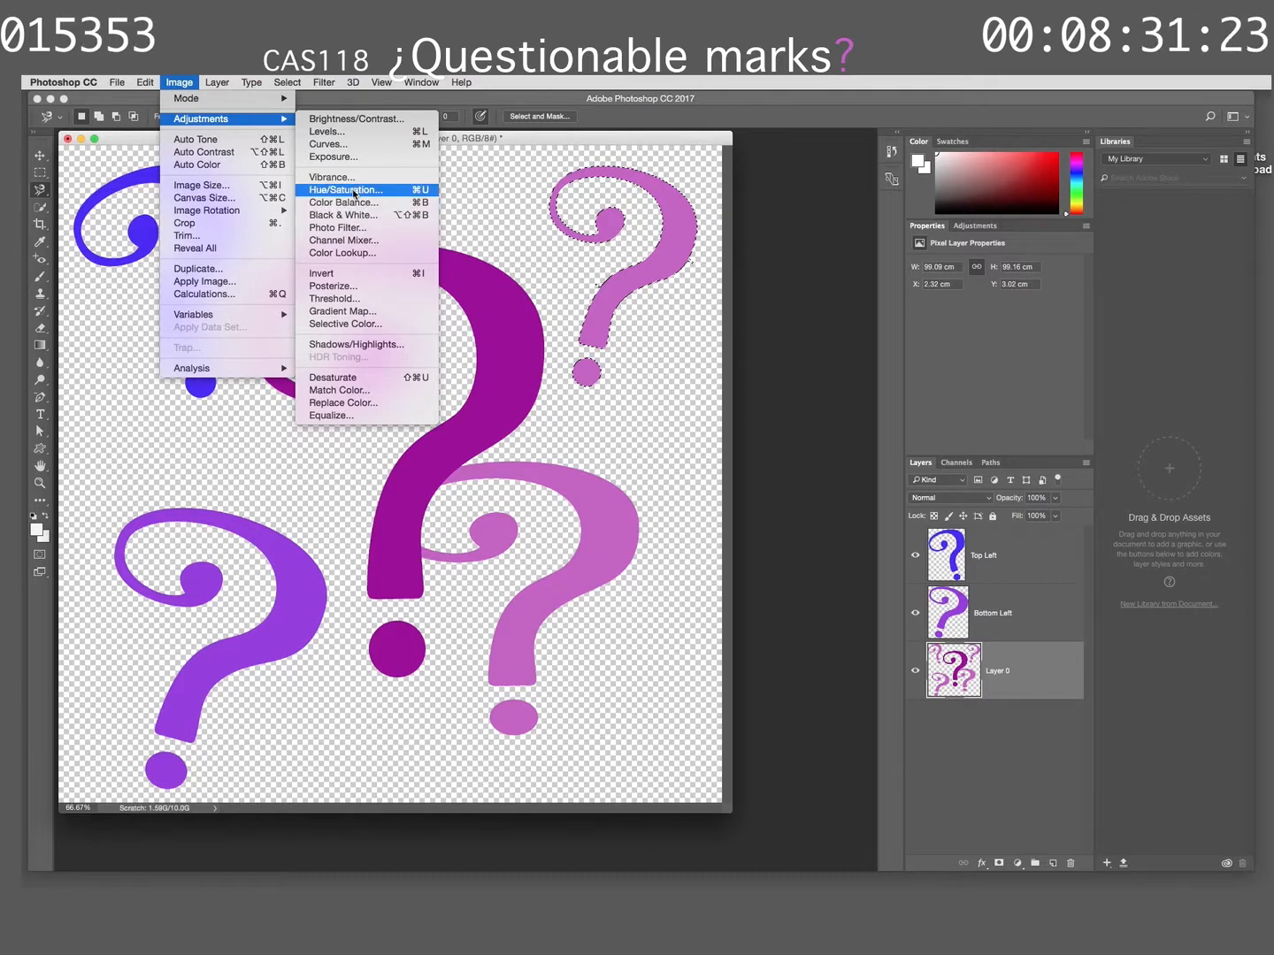
click(339, 276)
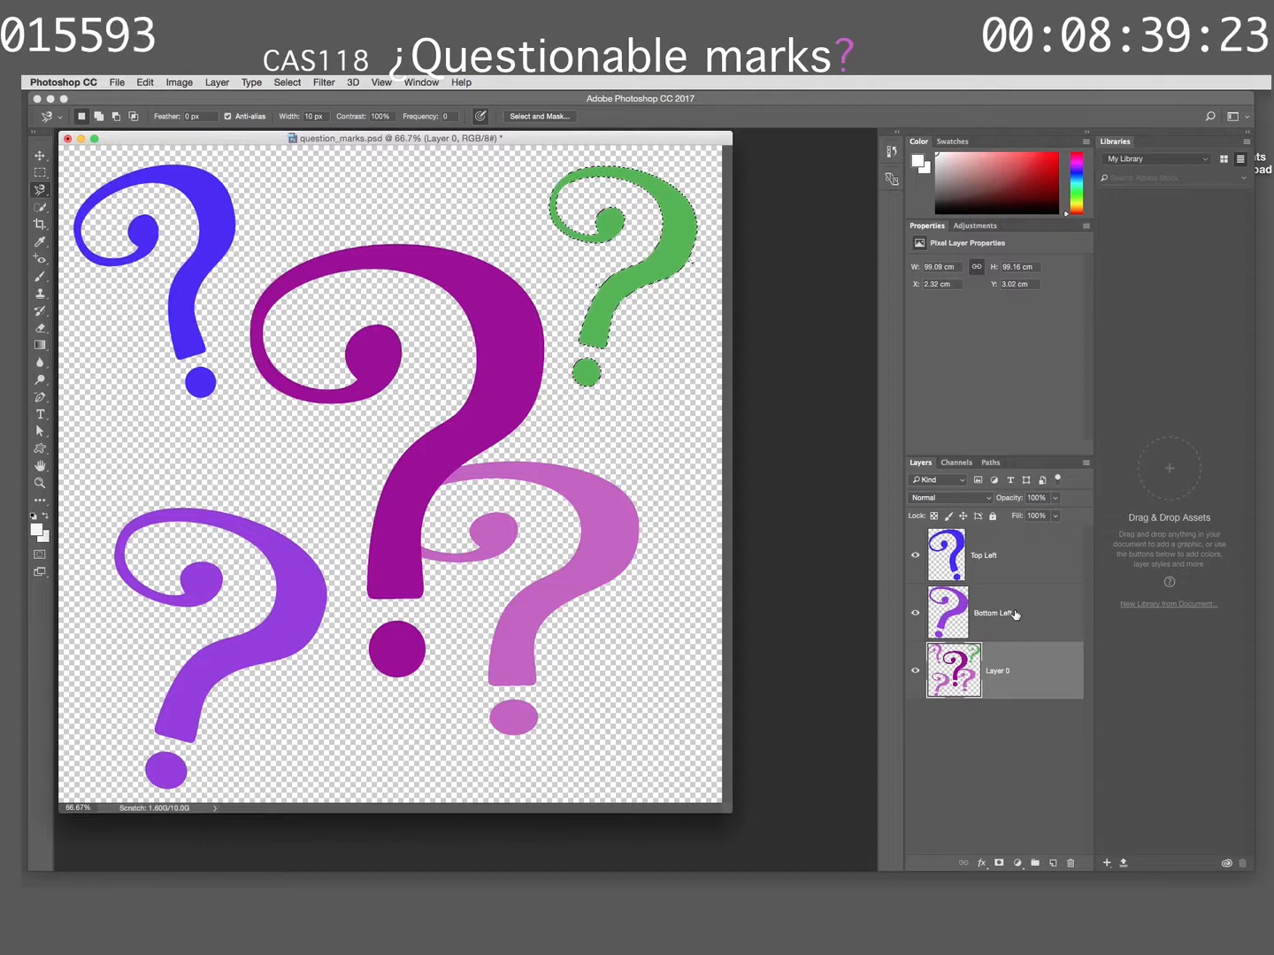
key(super+i)
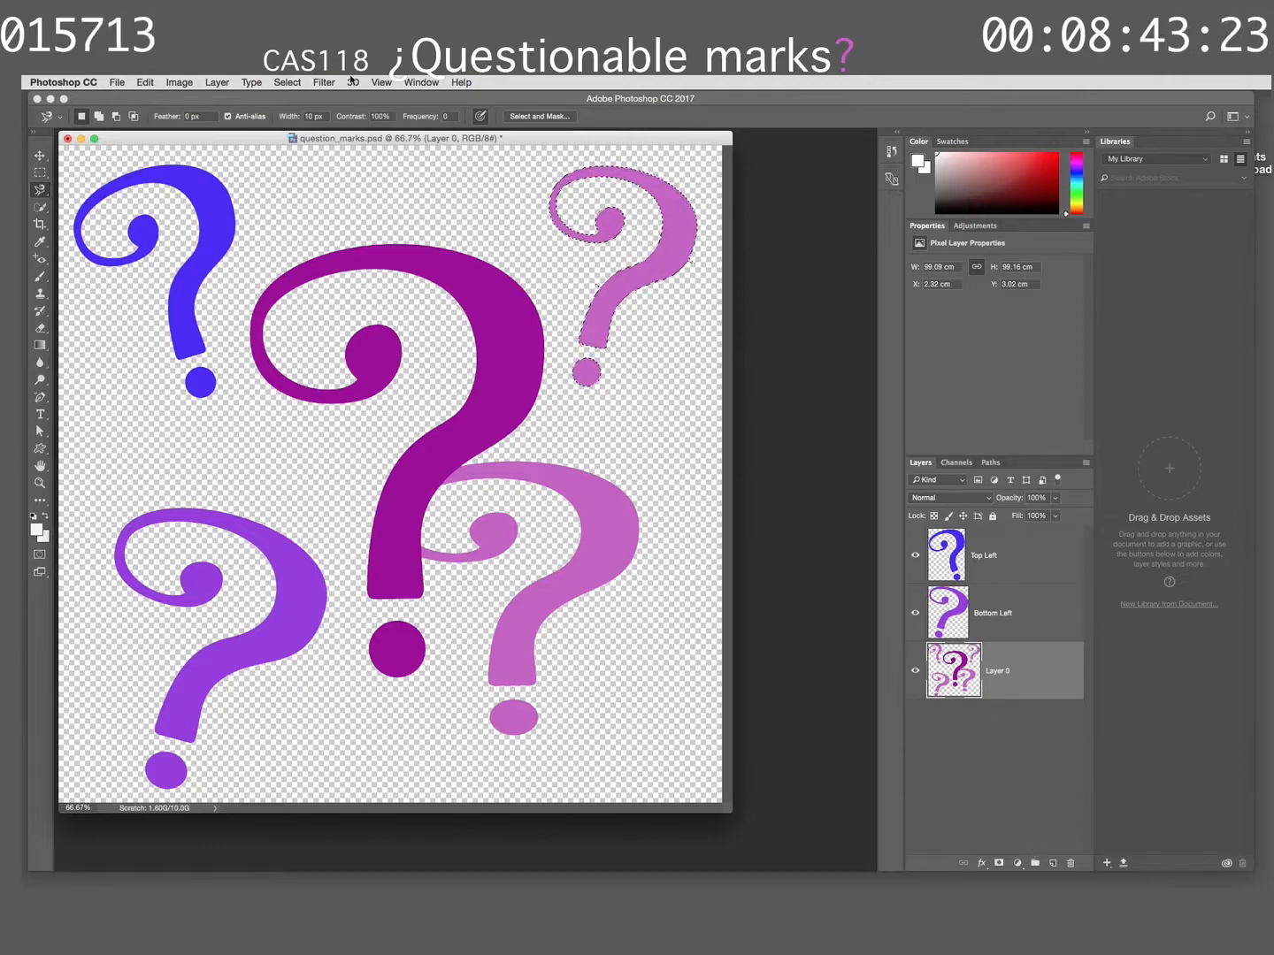
Copy the selected upper-right question mark to a new layer with Layer Via Copy and recolour the copy with Invert
click(218, 83)
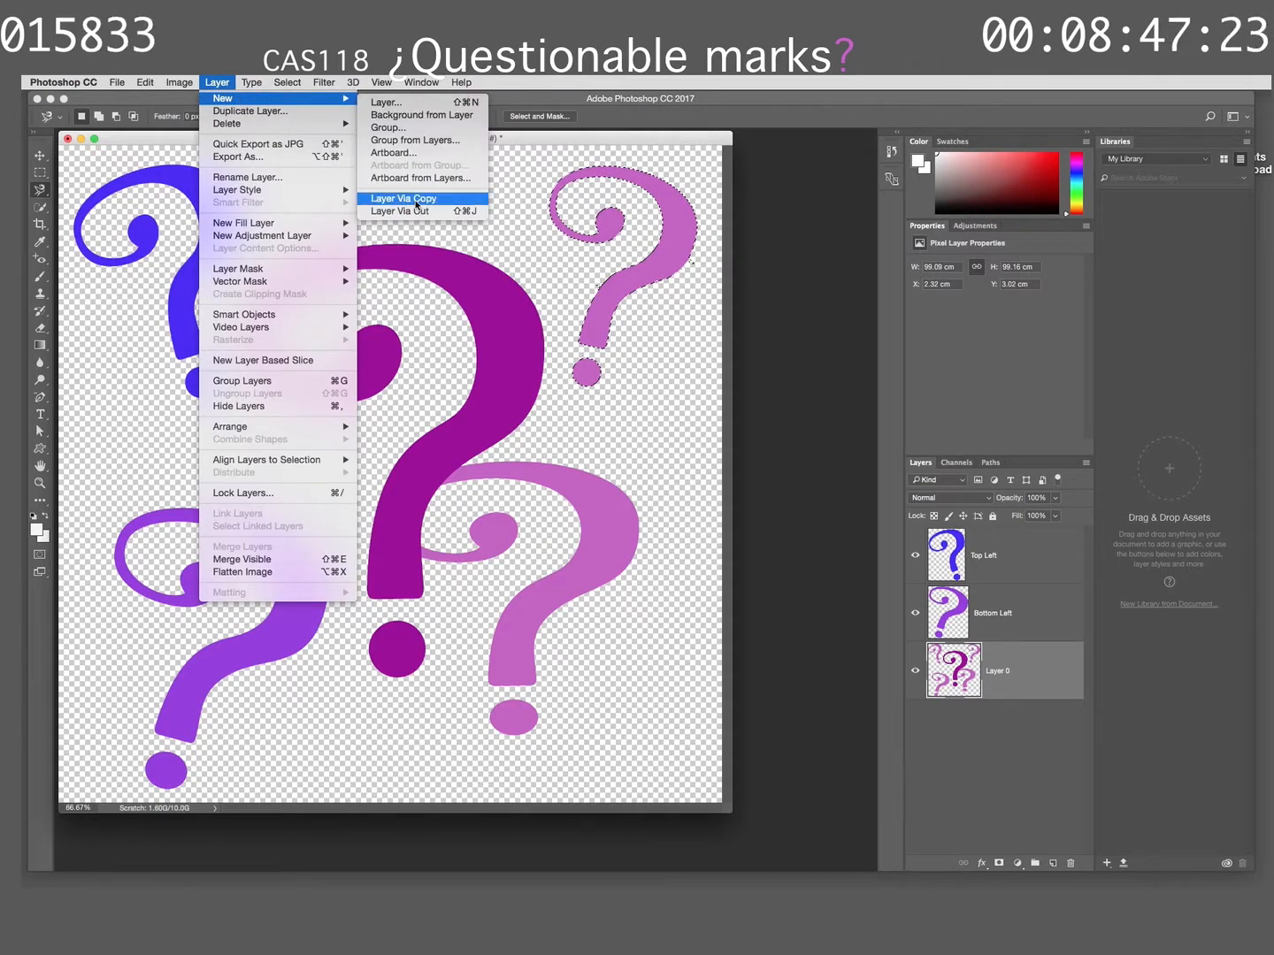
click(416, 203)
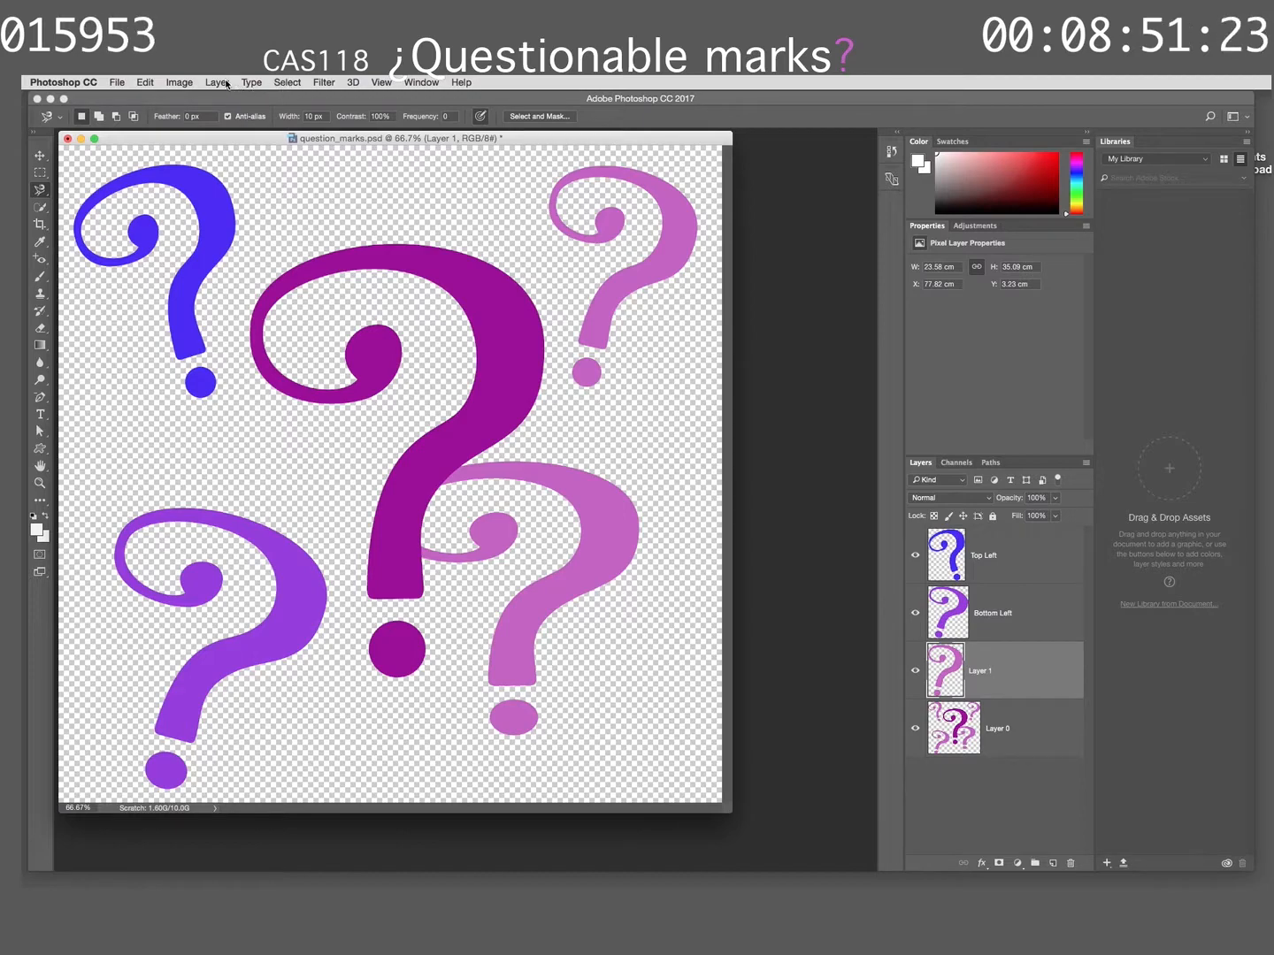
click(195, 83)
mouse_move(214, 120)
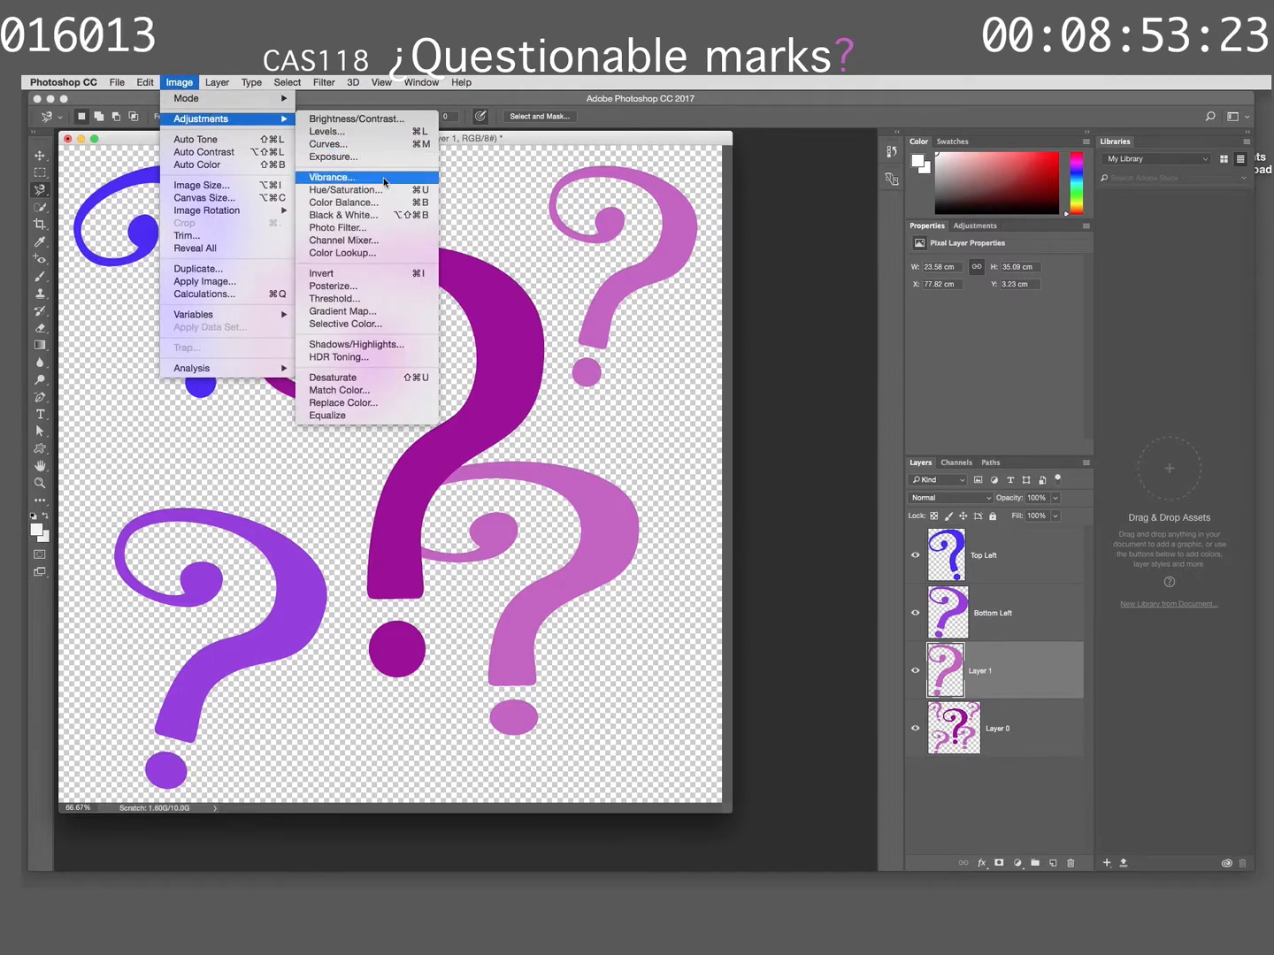
click(382, 273)
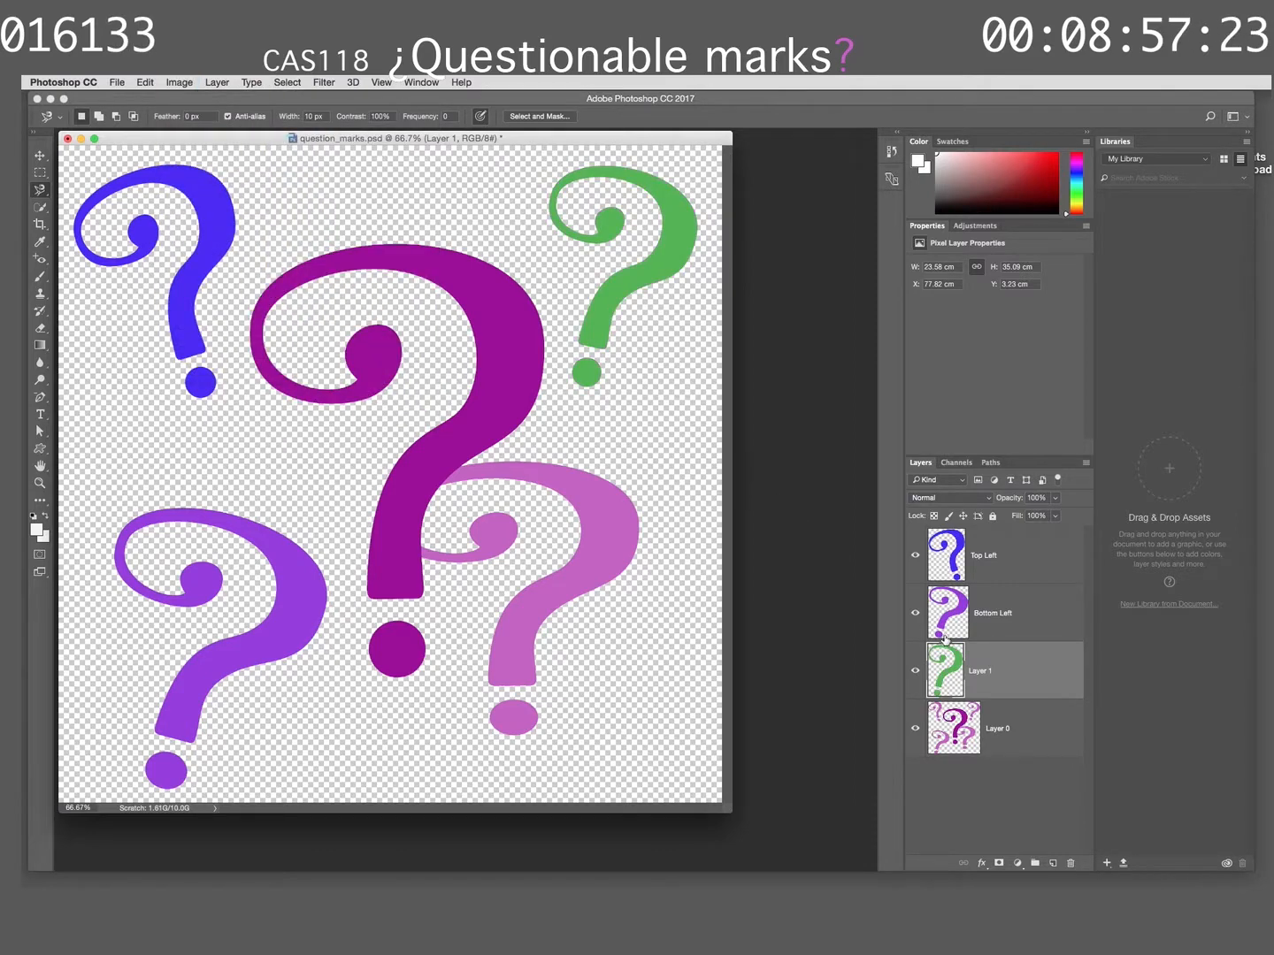
Select the lower-right pink question mark on Layer 0, including its inner curl and dot, with the Magic Wand
click(952, 734)
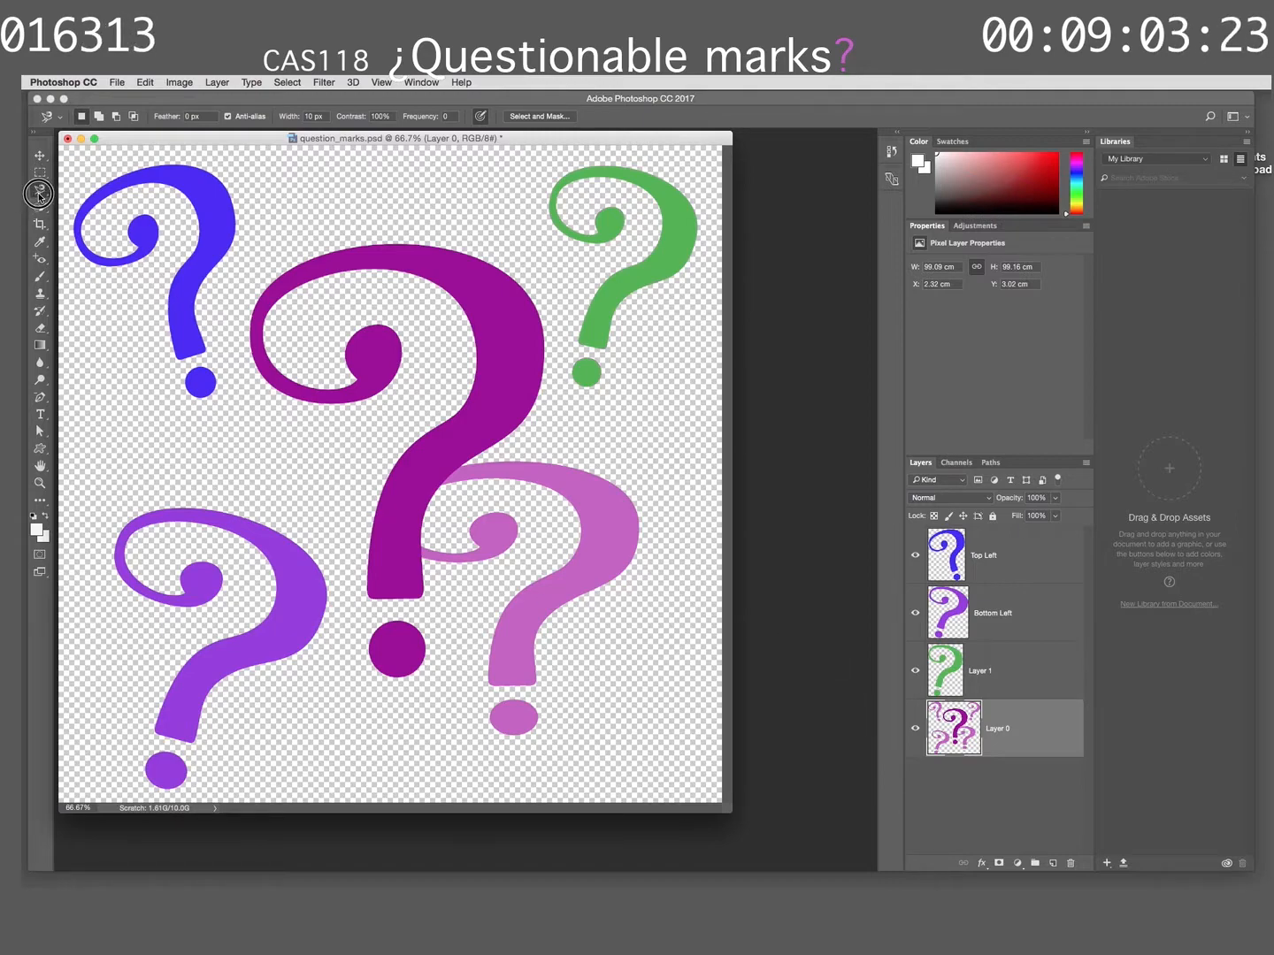
click(39, 189)
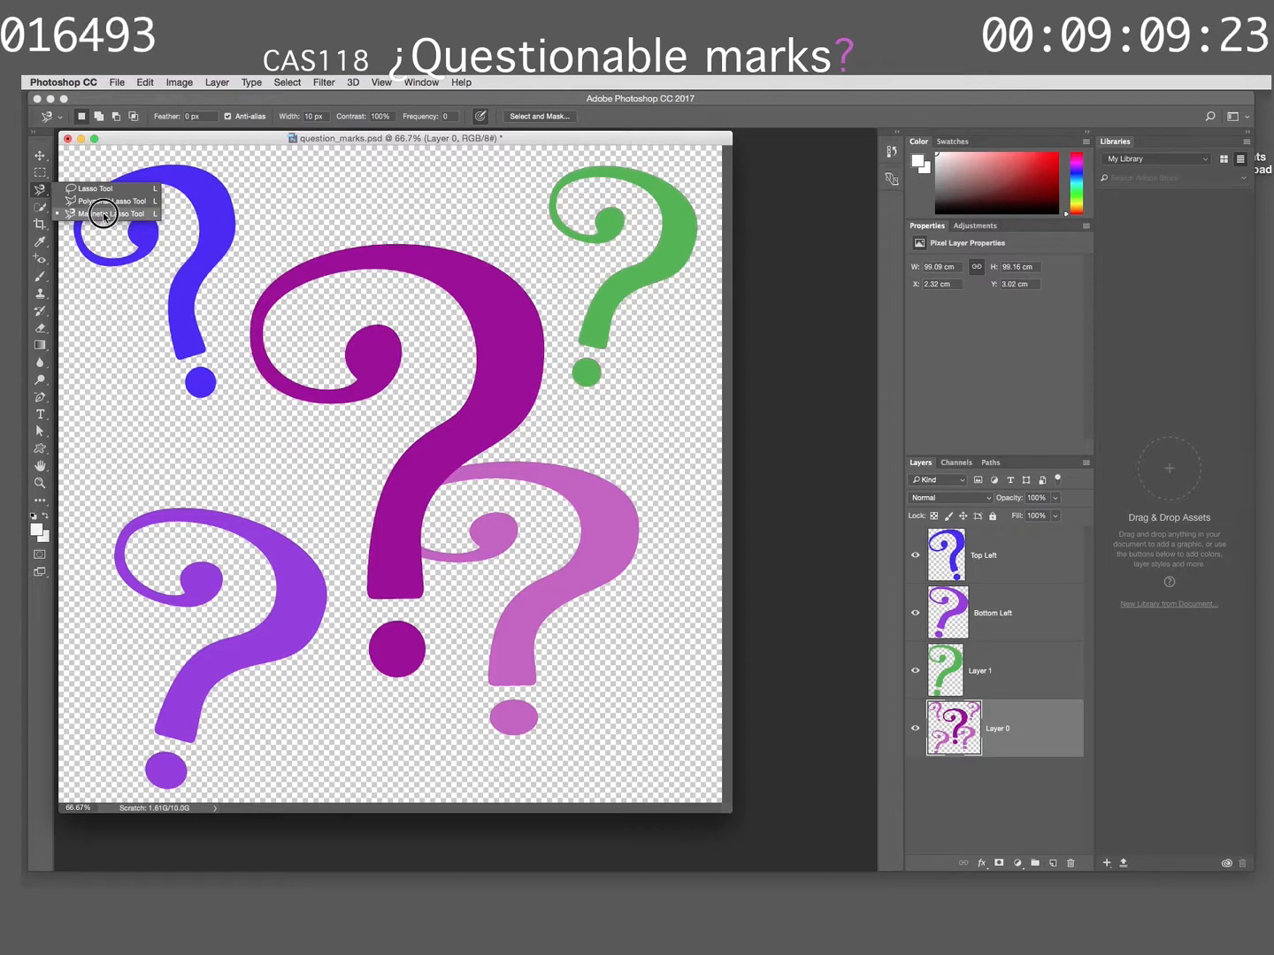
click(103, 214)
click(42, 173)
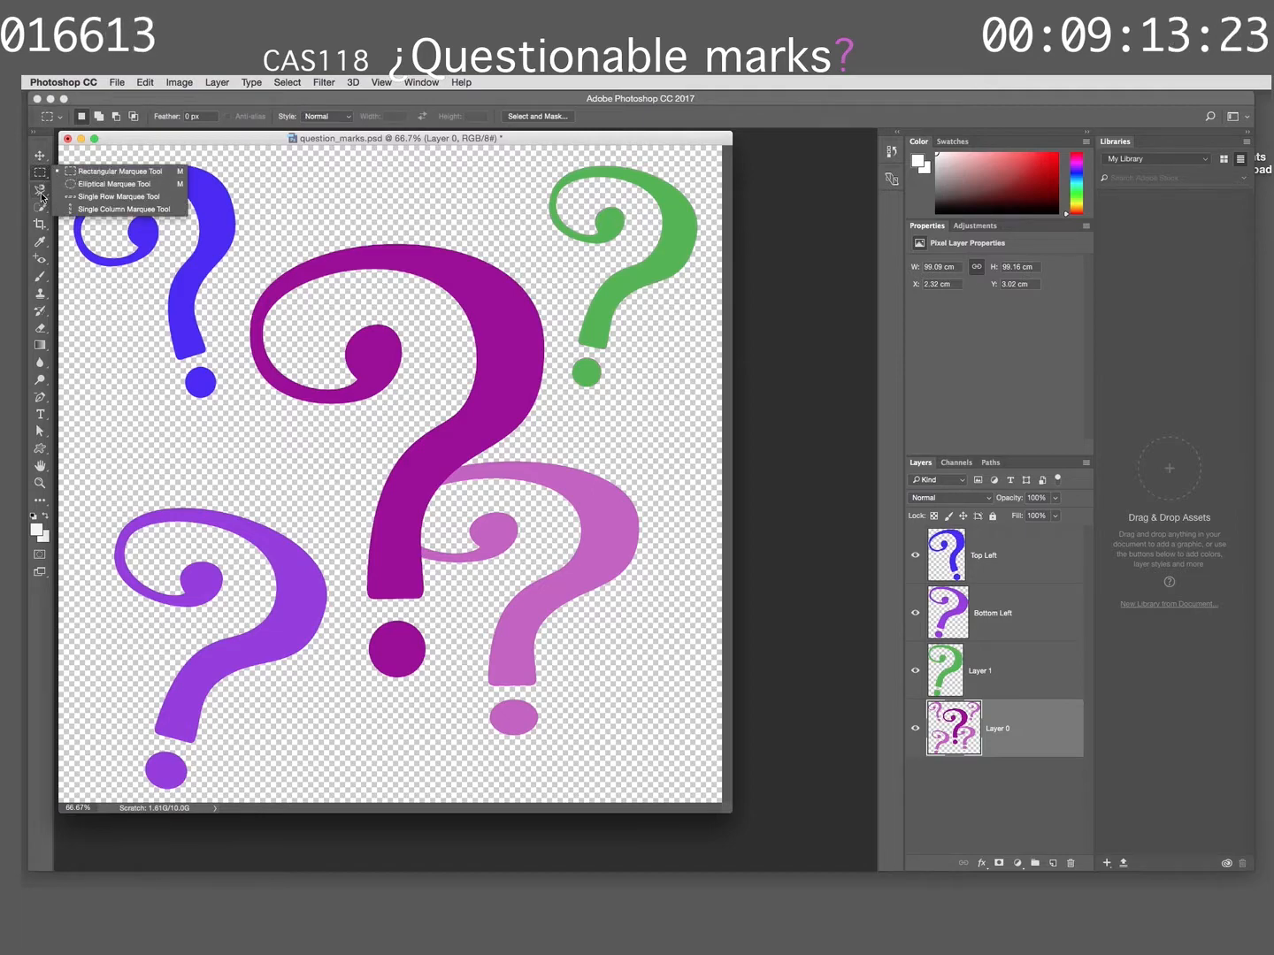
click(40, 192)
click(42, 212)
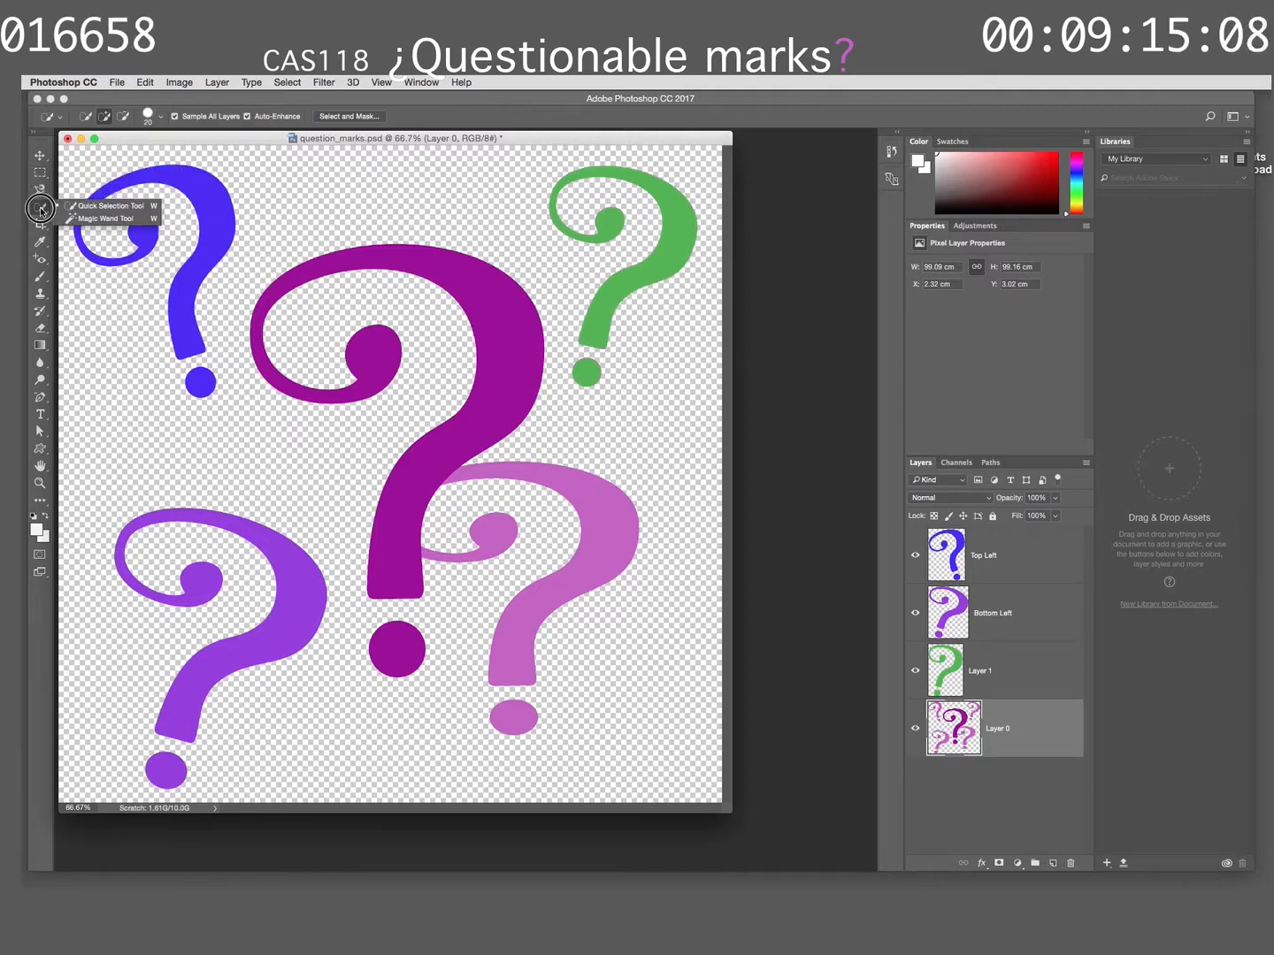
click(105, 219)
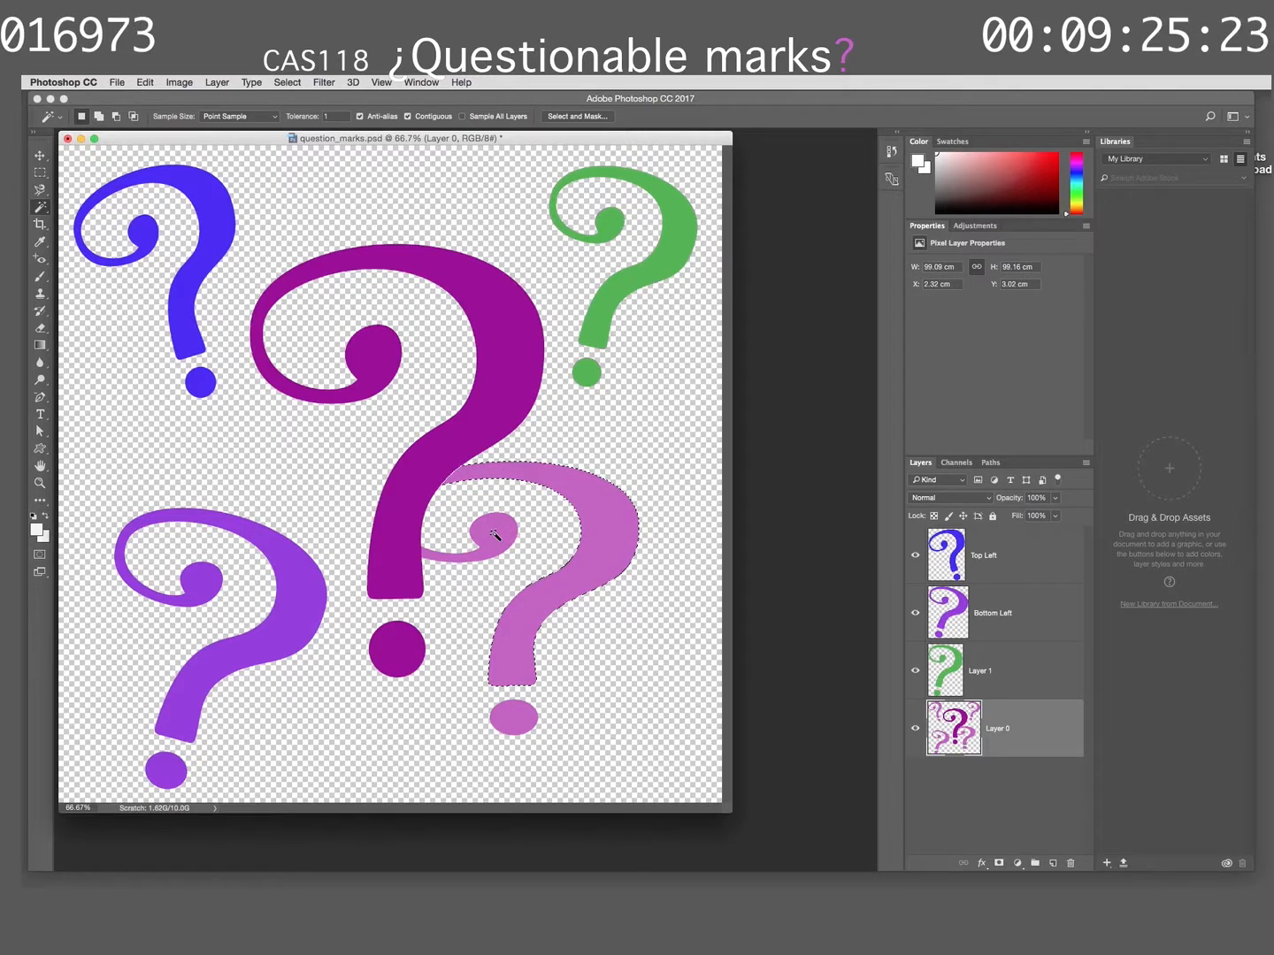
shift+click(495, 534)
shift+click(513, 716)
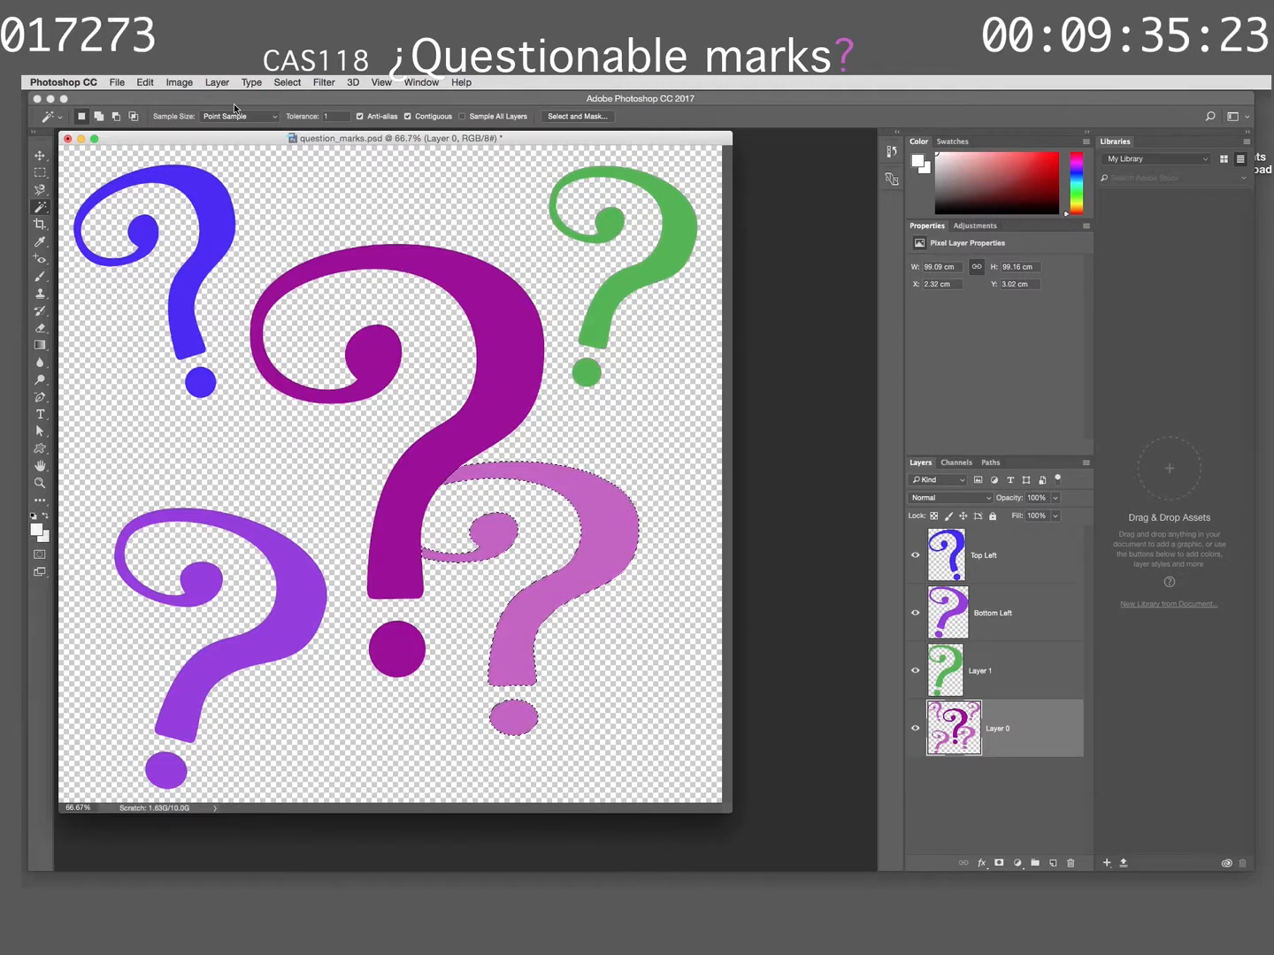
Copy the selected lower-right question mark to a new layer with Layer Via Copy
click(217, 83)
mouse_move(234, 124)
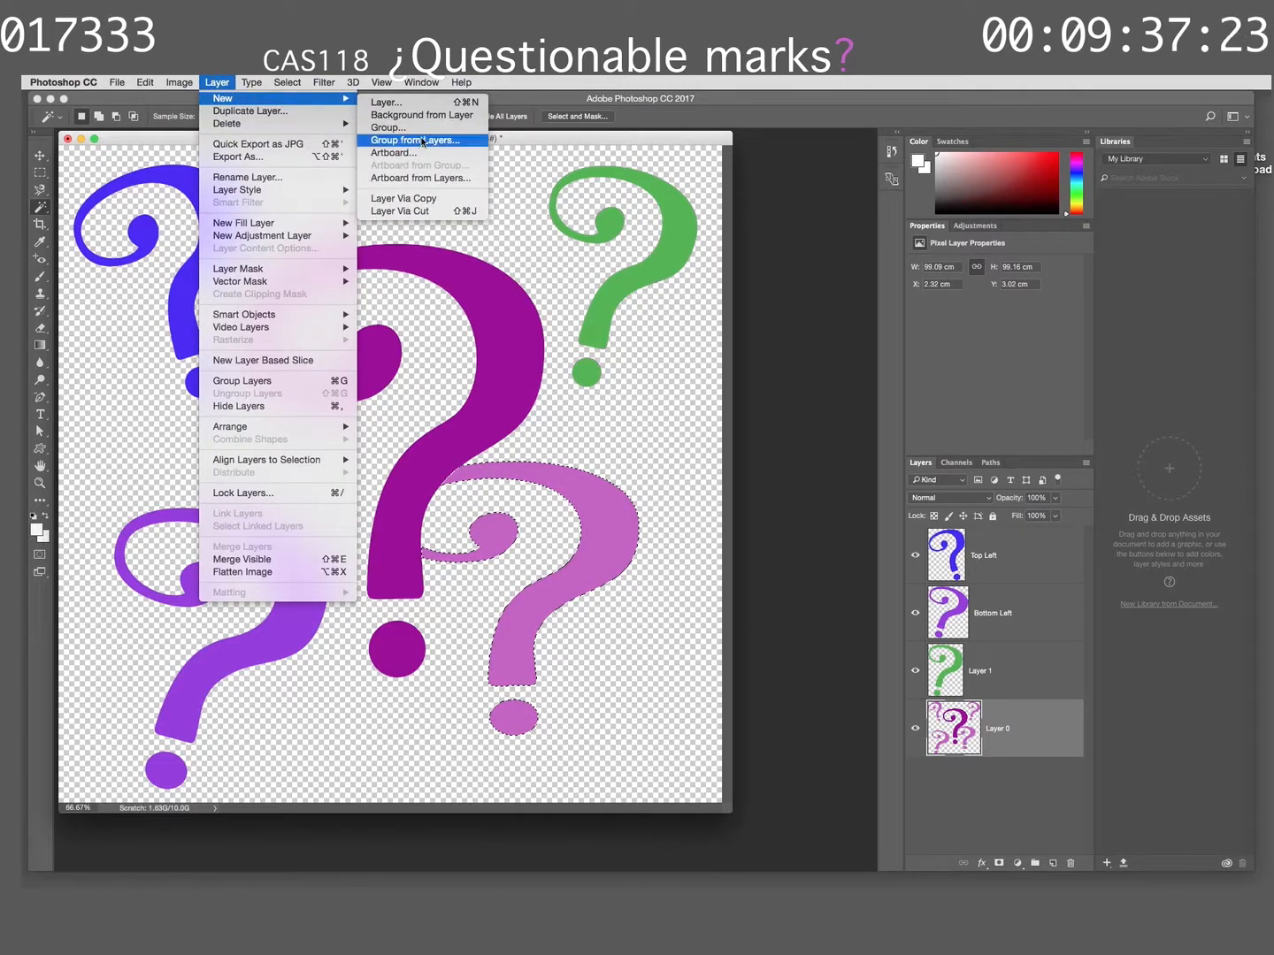
click(445, 199)
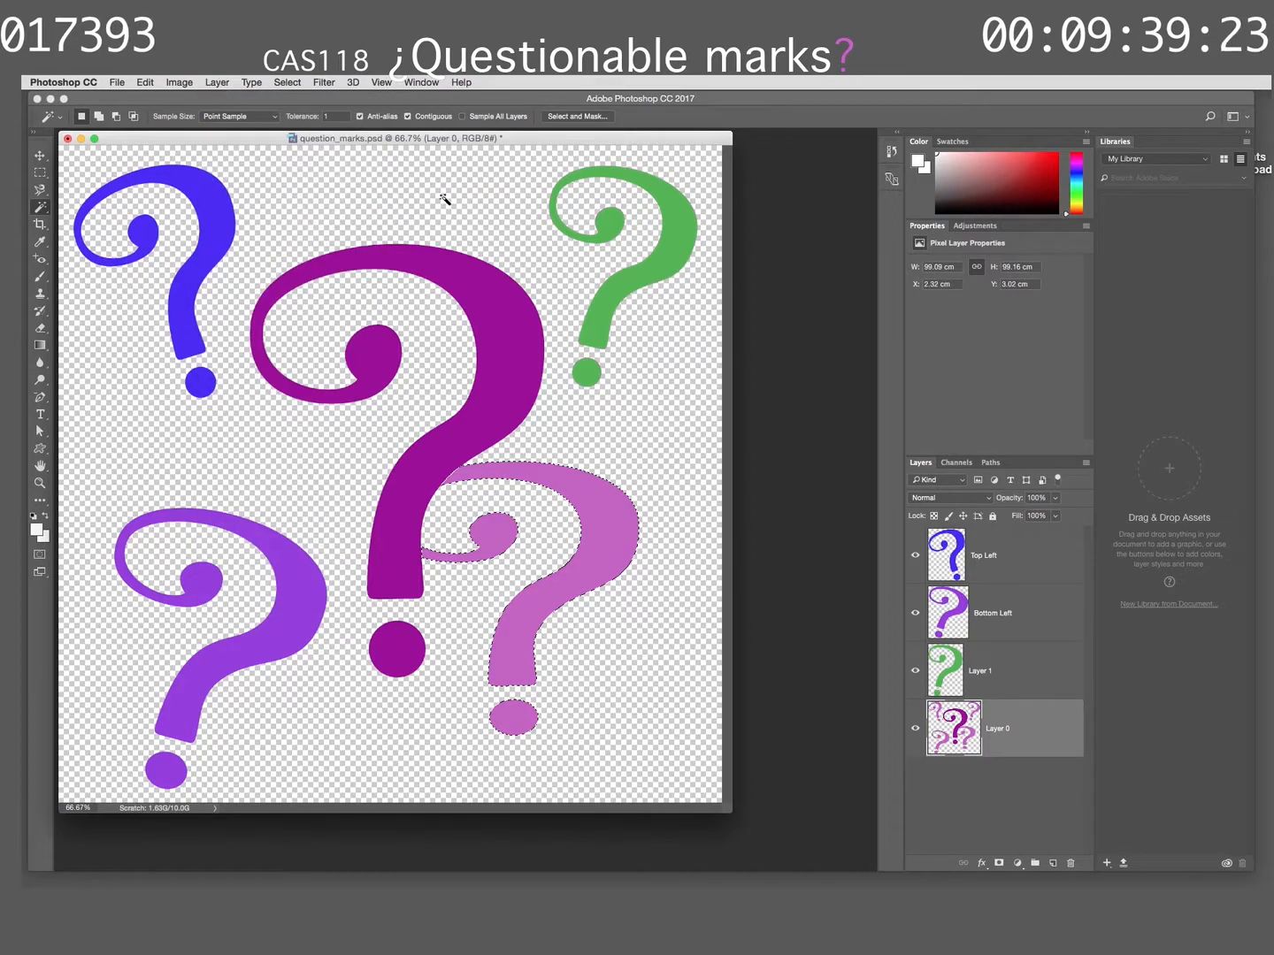
Rename the green question mark's layer as Top Right
double_click(979, 672)
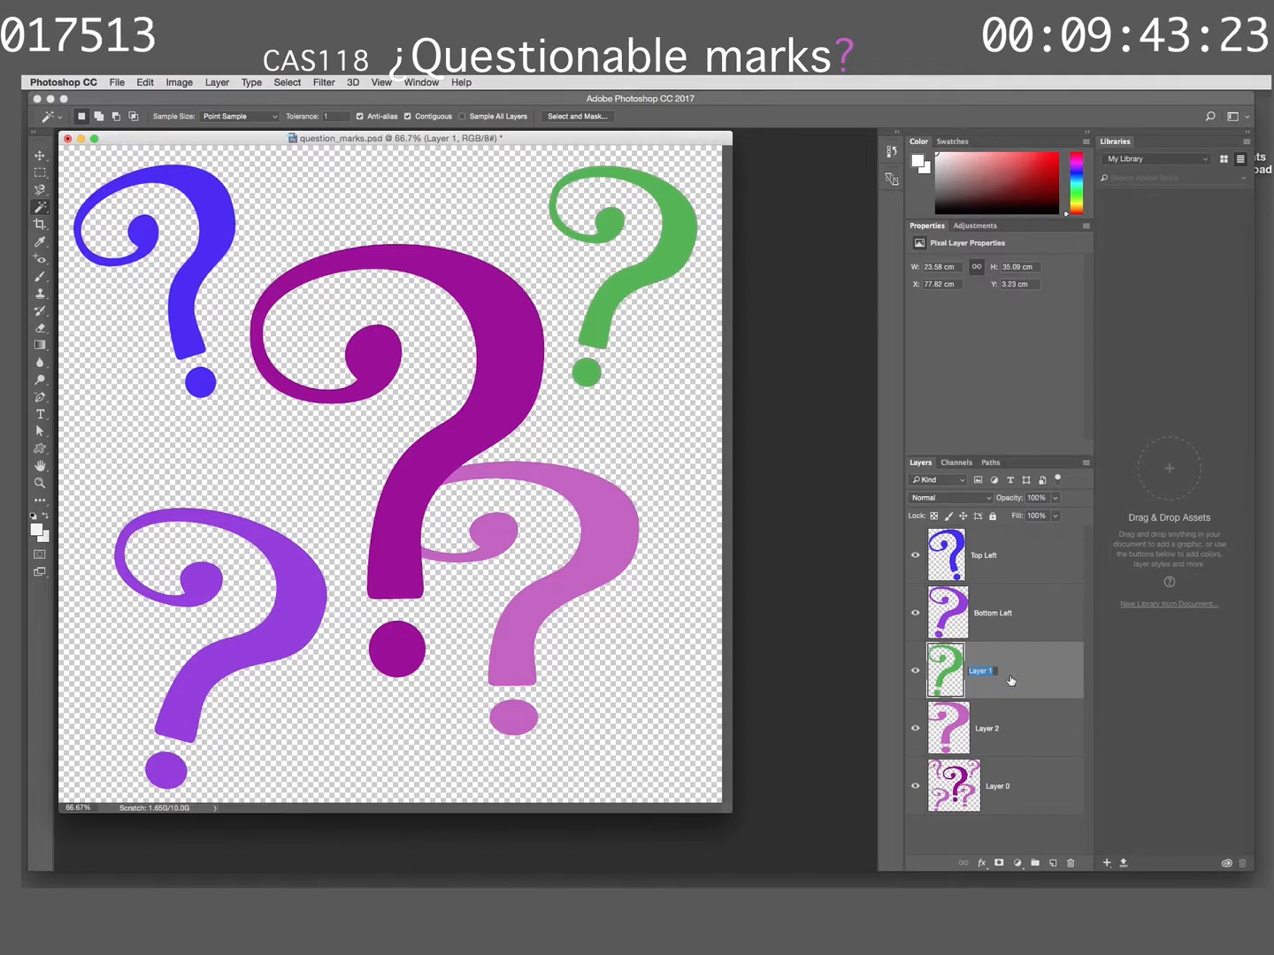
text(Top Right)
key(Return)
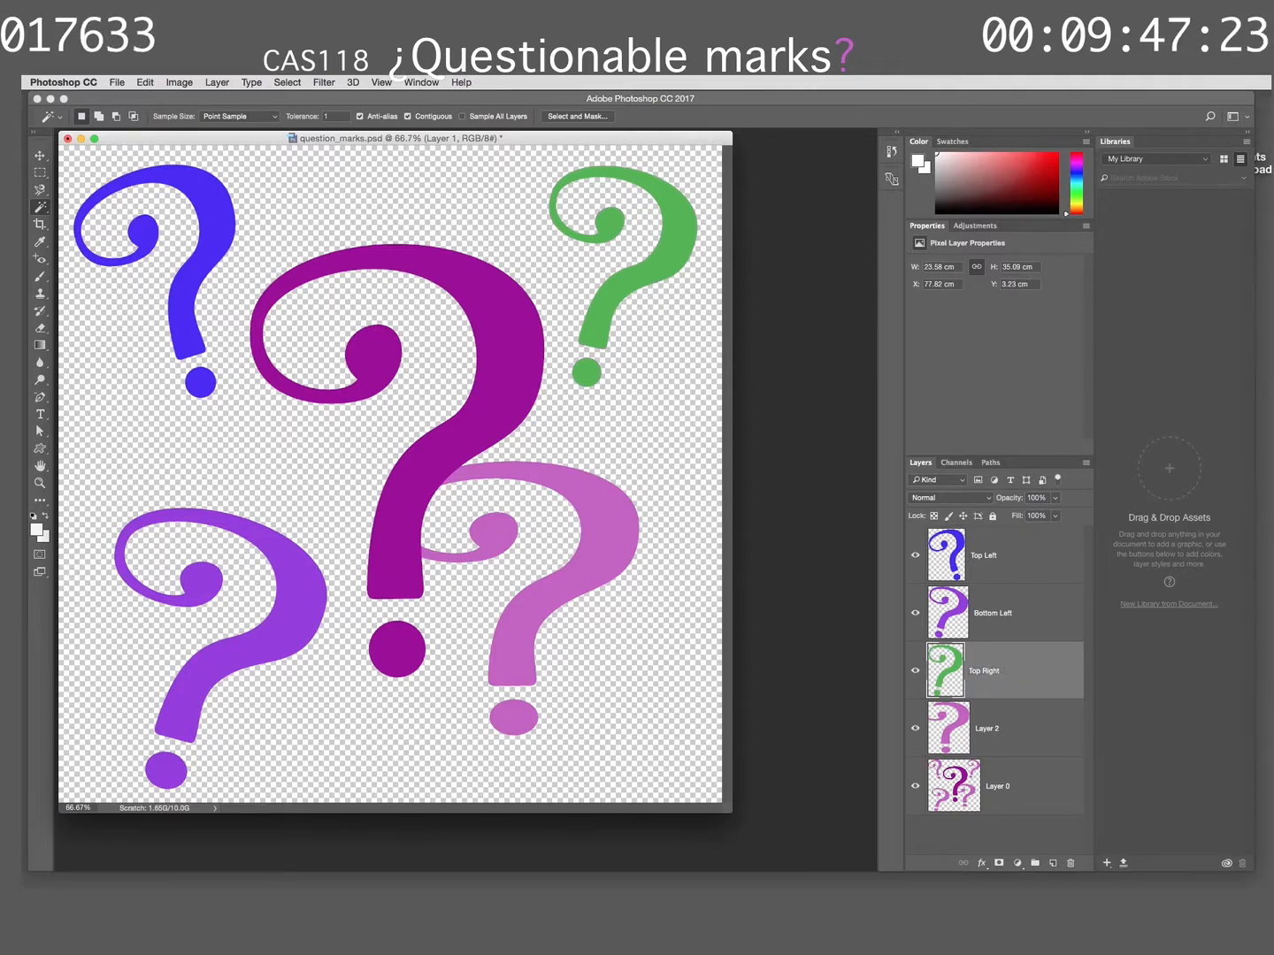
Recolour the lower-right question mark on its copied layer with a Gradient Map using the Spectrum preset
click(991, 733)
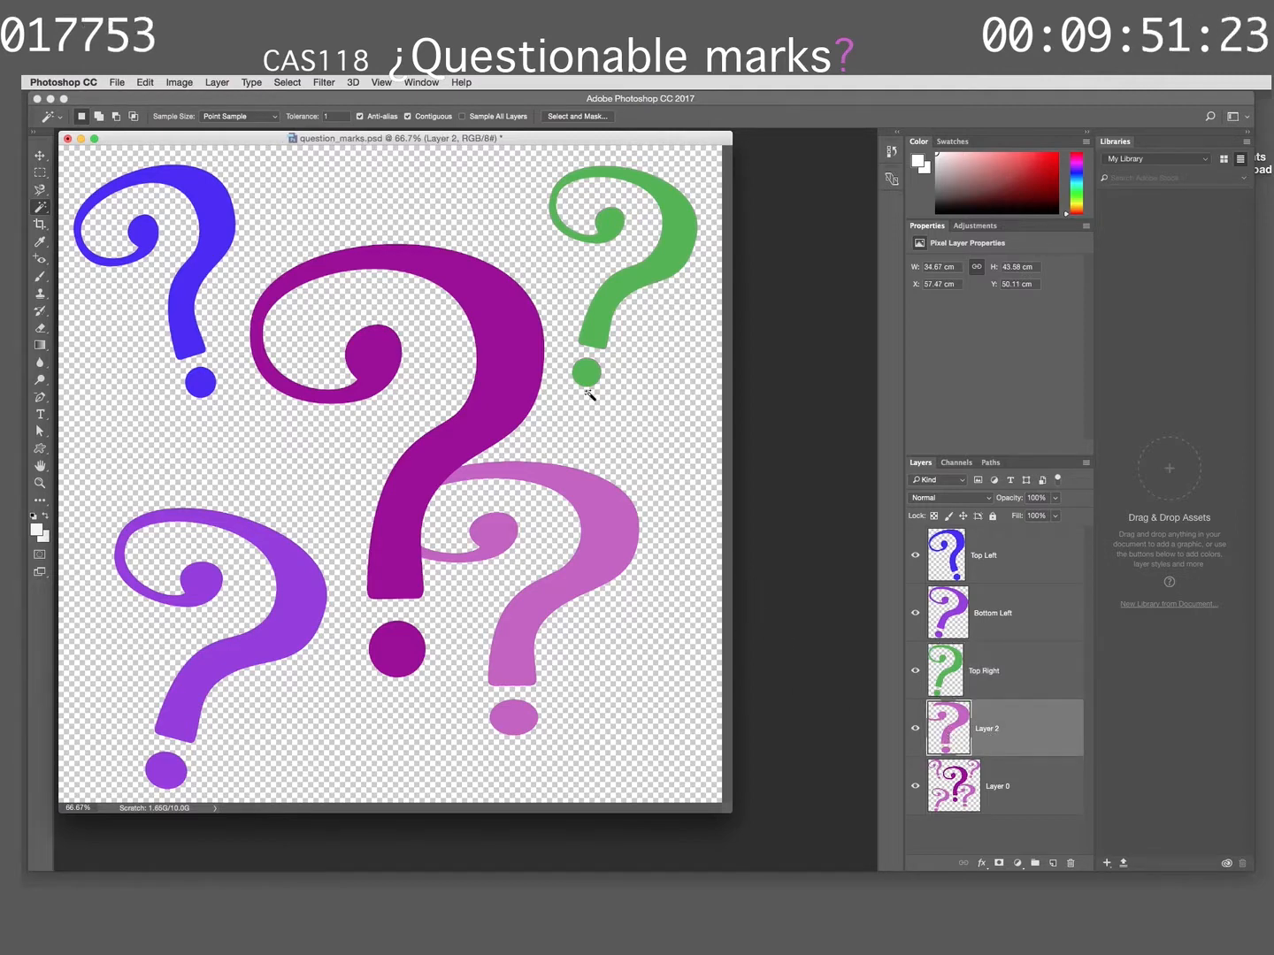
click(178, 83)
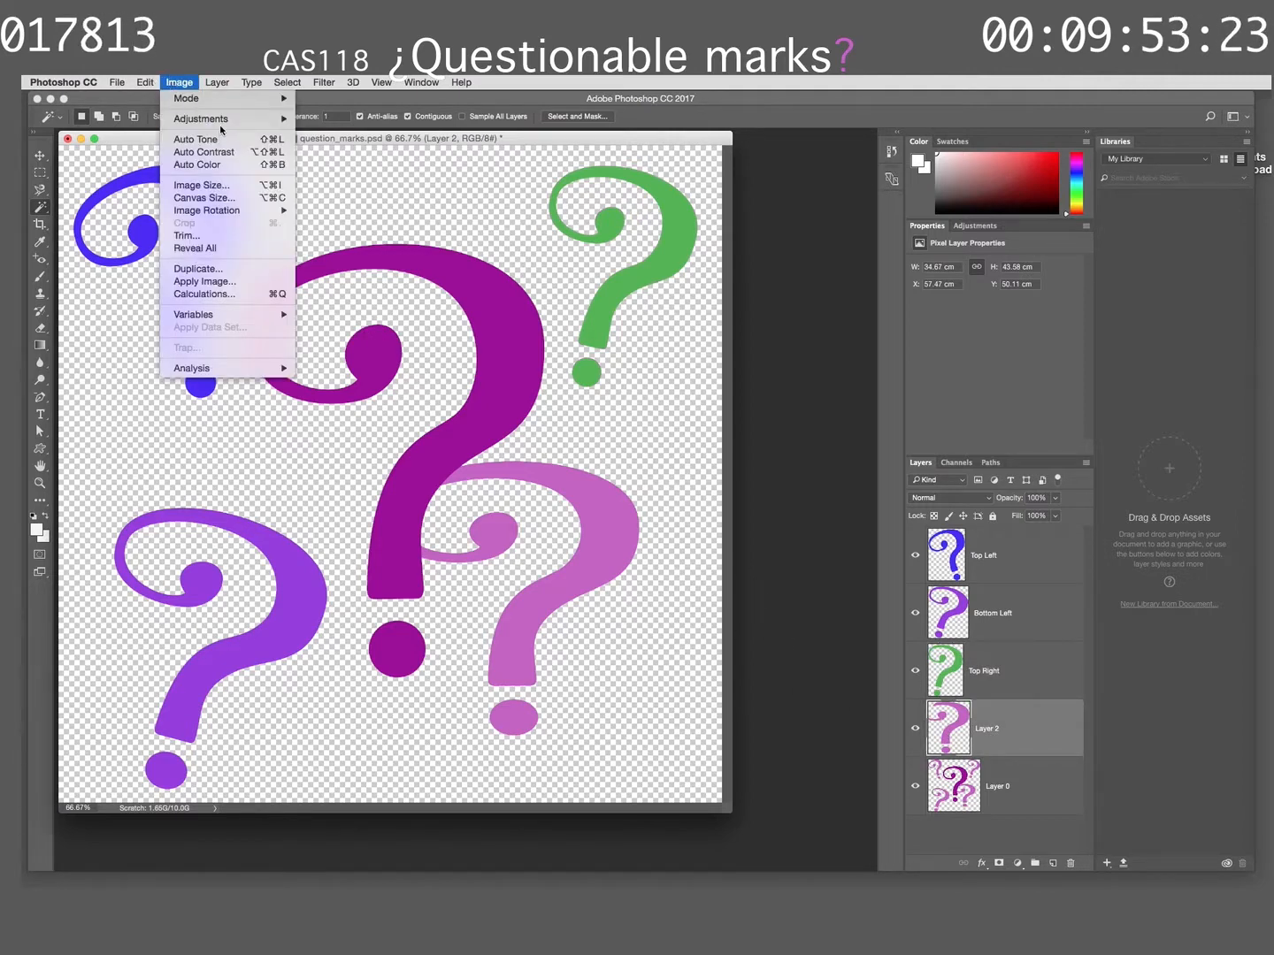
mouse_move(221, 121)
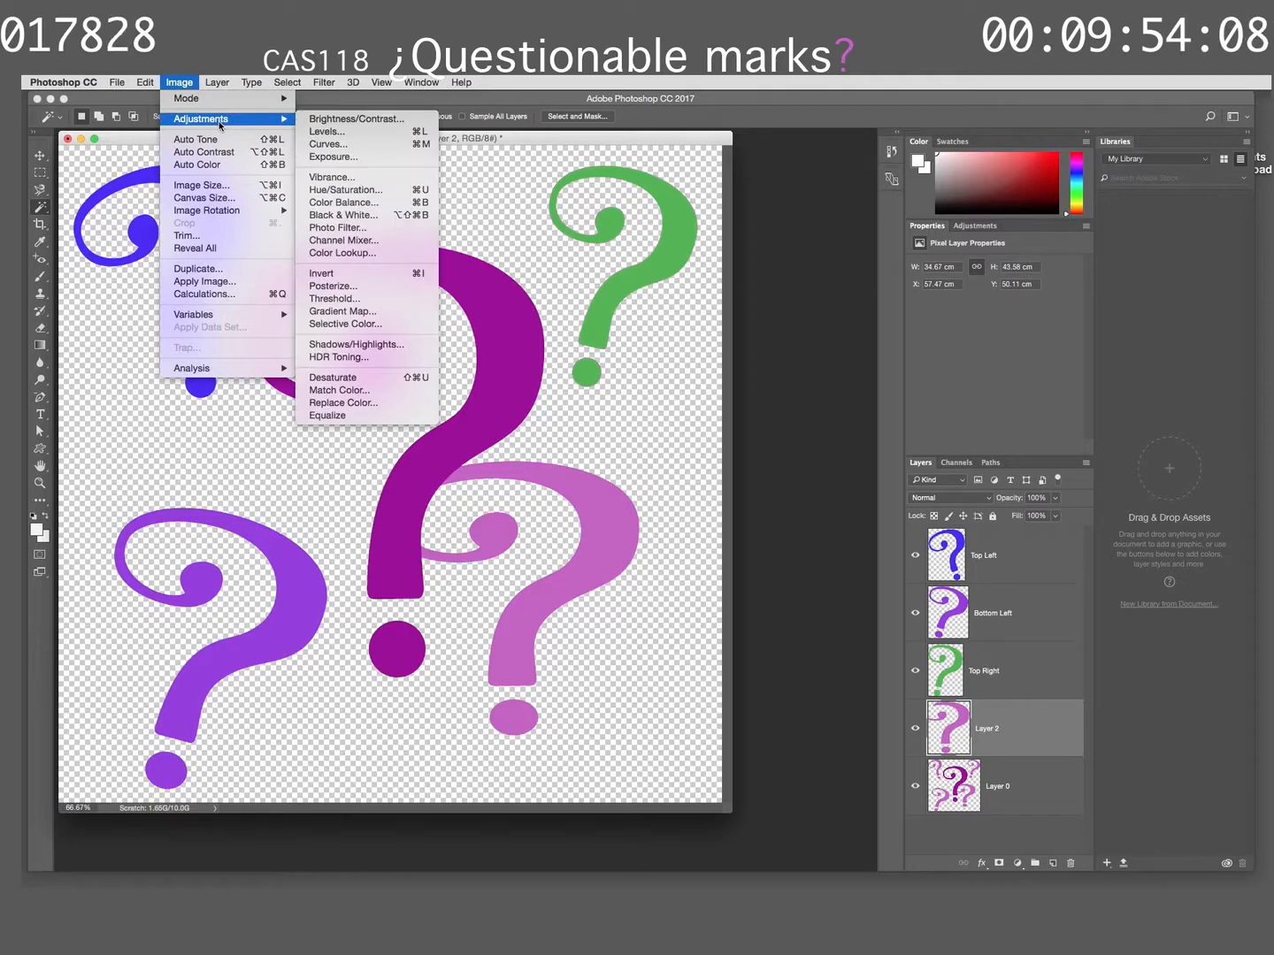
click(375, 319)
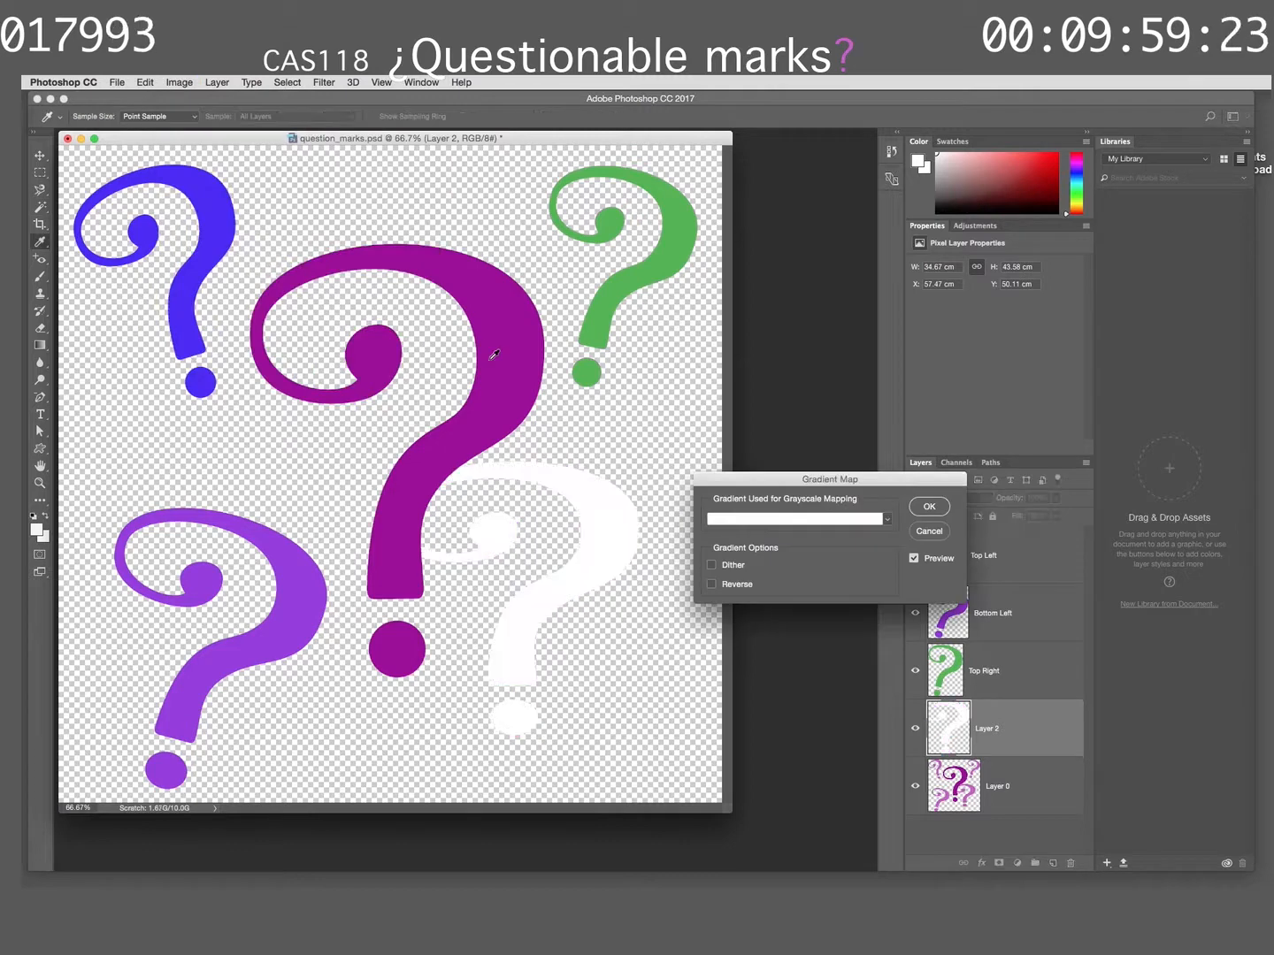
click(796, 520)
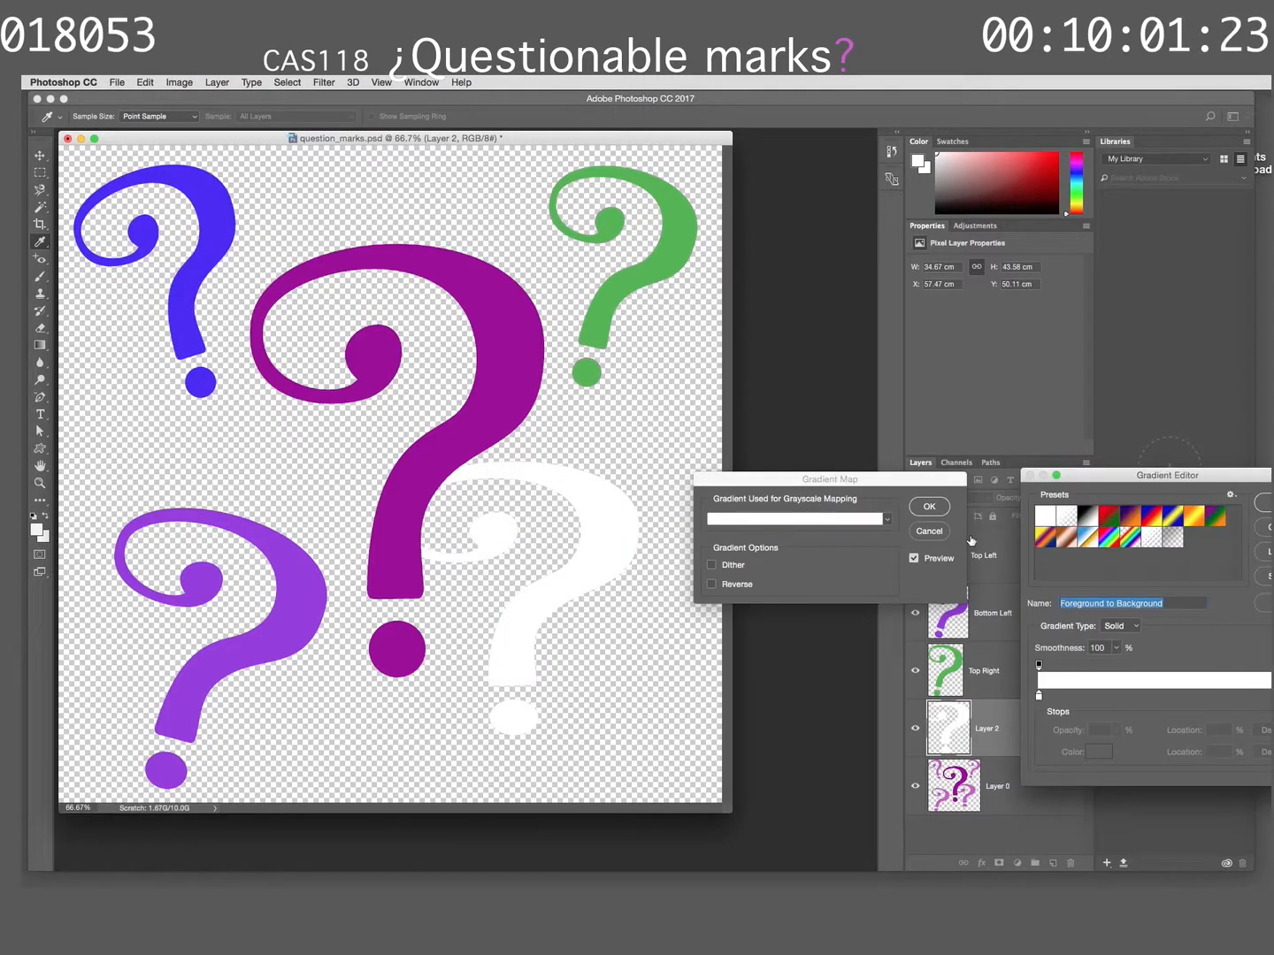
click(1130, 537)
click(1107, 537)
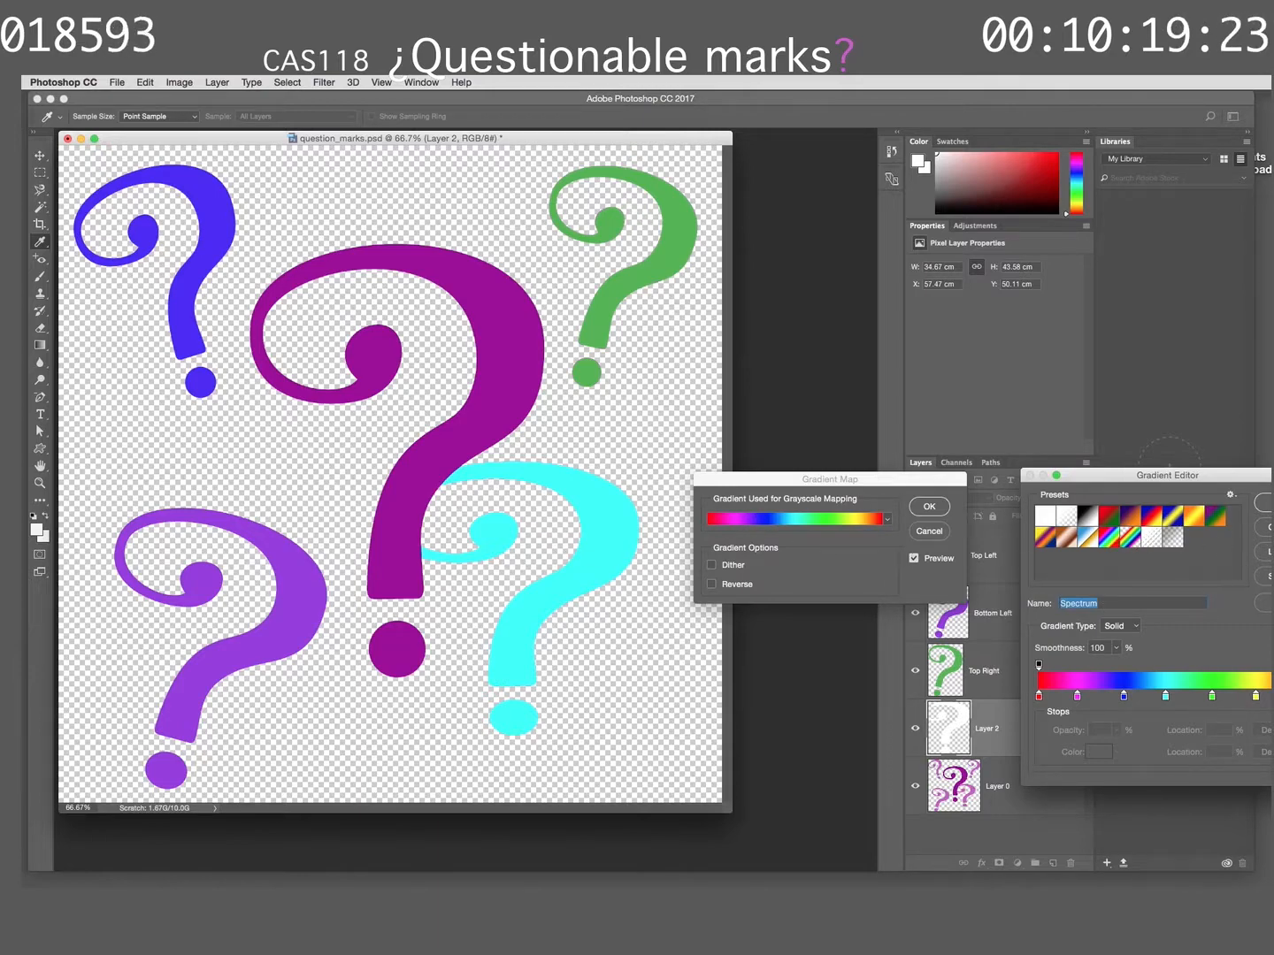
click(1264, 506)
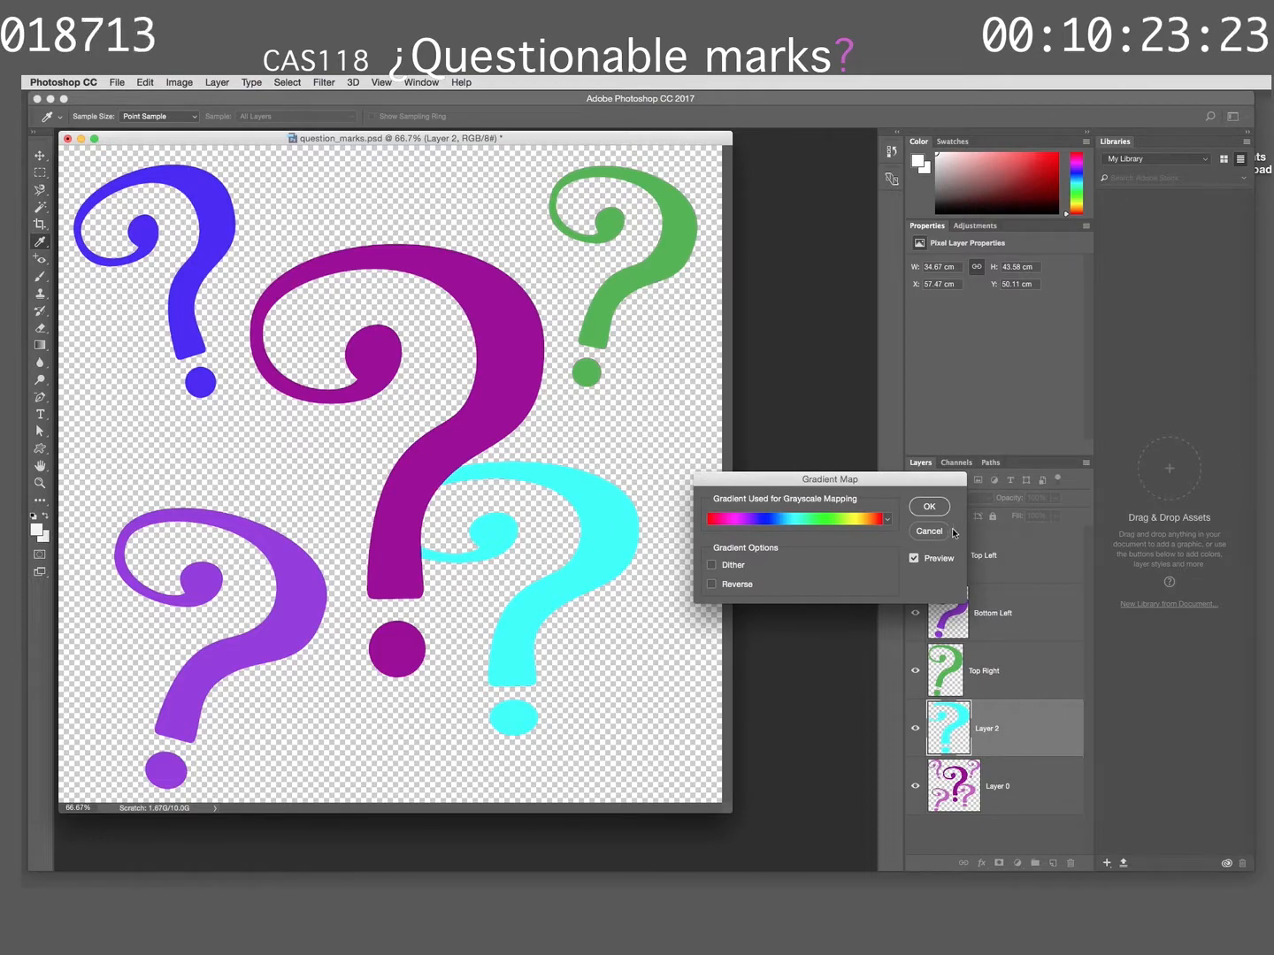
click(930, 506)
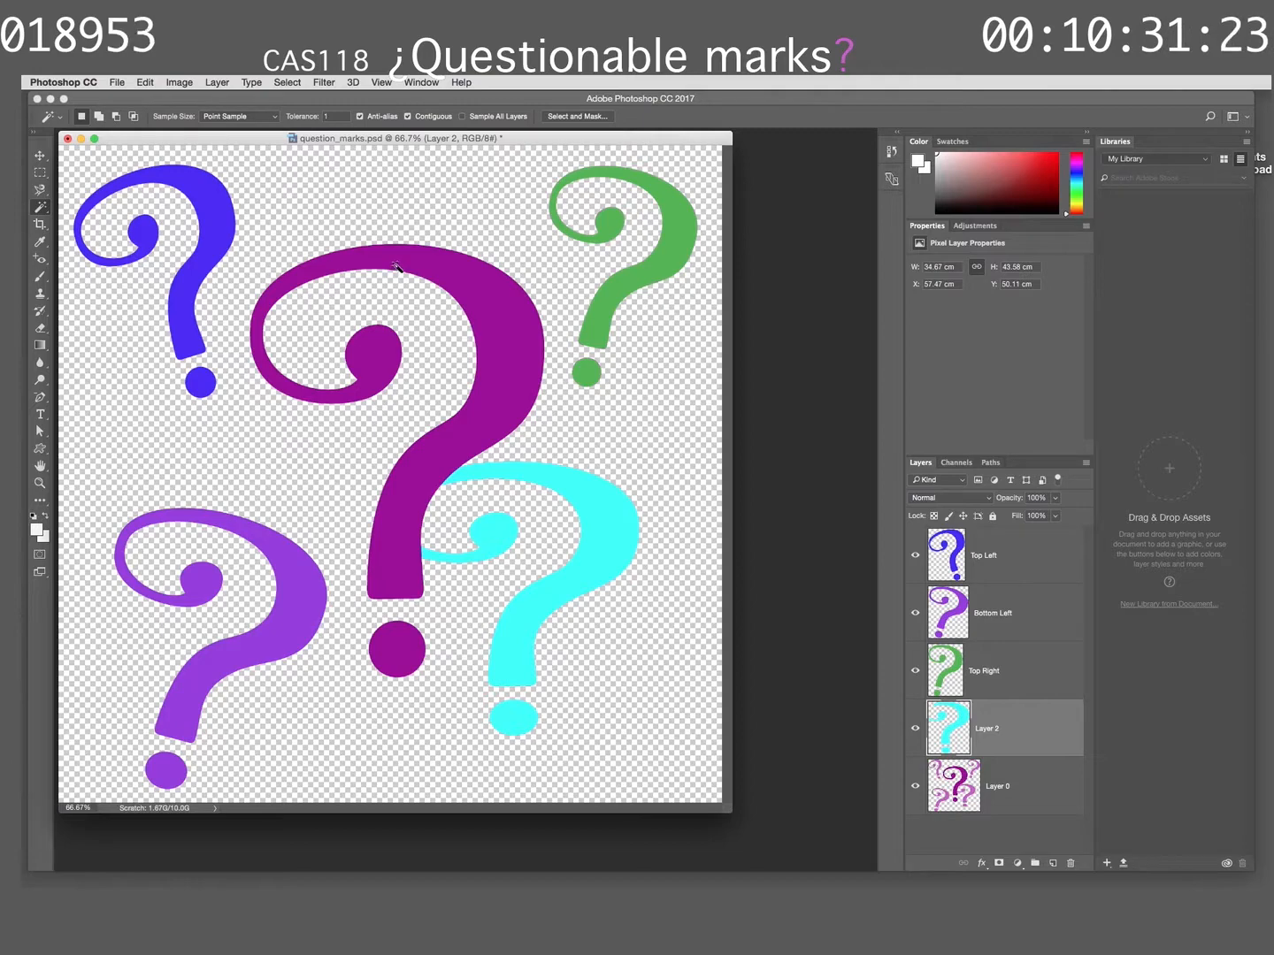
Select the large central question mark and its dot on Layer 0 and copy them to a new layer with Layer Via Copy
click(973, 791)
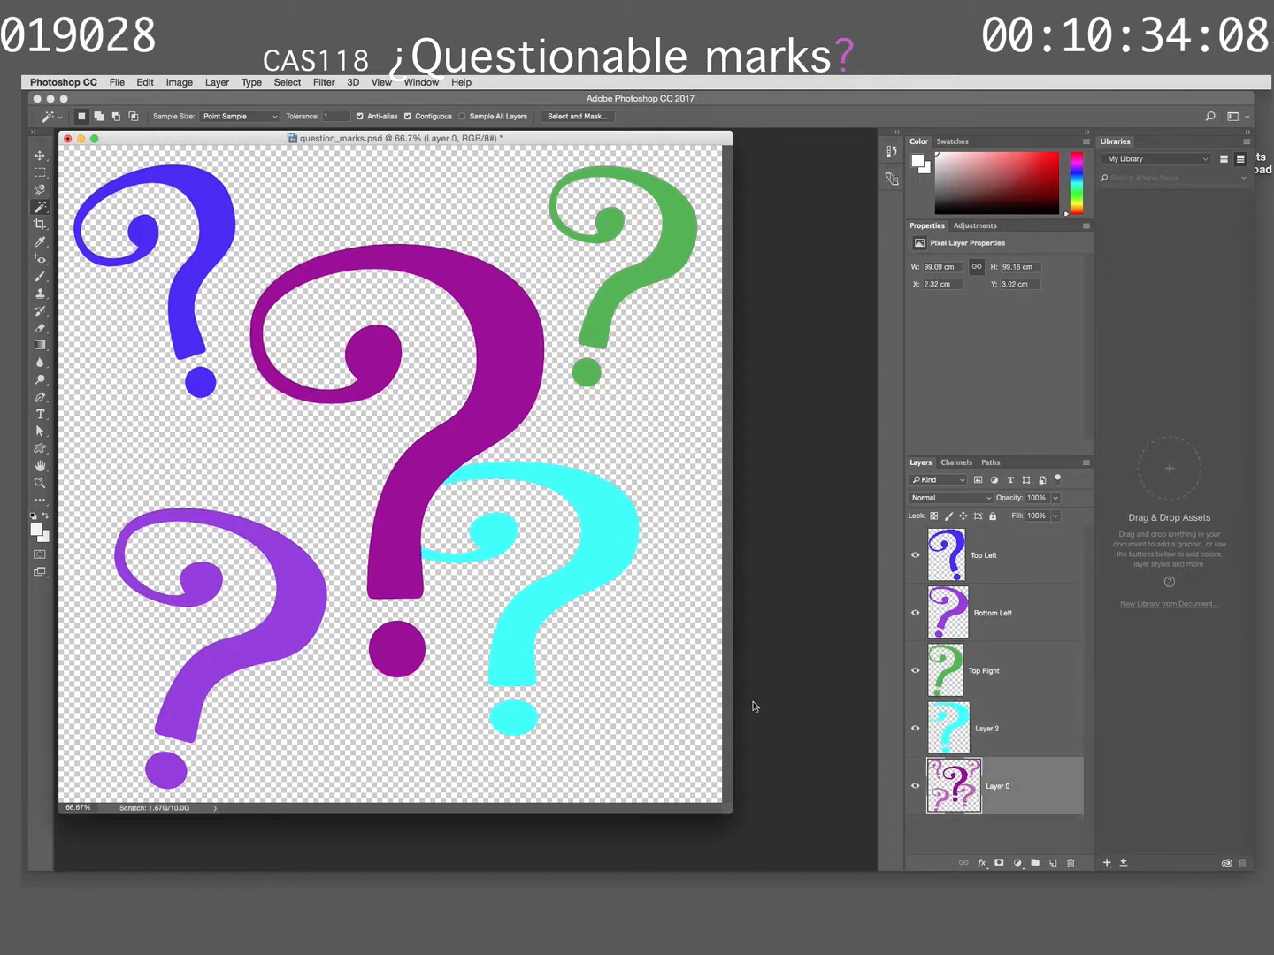
click(483, 423)
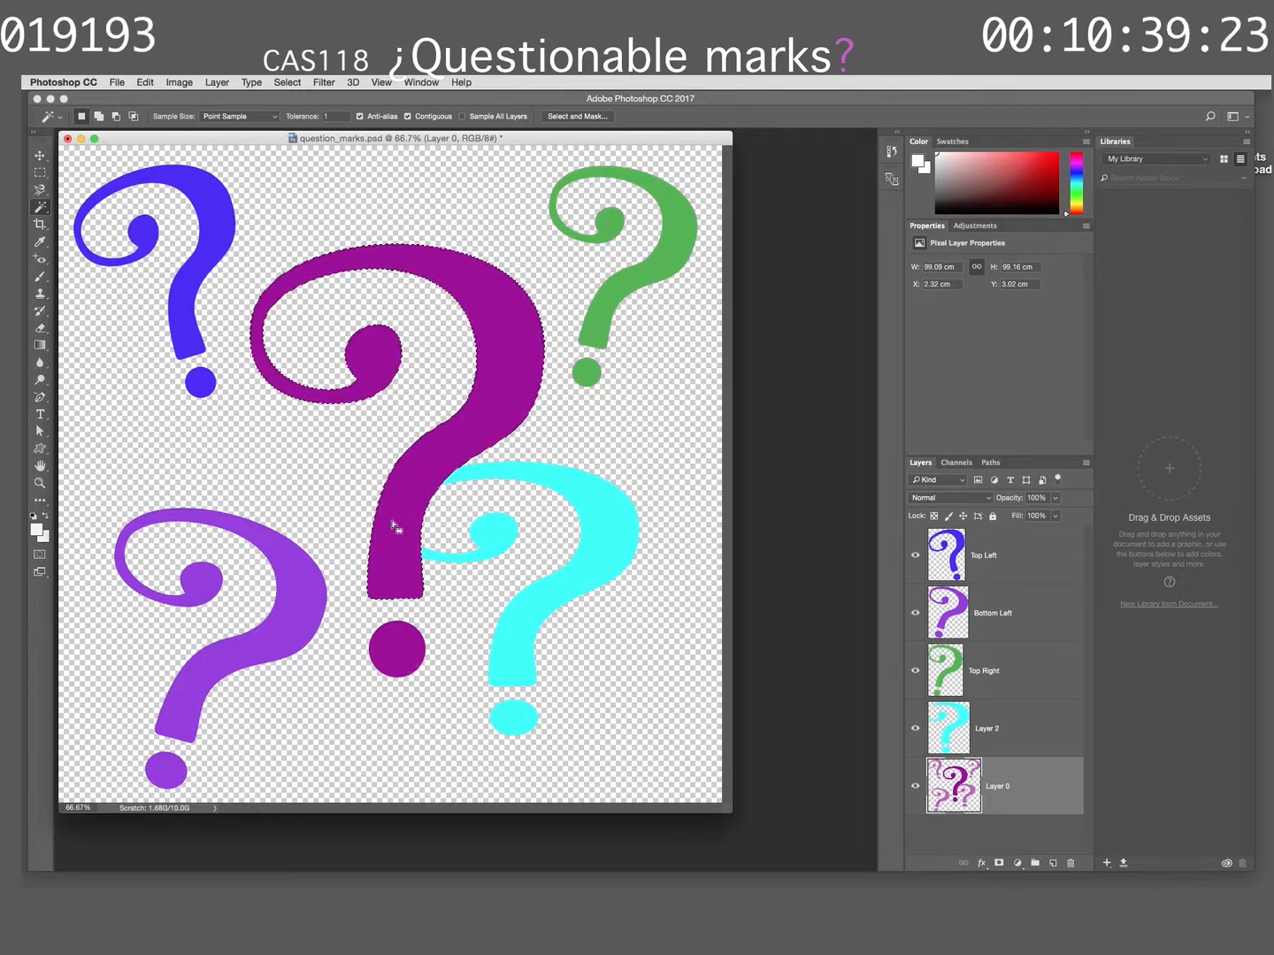
shift+click(400, 645)
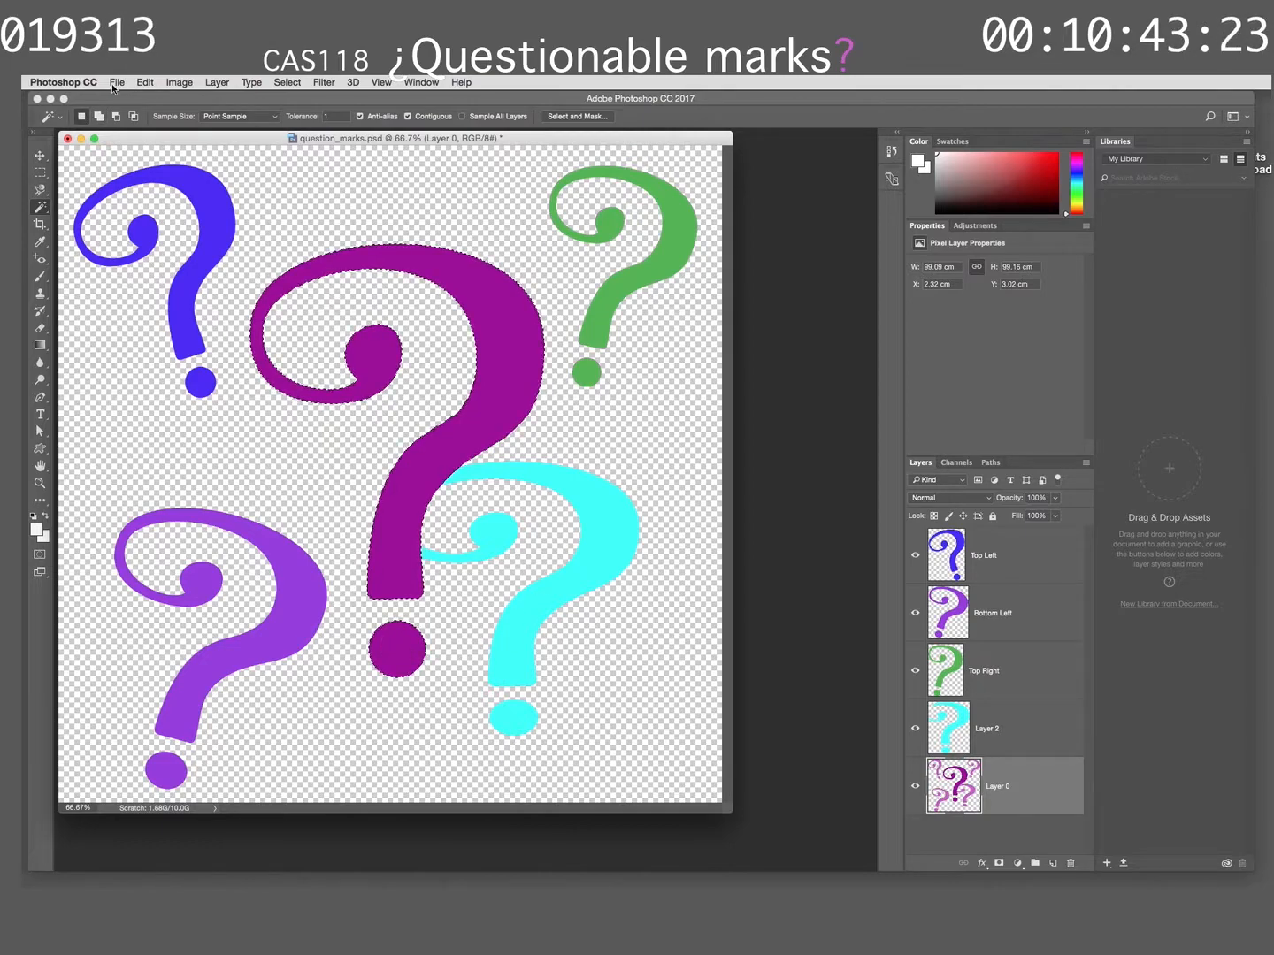
click(224, 83)
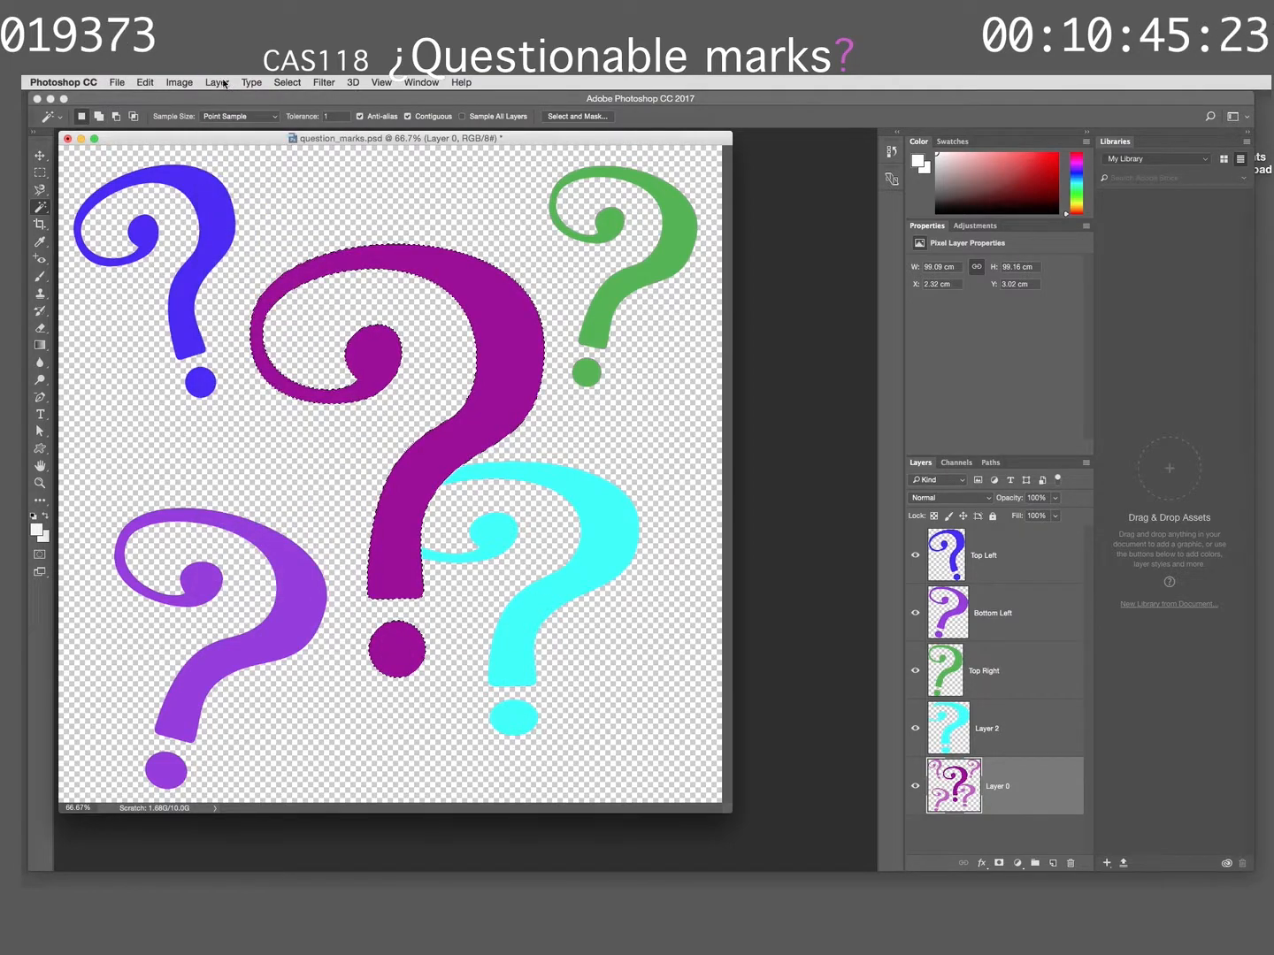
drag(223, 83, 318, 101)
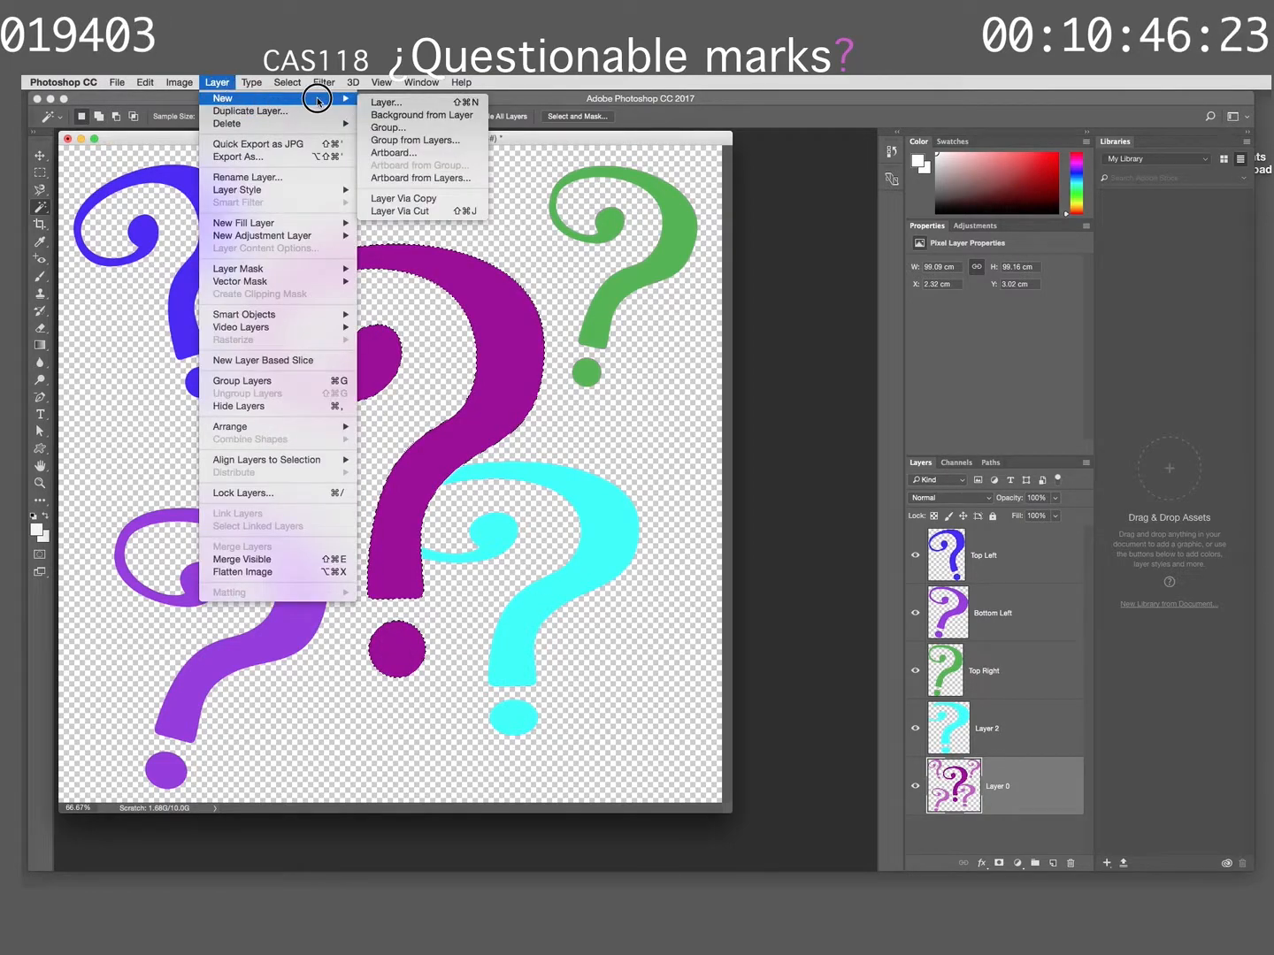
click(415, 201)
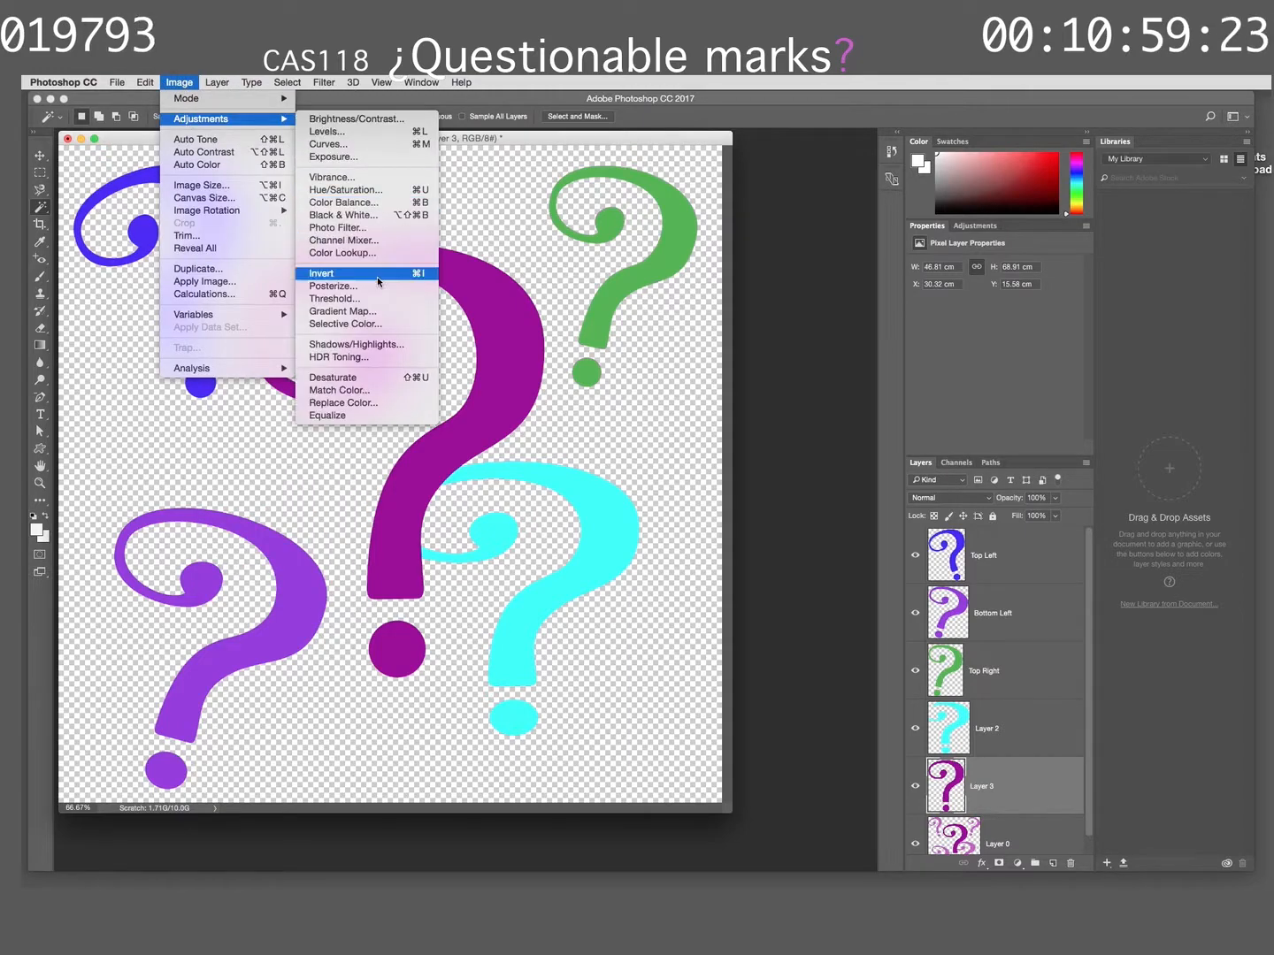
Recolour the central question mark's copy with Hue/Saturation, setting Hue to +84, Saturation to +100 and Lightness to +33
click(363, 191)
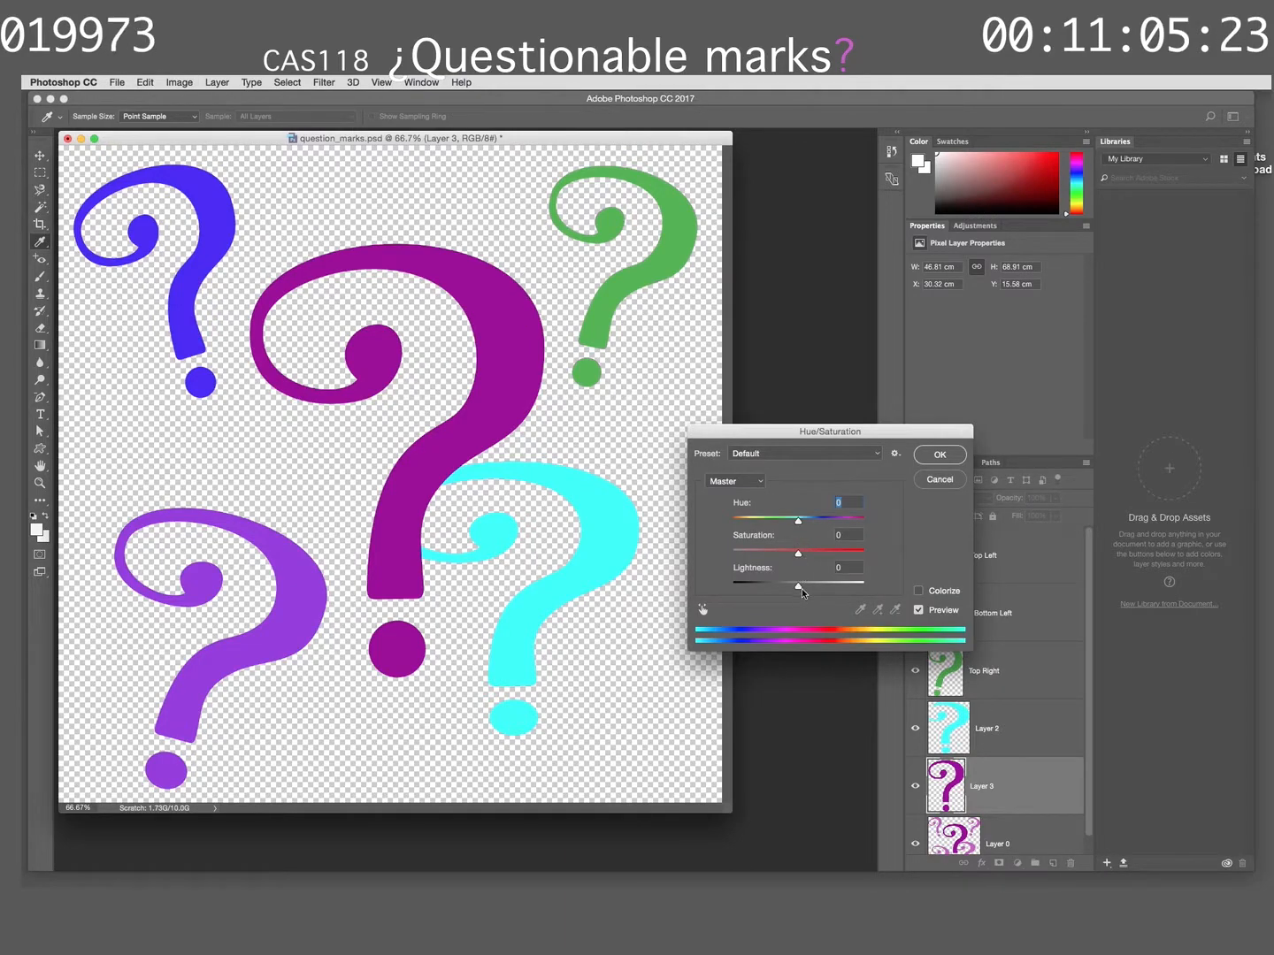
drag(805, 522, 708, 529)
drag(798, 552, 871, 553)
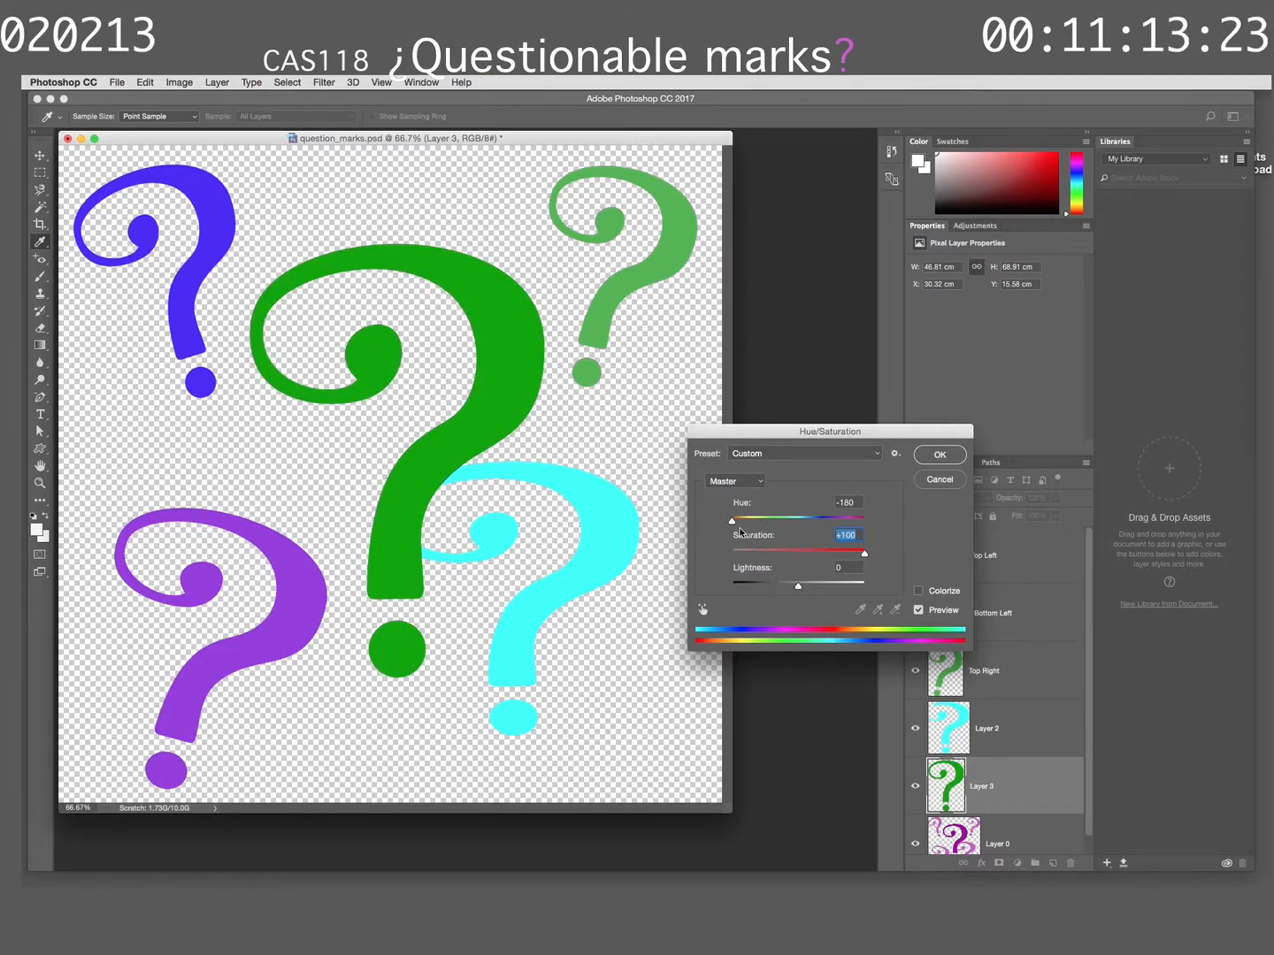
drag(732, 521, 839, 533)
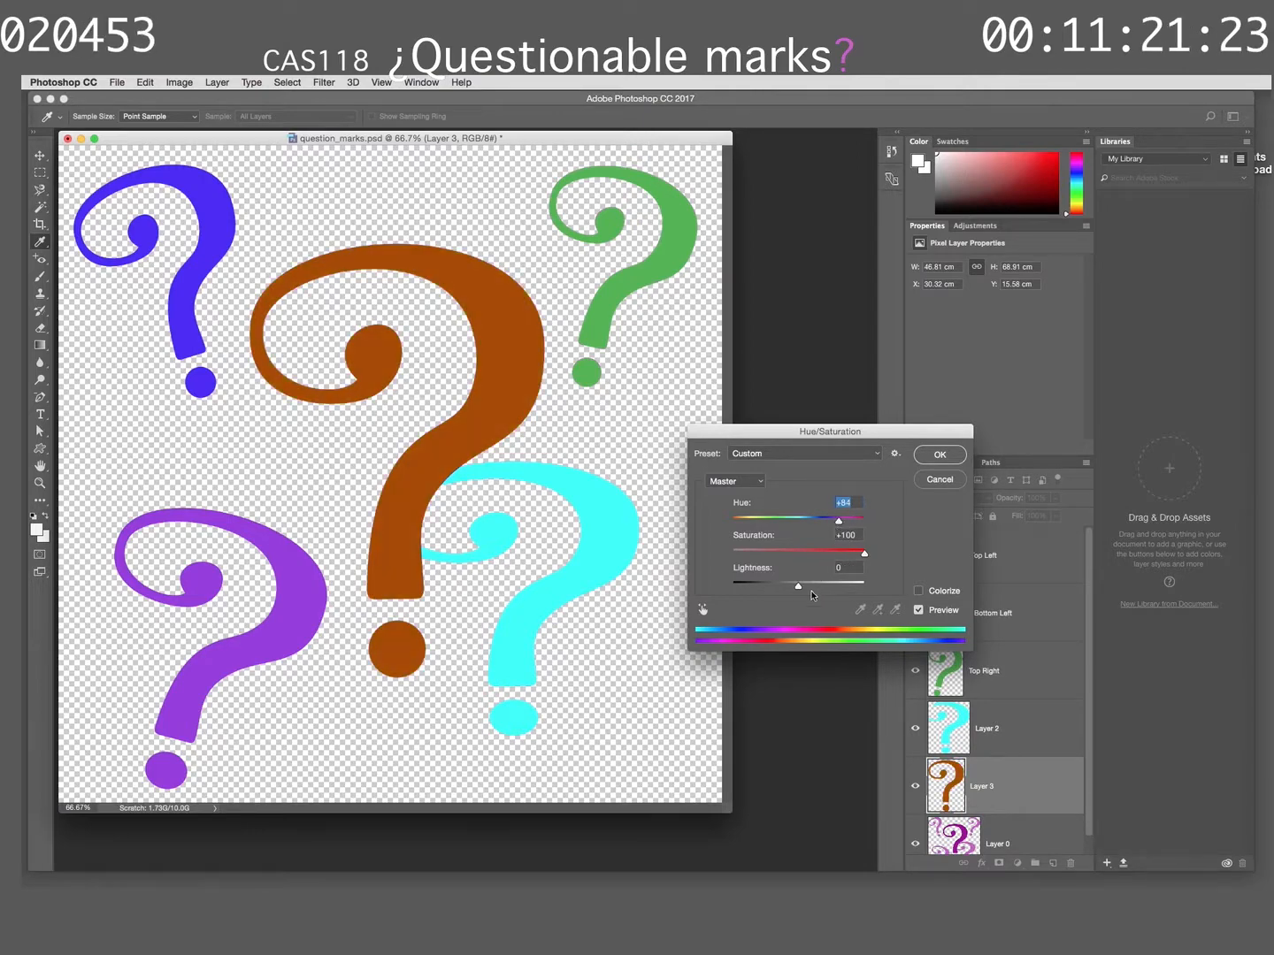
mouse_move(798, 585)
mouse_down()
mouse_move(851, 587)
mouse_move(819, 590)
mouse_up()
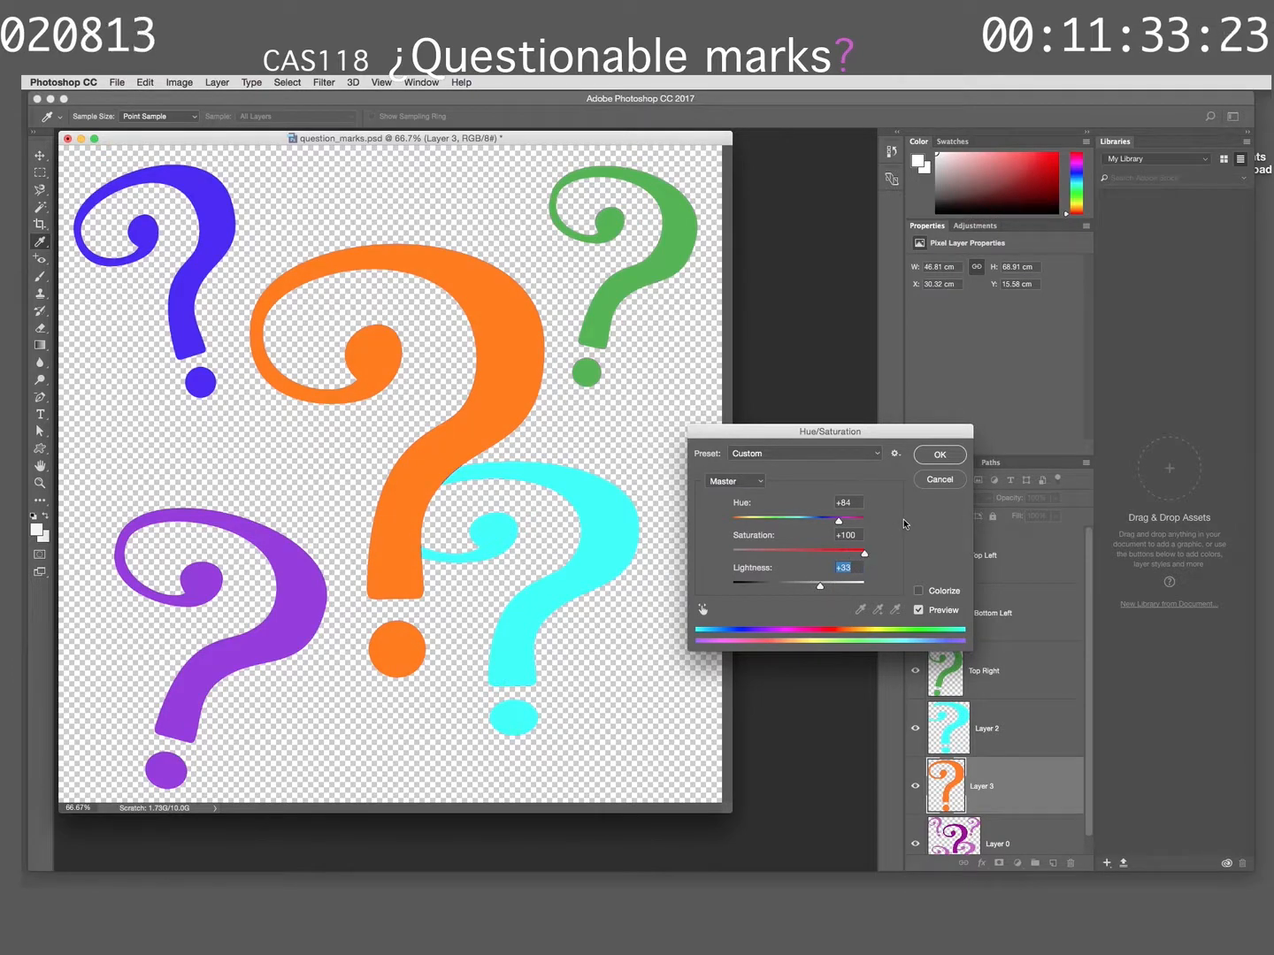
click(937, 456)
key(w)
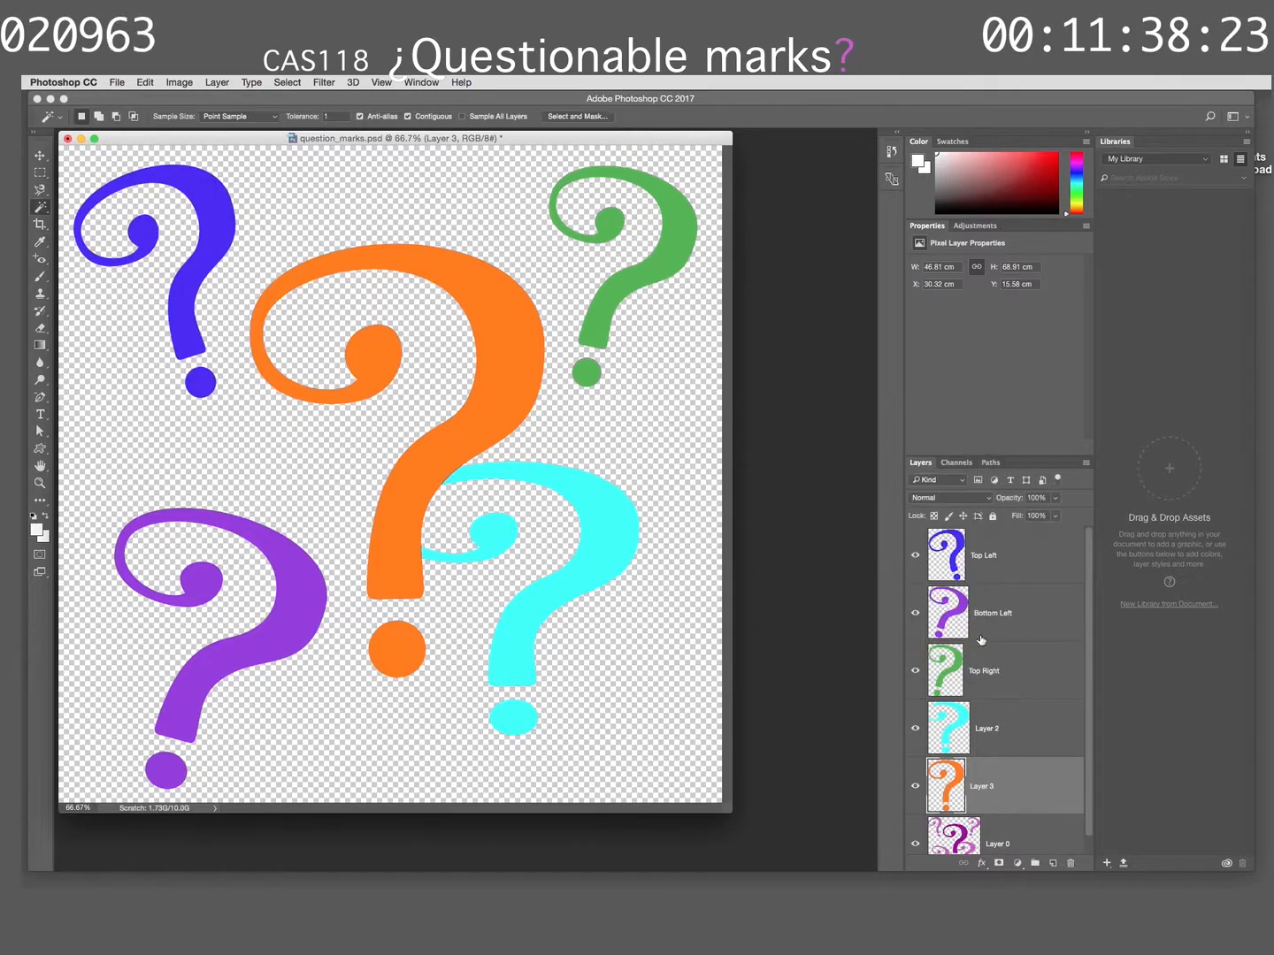
Rename the orange question mark's layer as Center
double_click(988, 787)
text(Ce)
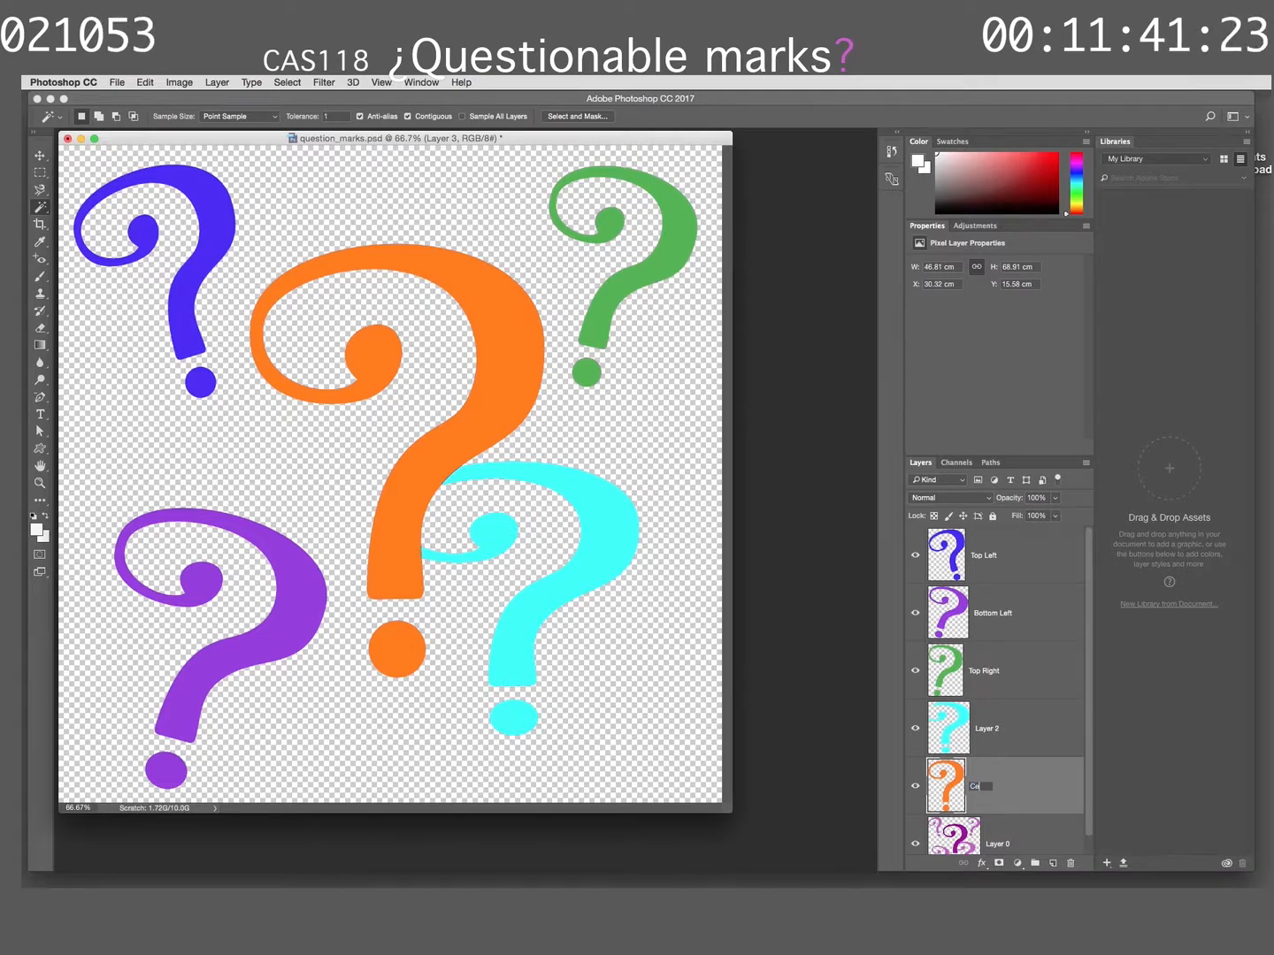
text(nter)
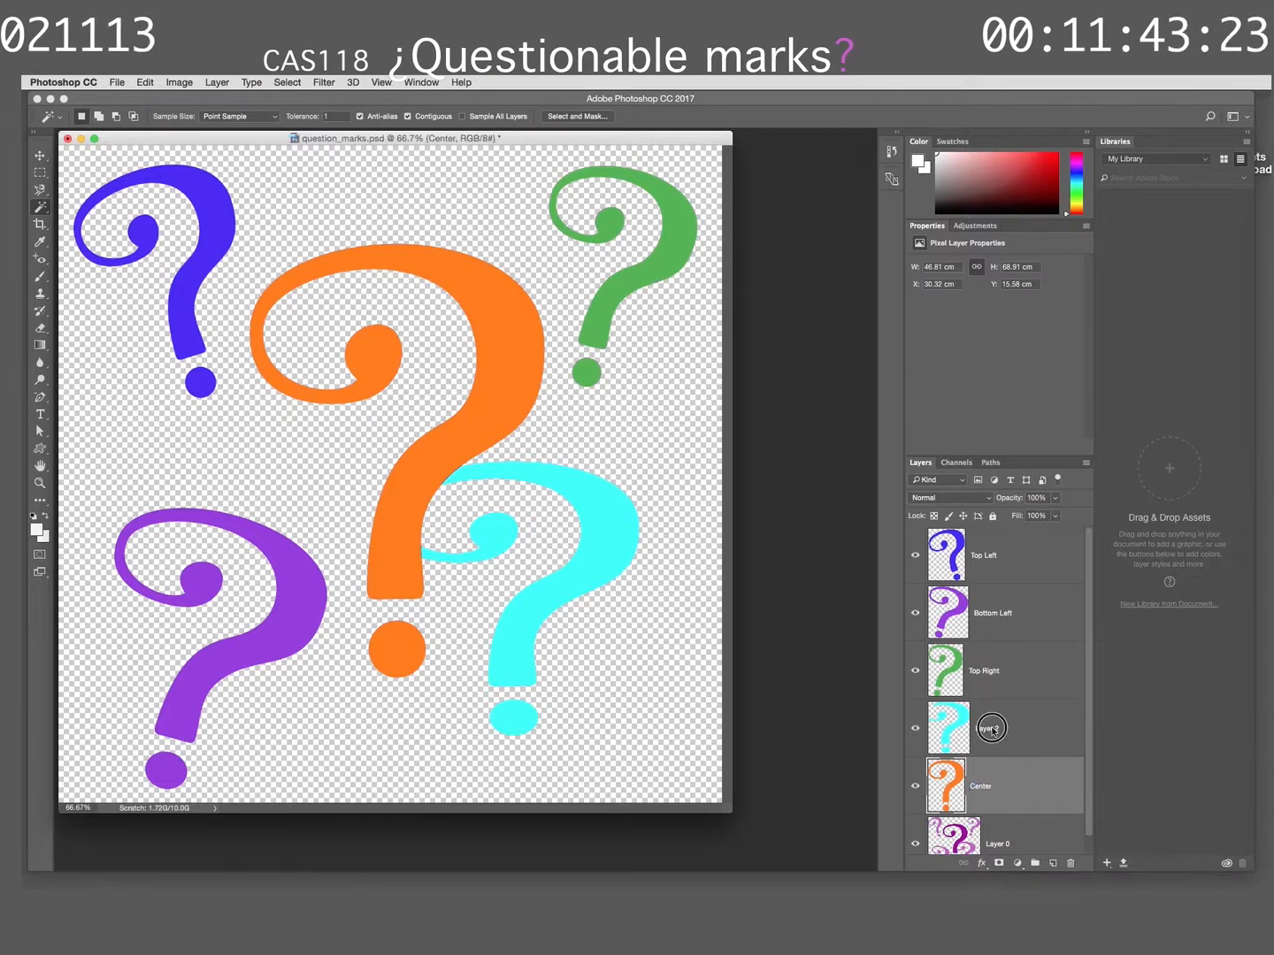
Rename the cyan question mark's layer as Bottom Right and make the Top Right layer active
double_click(988, 729)
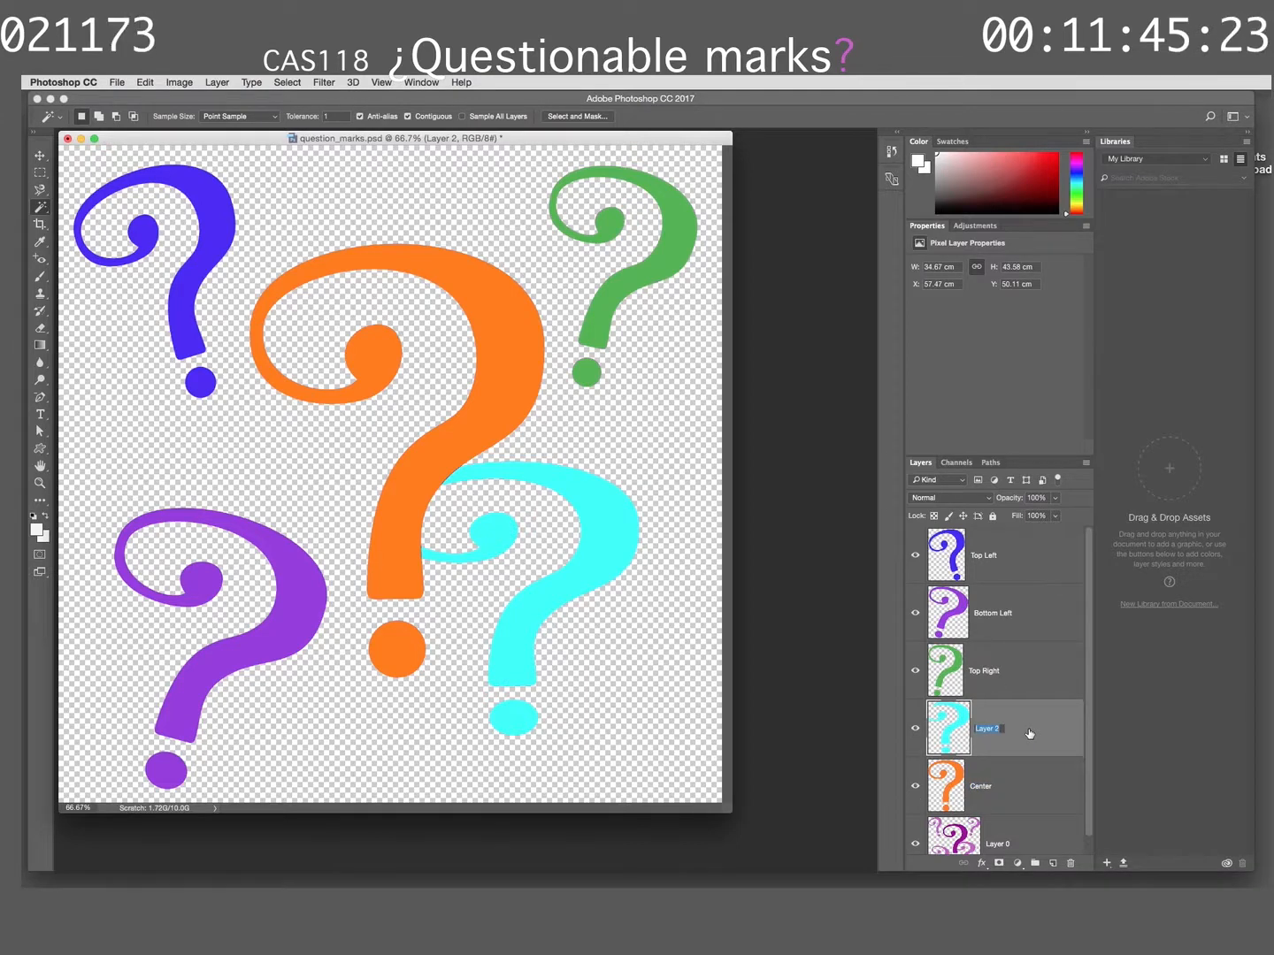
text(Botto)
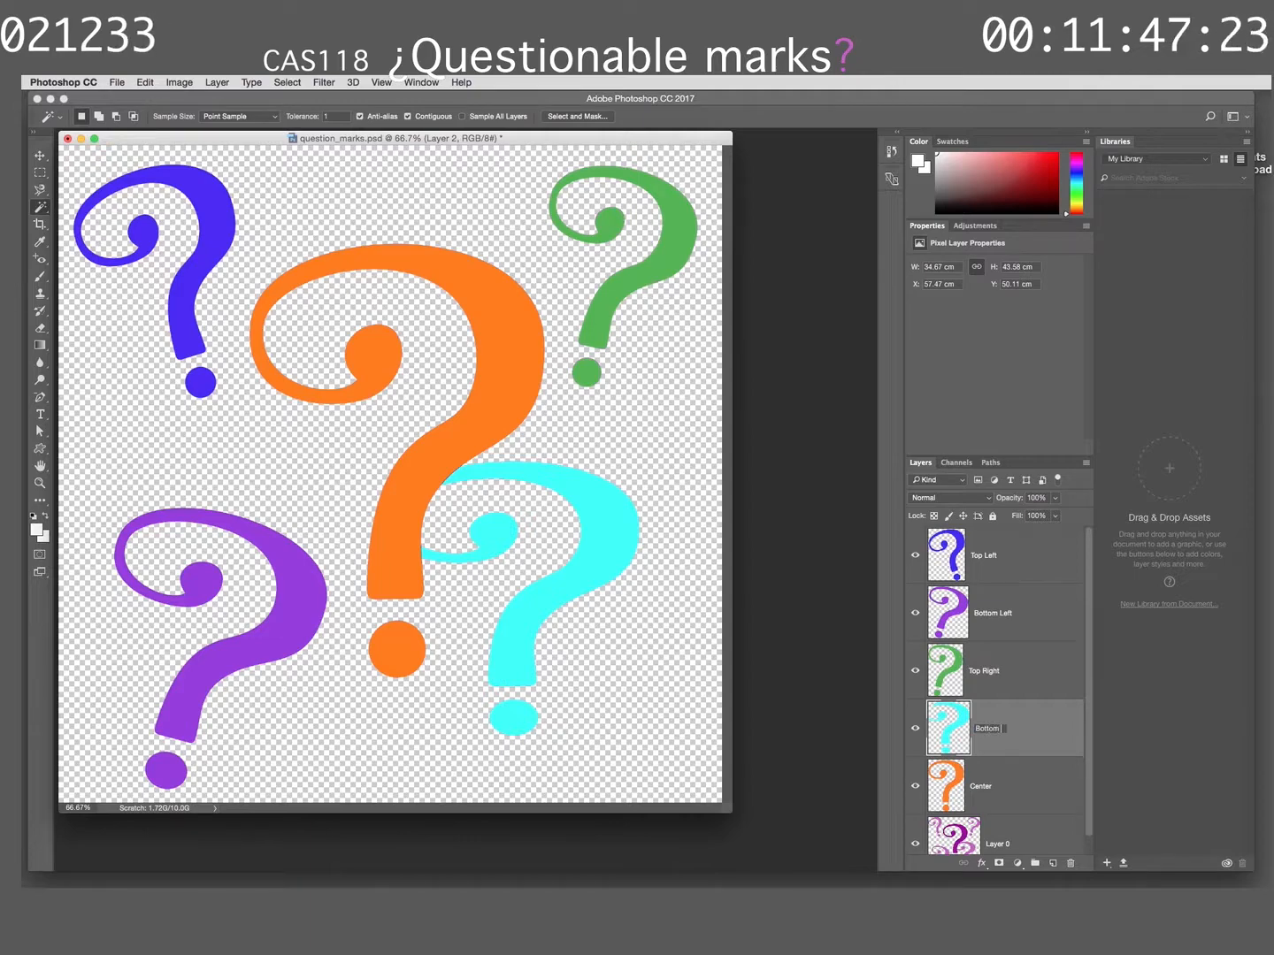
text(m)
key(Return)
text(Right)
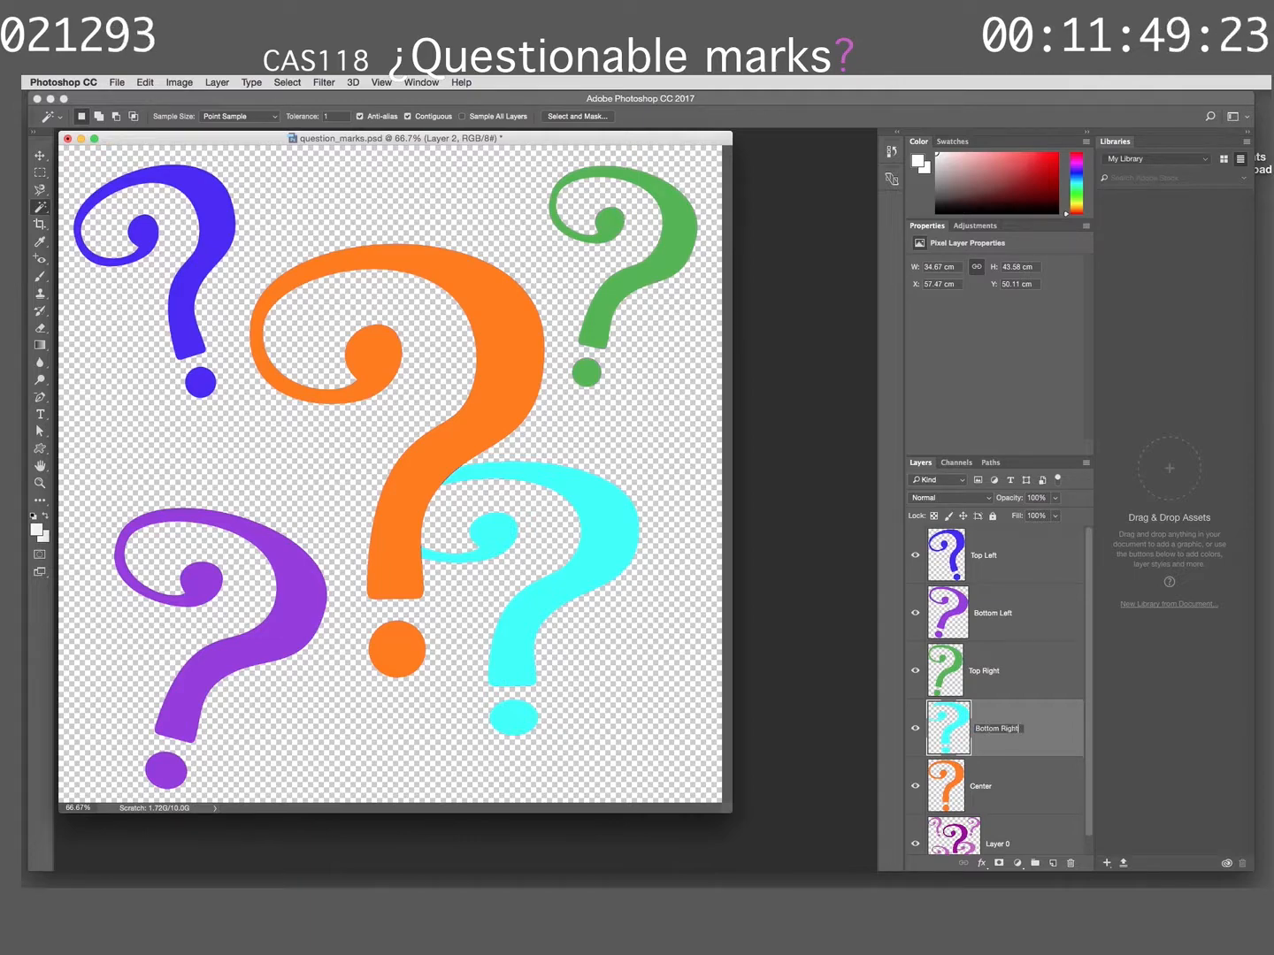
click(946, 693)
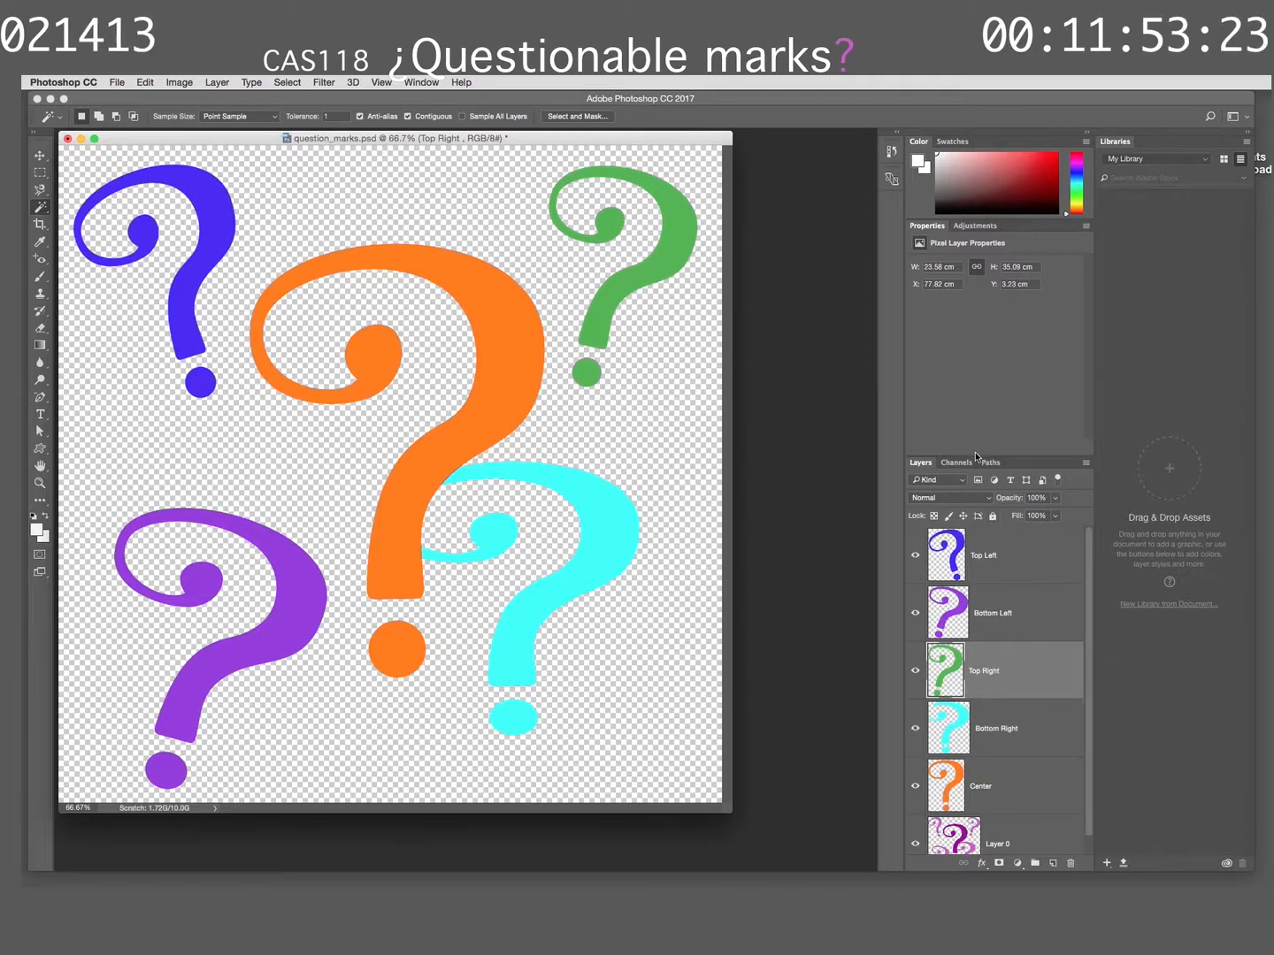
Extend the layer list to show all layers and set the layer thumbnails to the largest size with Layer Bounds contents
drag(988, 455, 988, 370)
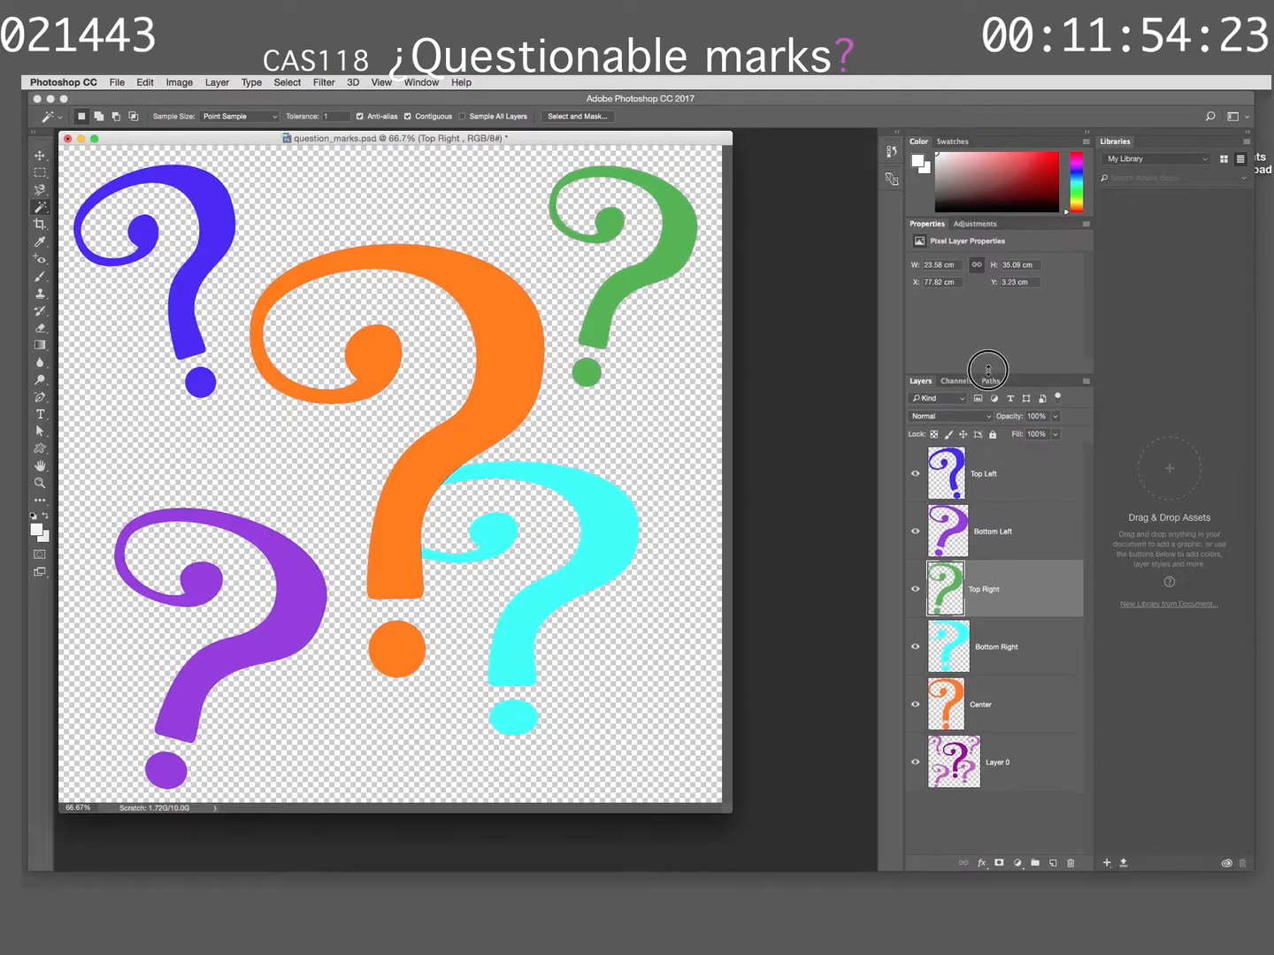
click(1084, 382)
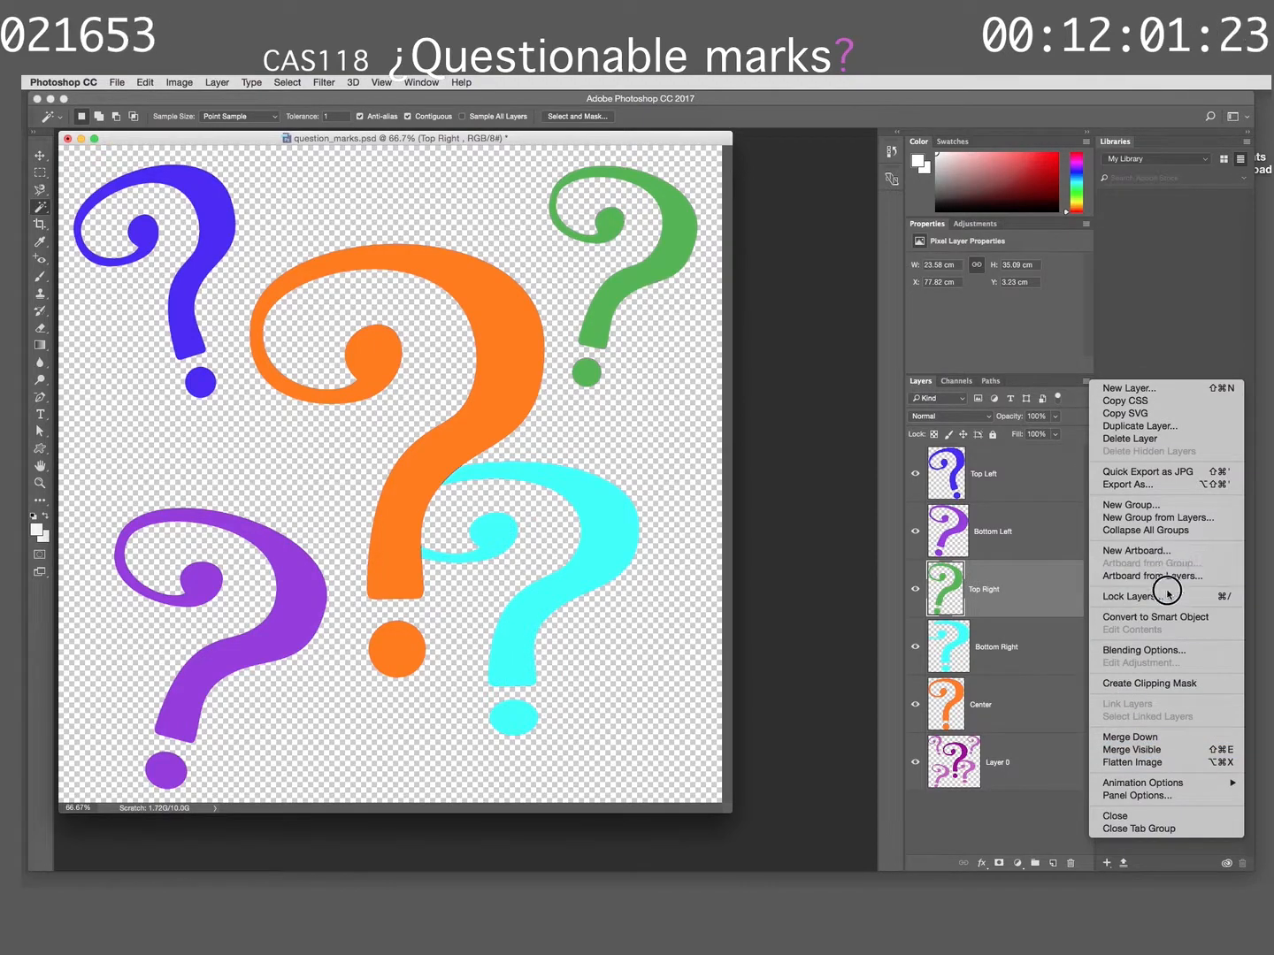
click(1148, 795)
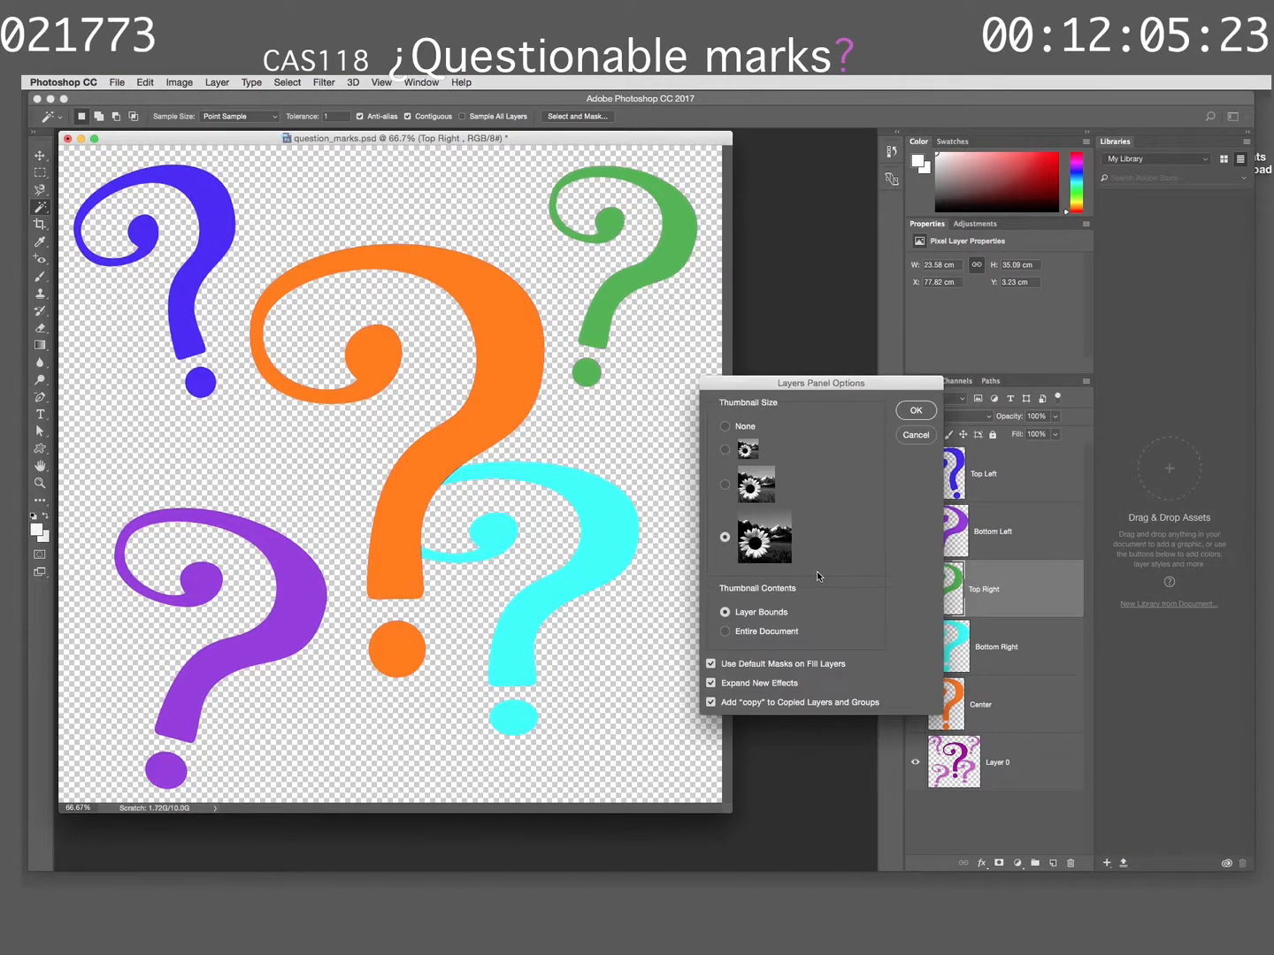
click(724, 485)
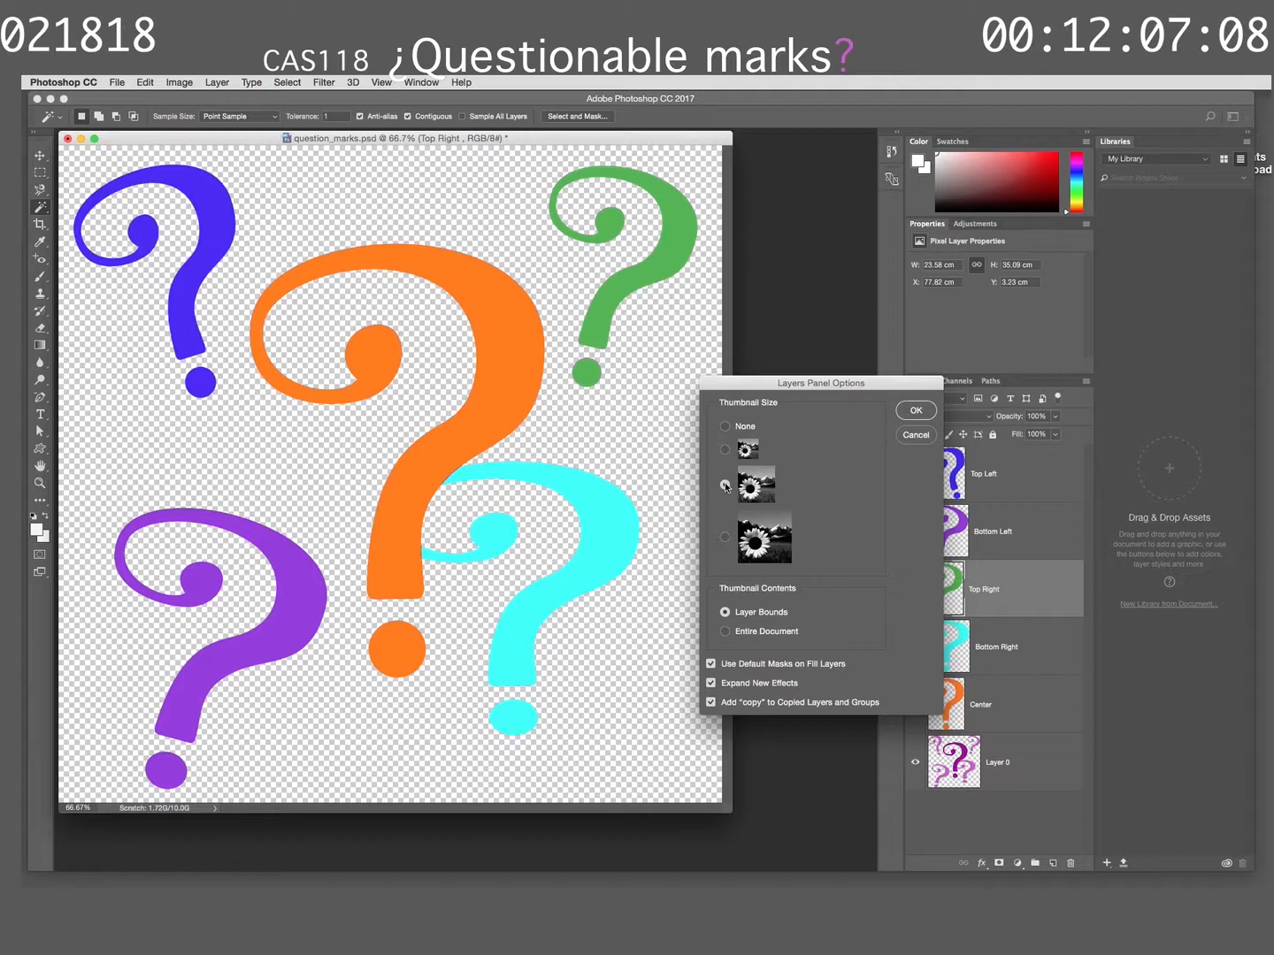
click(725, 536)
drag(774, 407, 644, 368)
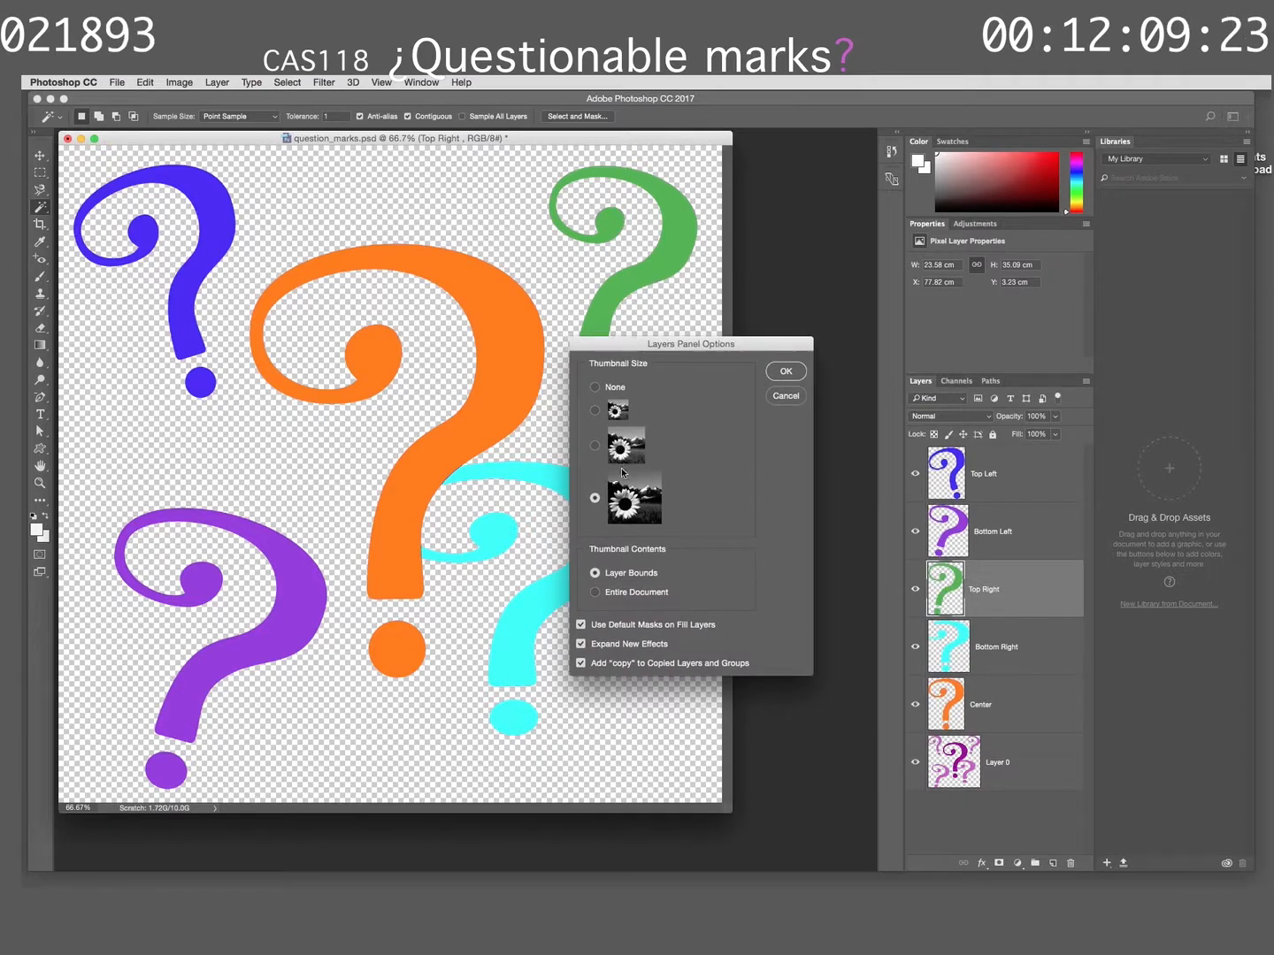
click(786, 372)
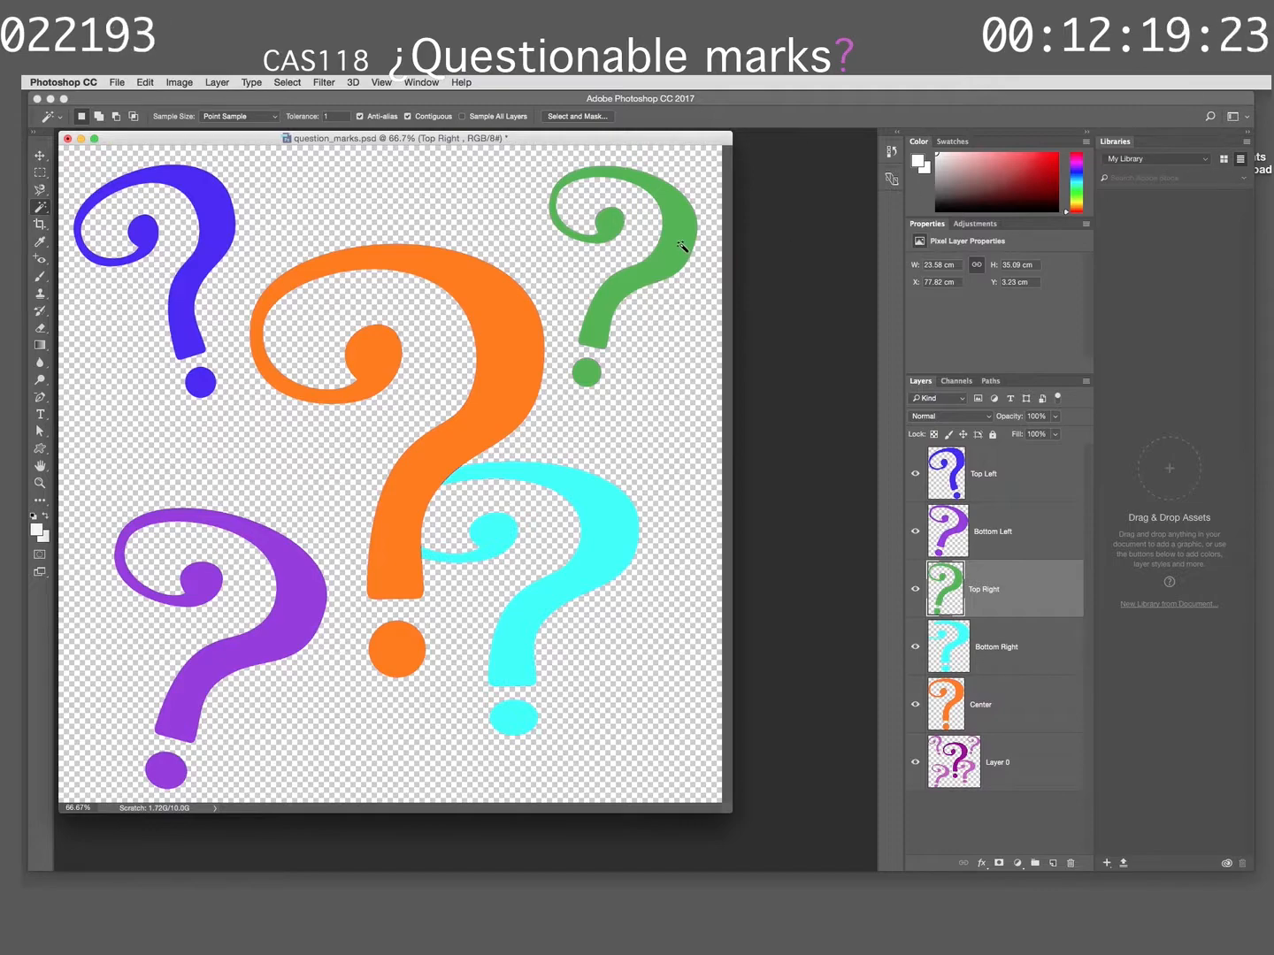
Save the changes to question_marks.psd
key(super+s)
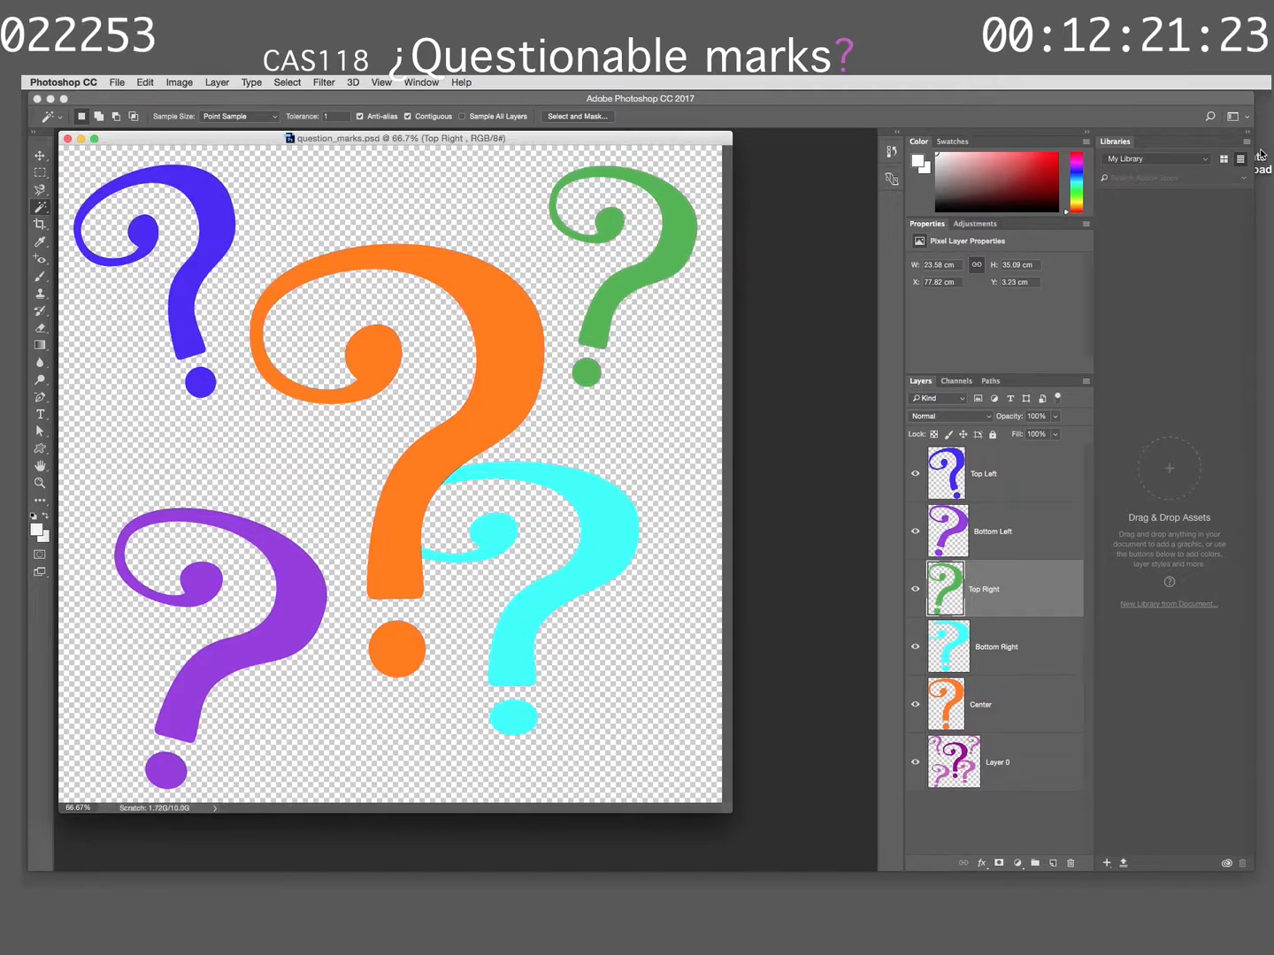